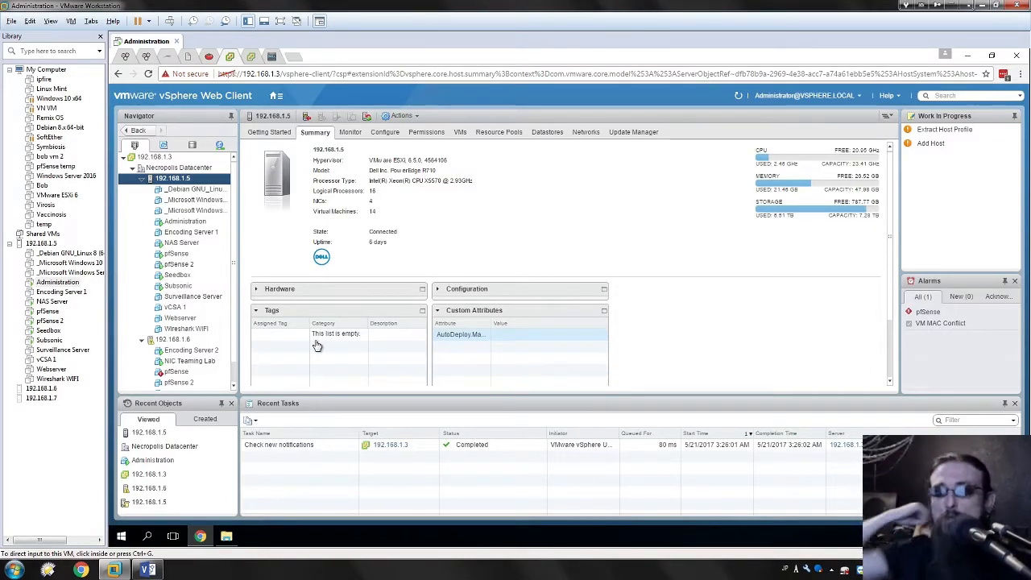
Switch to the Network Topology drawing in Visio and examine the physical switches, Tomato AP and cable modem.
click(147, 569)
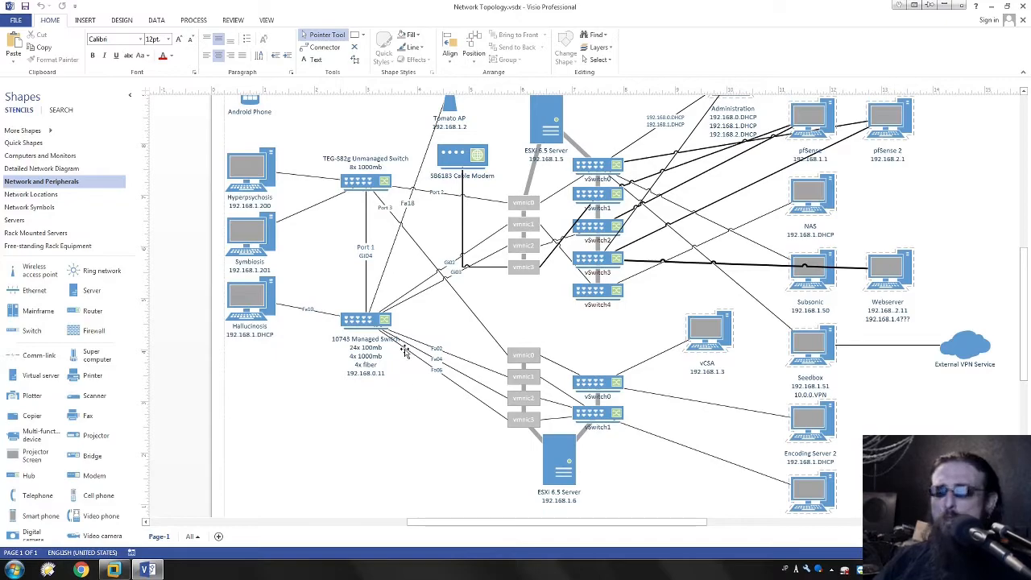
scroll(654, 425, up, 1)
scroll(666, 401, down, 1)
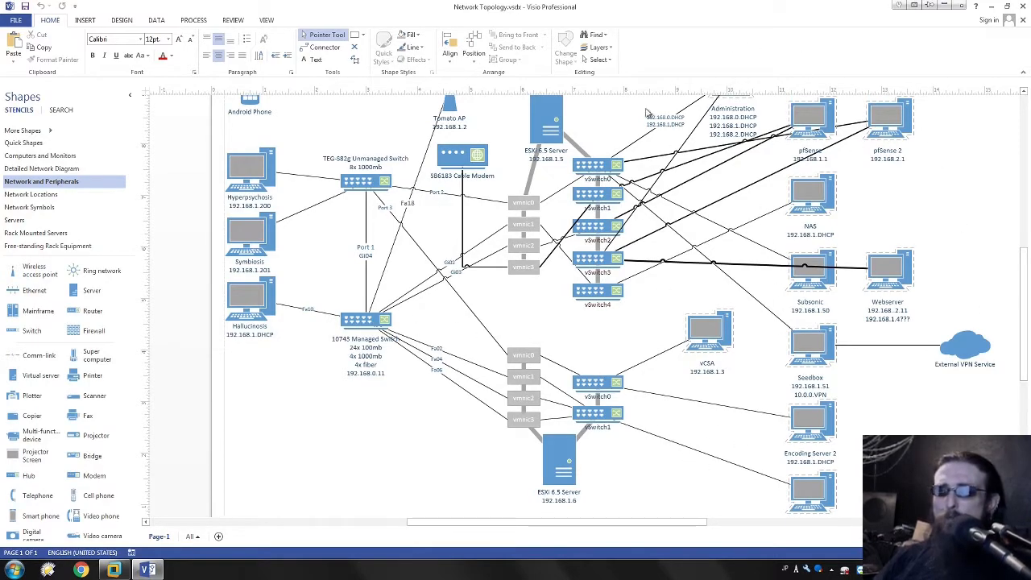
scroll(346, 446, up, 1)
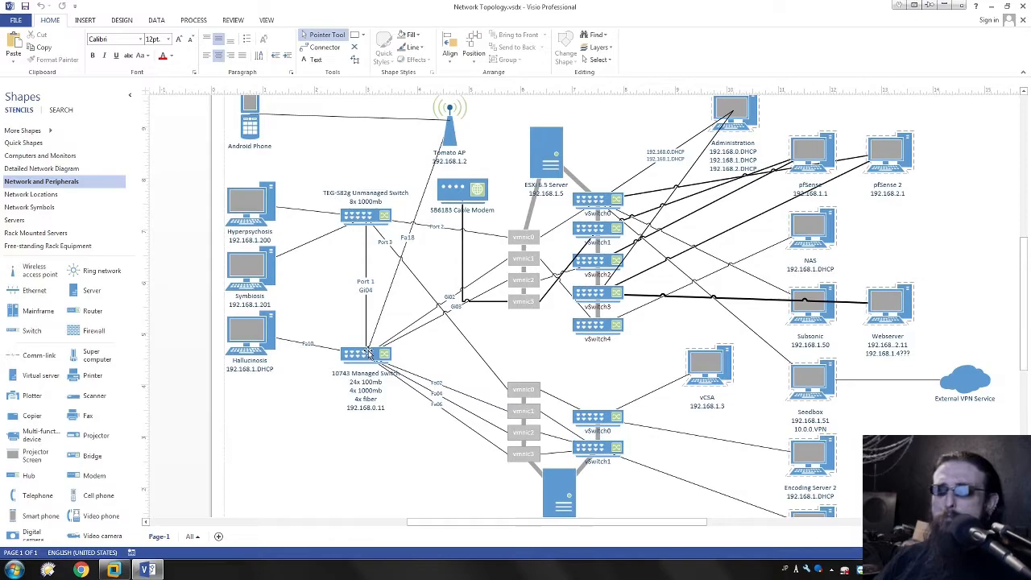
click(379, 388)
click(377, 218)
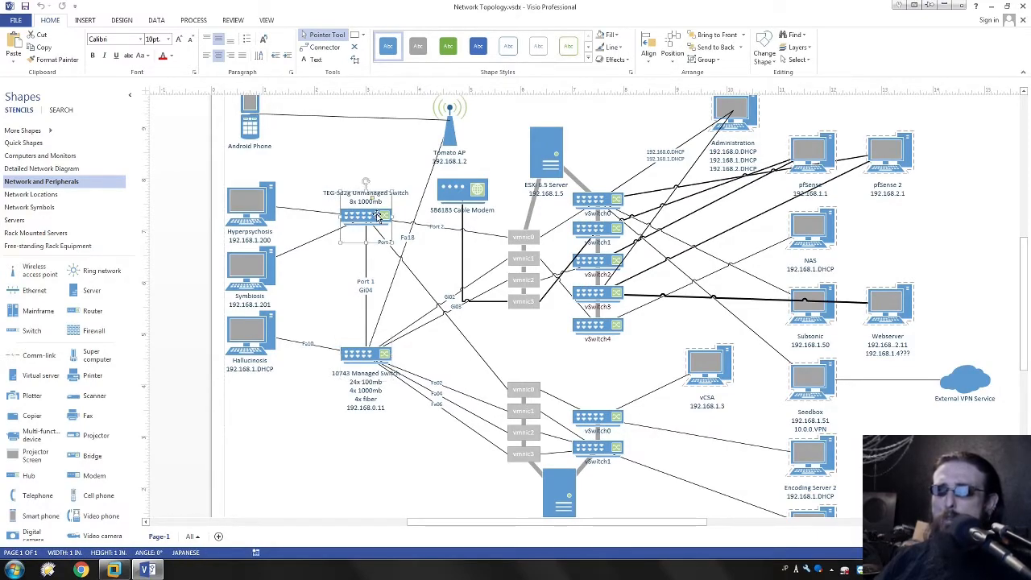
click(425, 258)
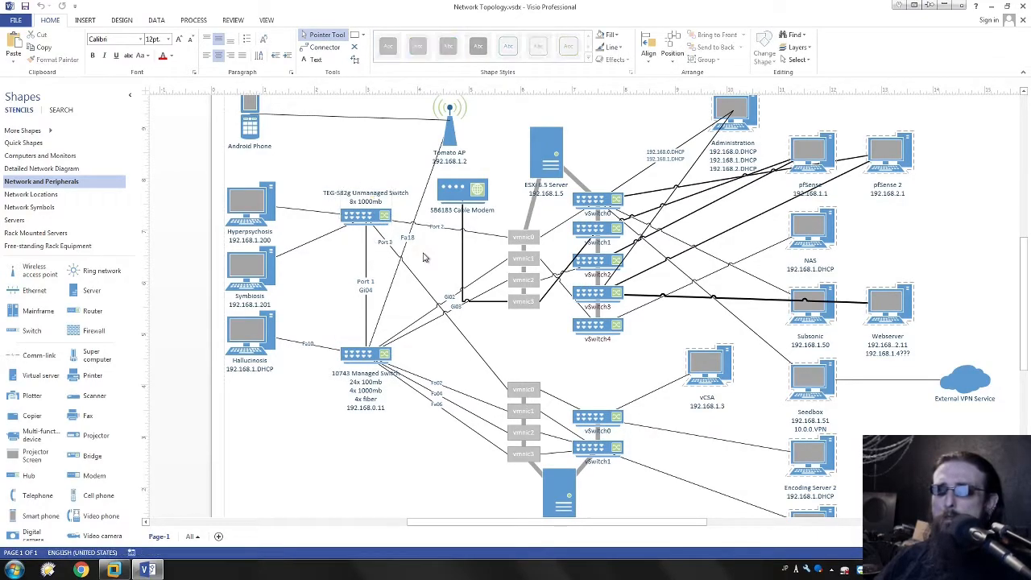
click(449, 195)
click(454, 141)
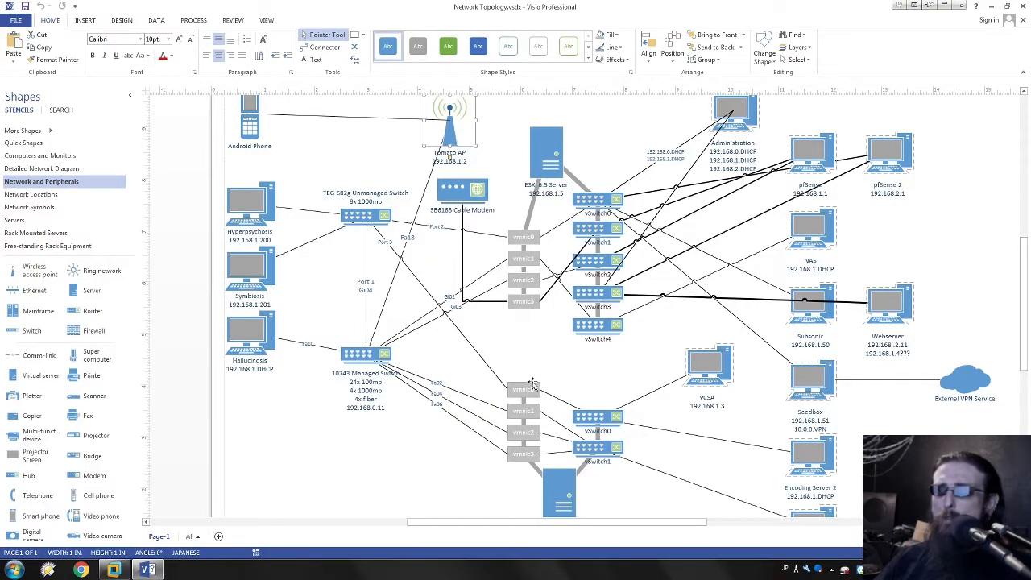
drag(493, 106, 346, 467)
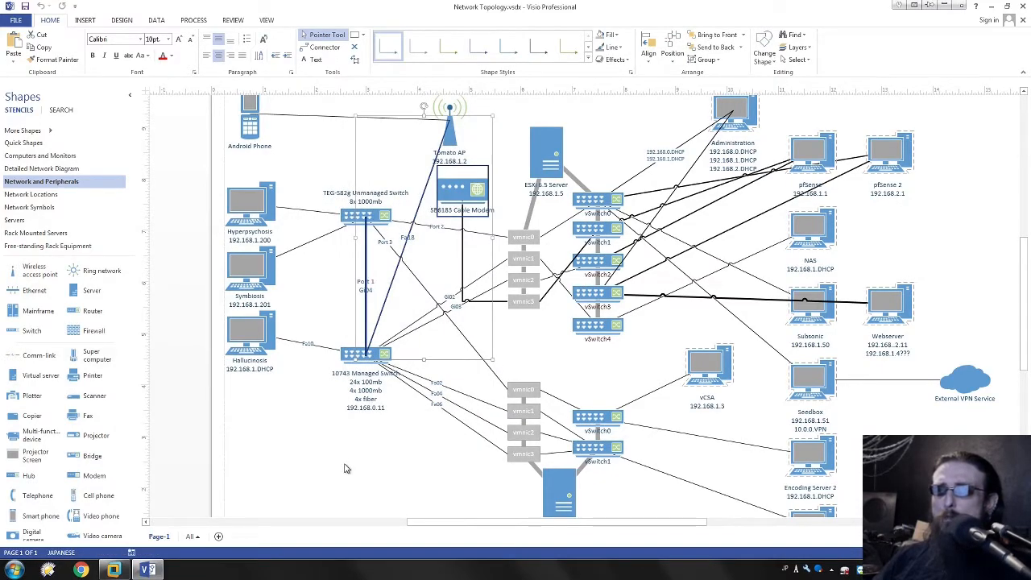
Examine the two ESXi 6.5 servers and their vmnic network adapters in the topology drawing.
click(547, 166)
click(551, 491)
scroll(561, 469, down, 1)
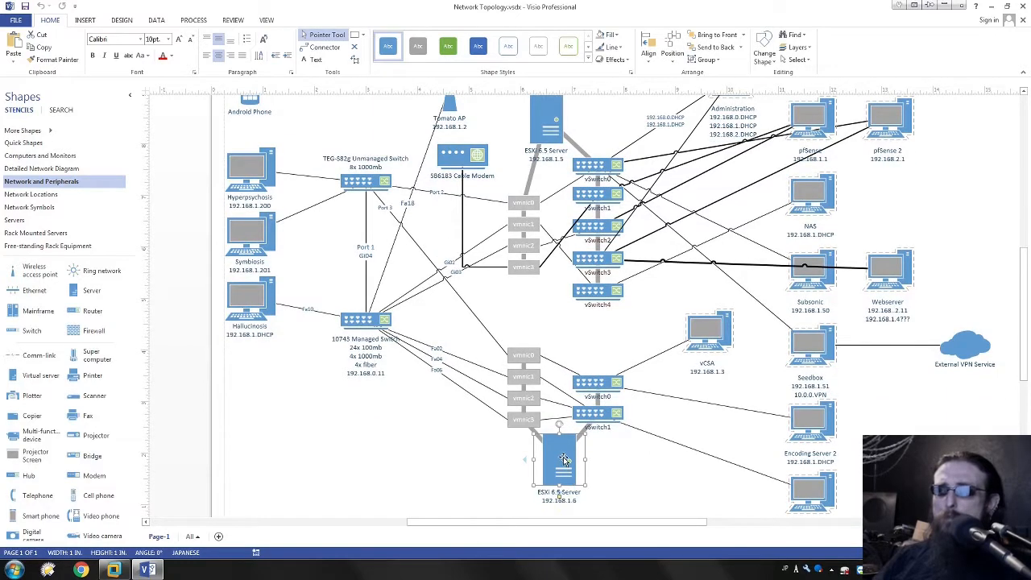
scroll(566, 456, up, 1)
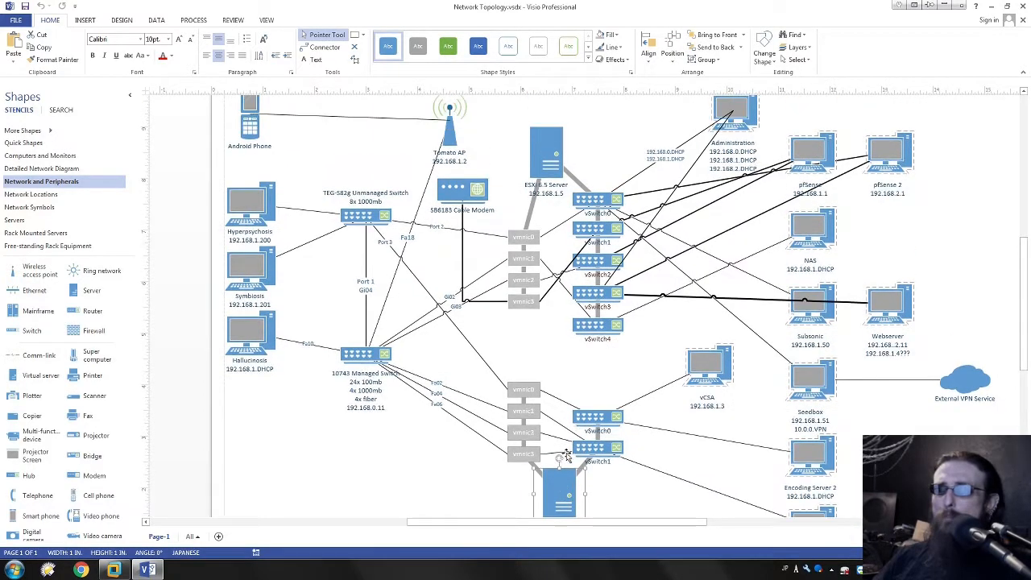
click(551, 164)
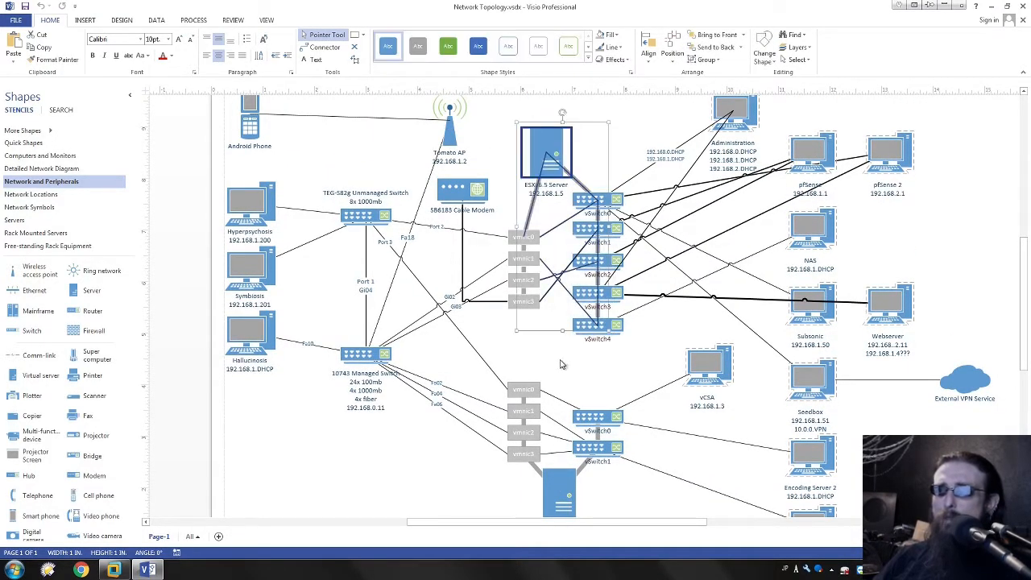
click(561, 364)
click(524, 268)
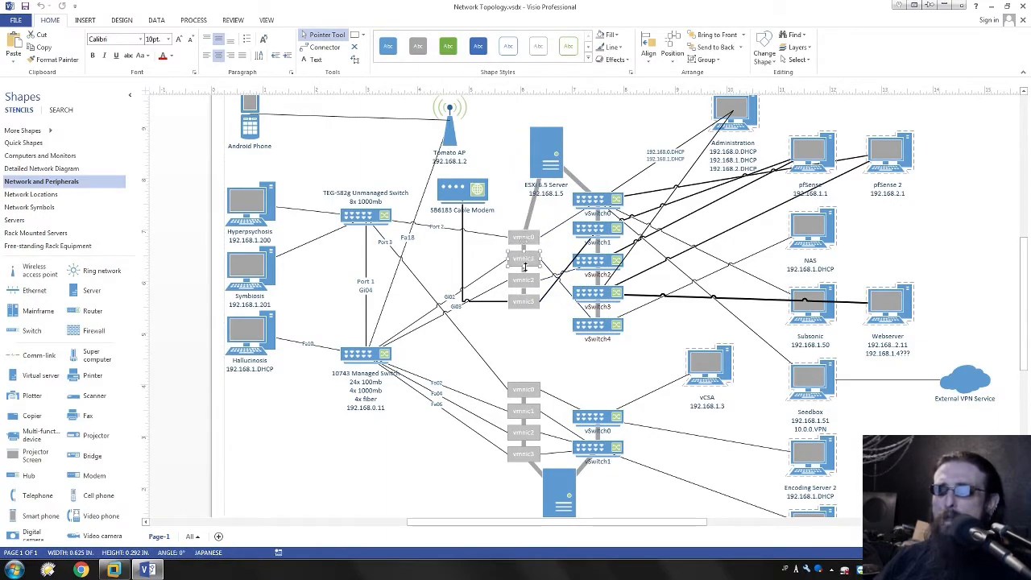
click(529, 391)
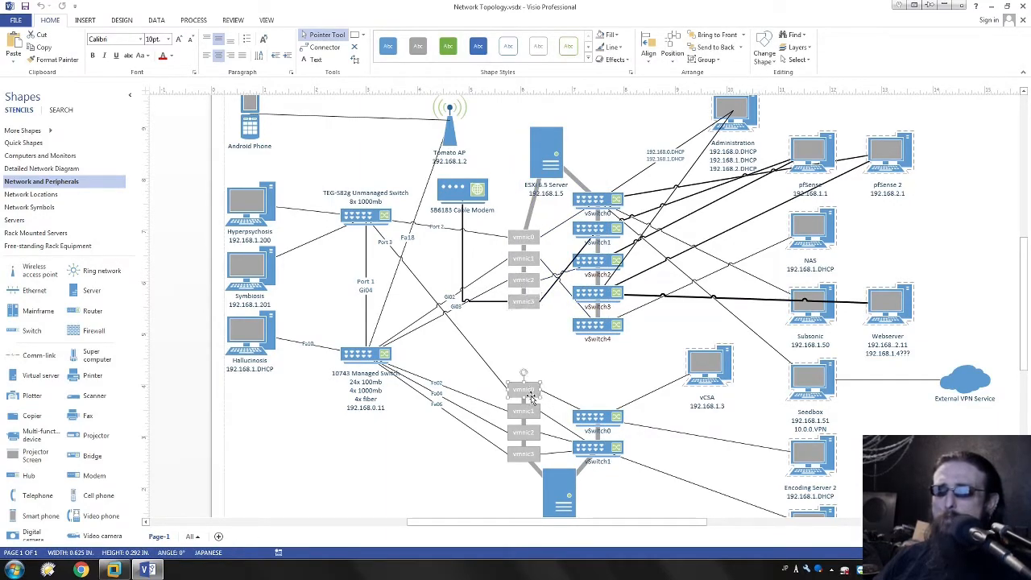
click(566, 377)
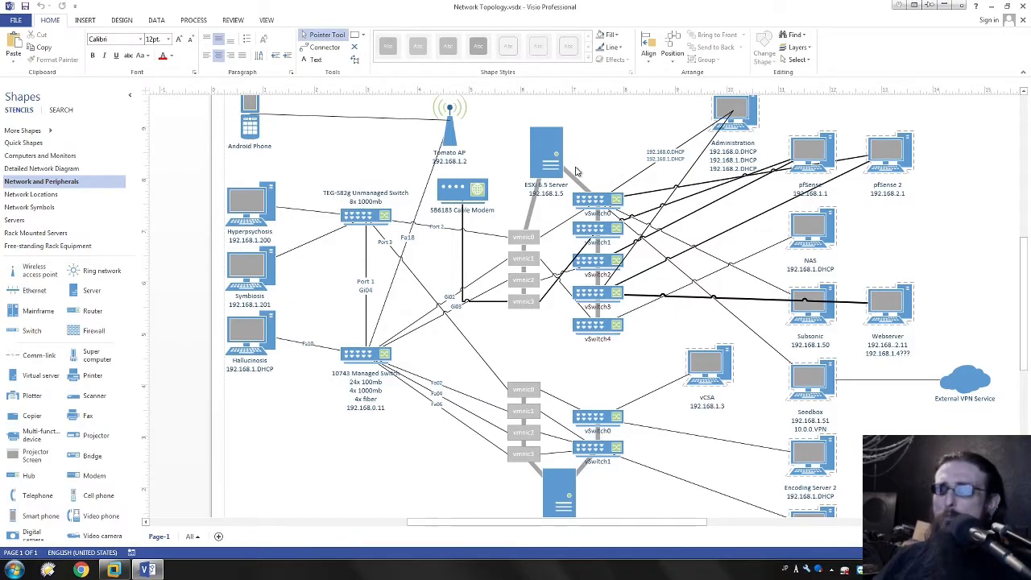
Examine both servers' virtual switches and the virtual machines connected to them, down to the NIC Teaming Lab machine.
drag(569, 157, 654, 482)
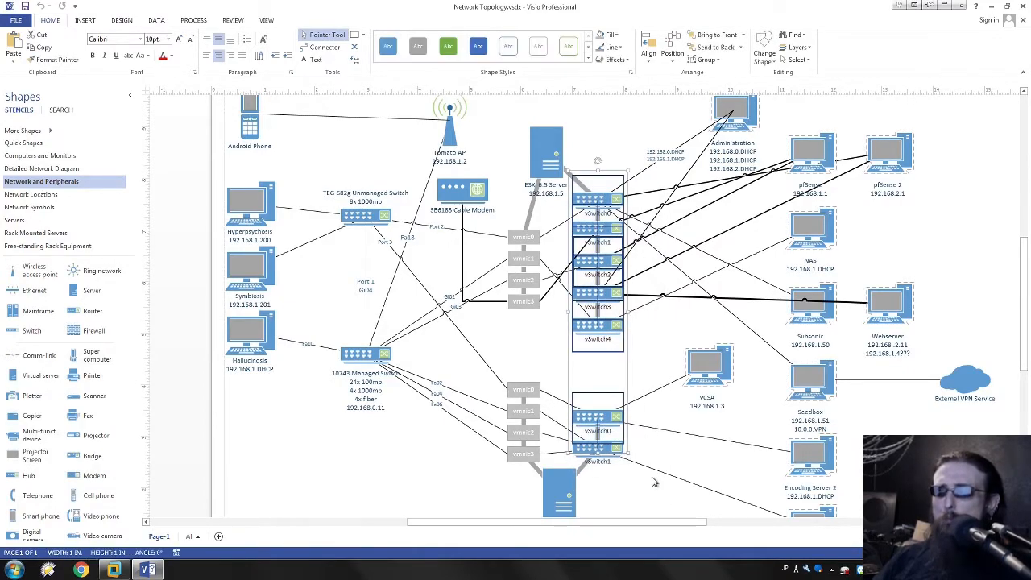
click(598, 136)
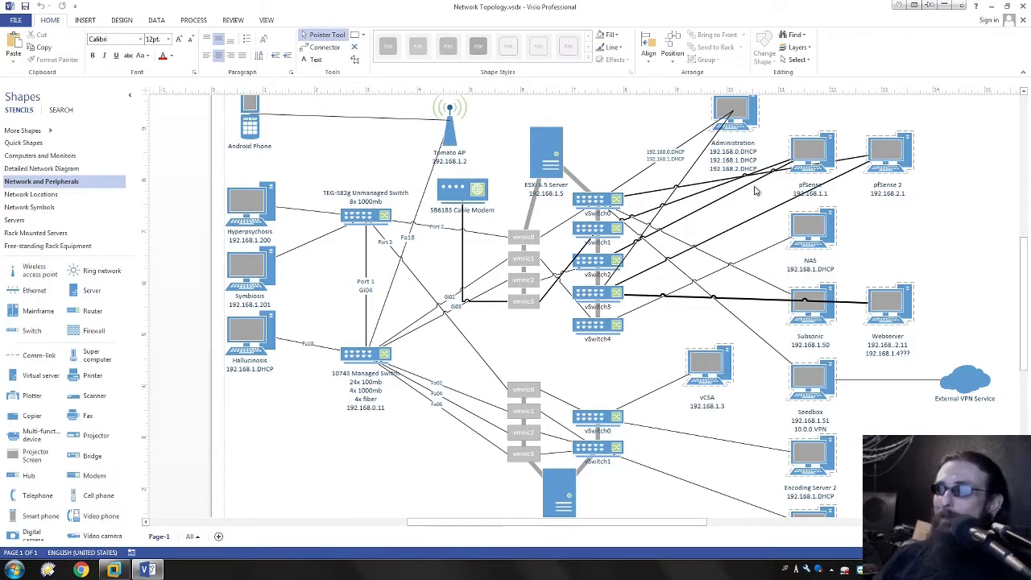
drag(671, 117, 996, 512)
scroll(958, 428, down, 4)
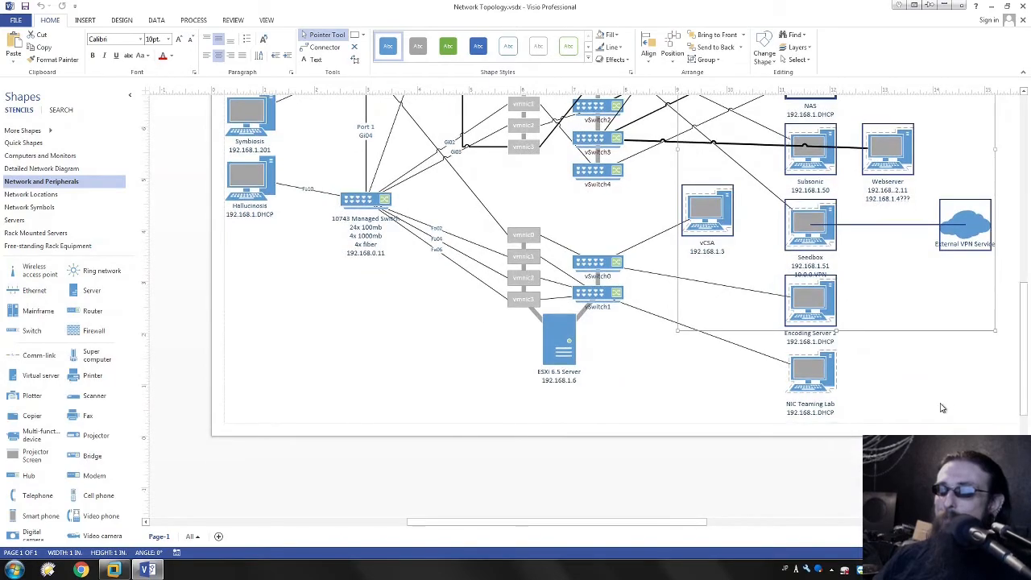
click(942, 406)
scroll(944, 405, up, 3)
scroll(945, 404, up, 1)
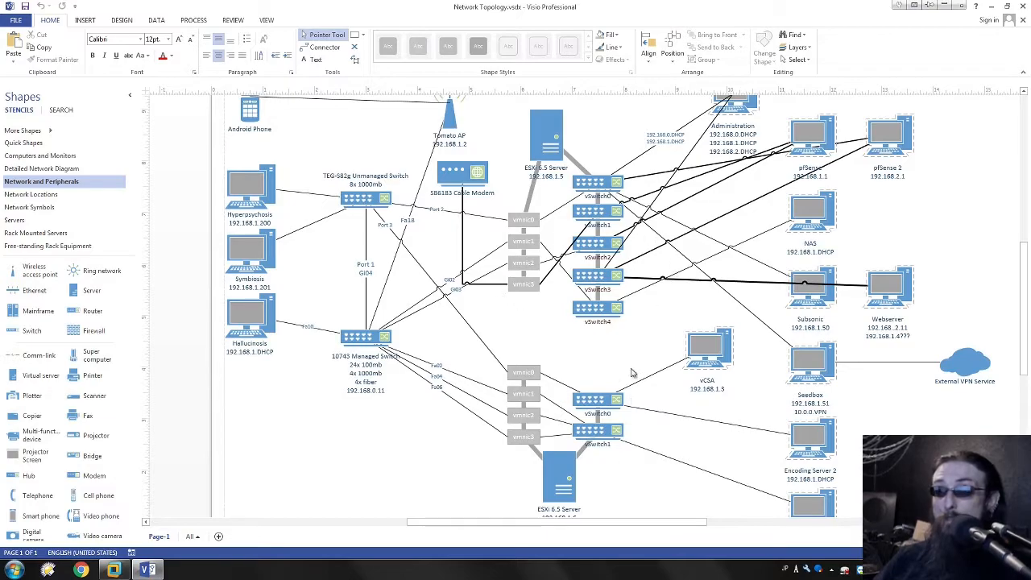
scroll(660, 388, up, 1)
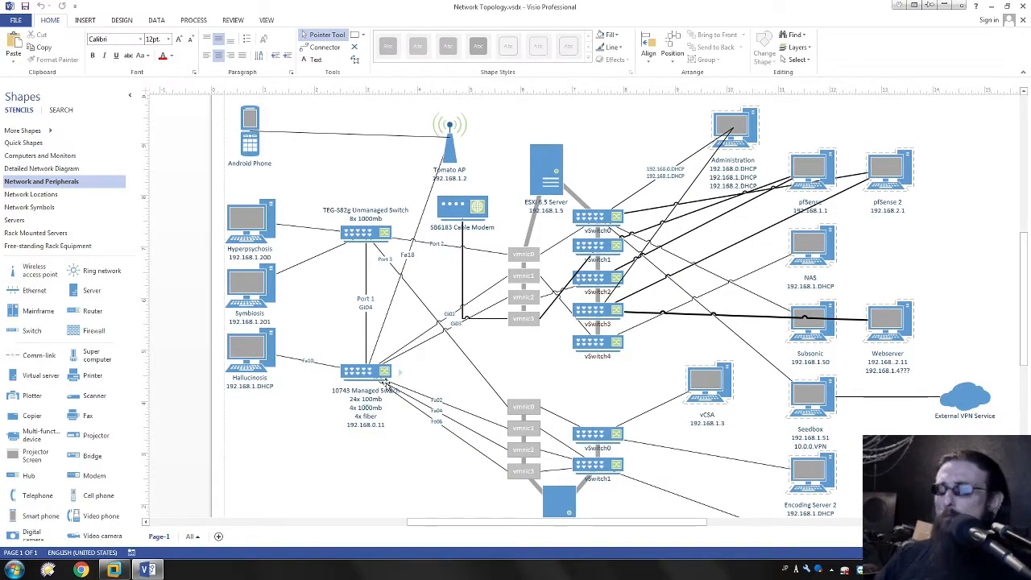
Inspect vSwitch0 through vSwitch4 of the ESXi server 192.168.1.5 one after another.
click(599, 221)
click(599, 251)
click(596, 280)
click(592, 313)
click(597, 344)
click(554, 353)
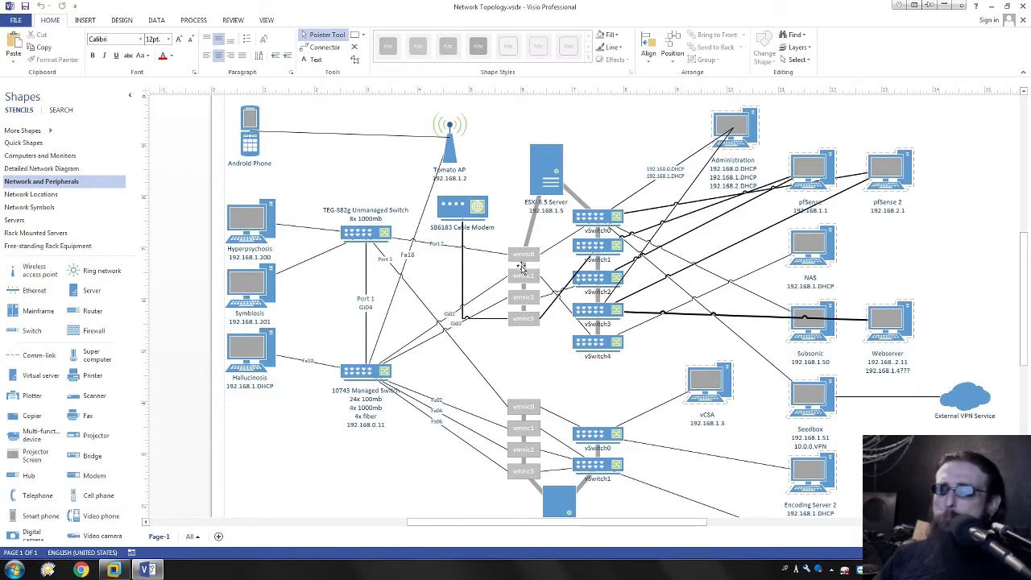
Trace the cable modem's link to vmnic3 and inspect the other vmnic adapters of the ESXi server 192.168.1.5.
click(467, 199)
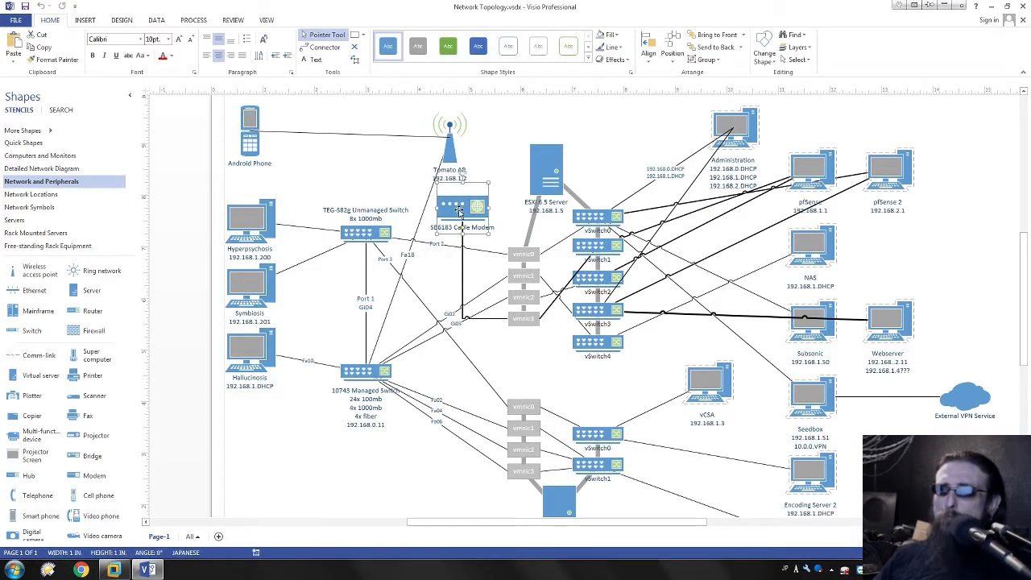
click(528, 320)
click(535, 342)
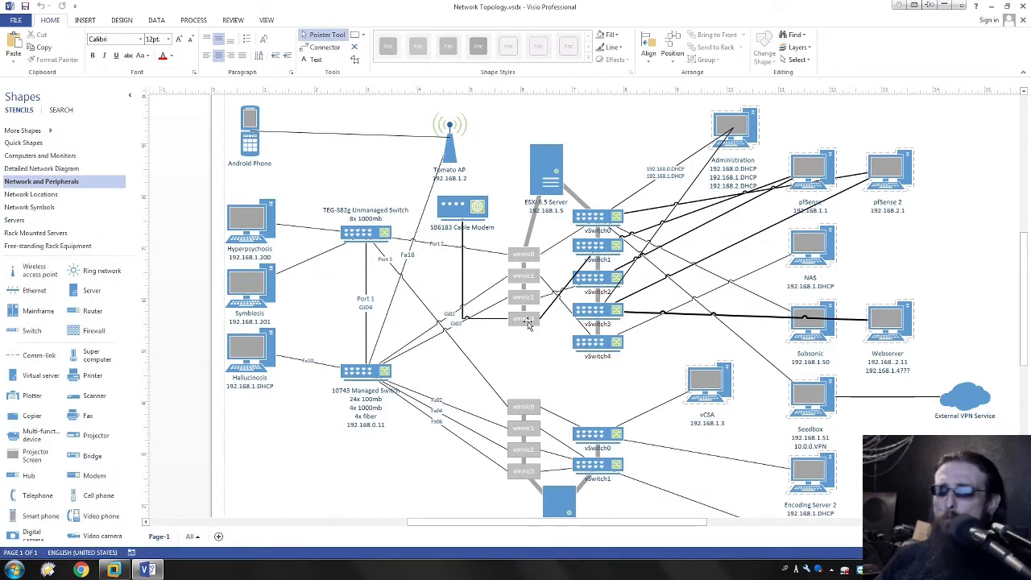
click(528, 322)
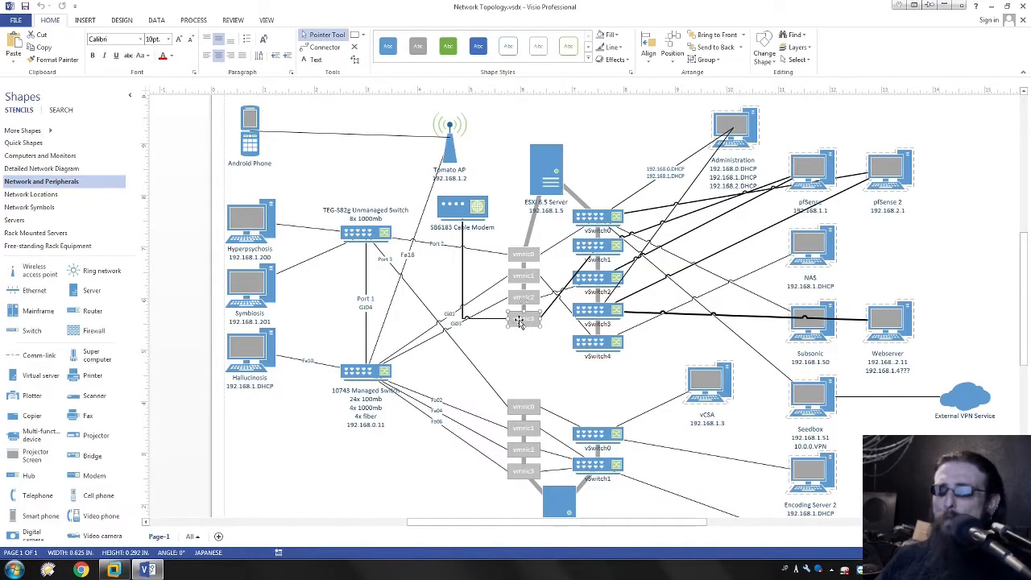
click(517, 295)
click(521, 255)
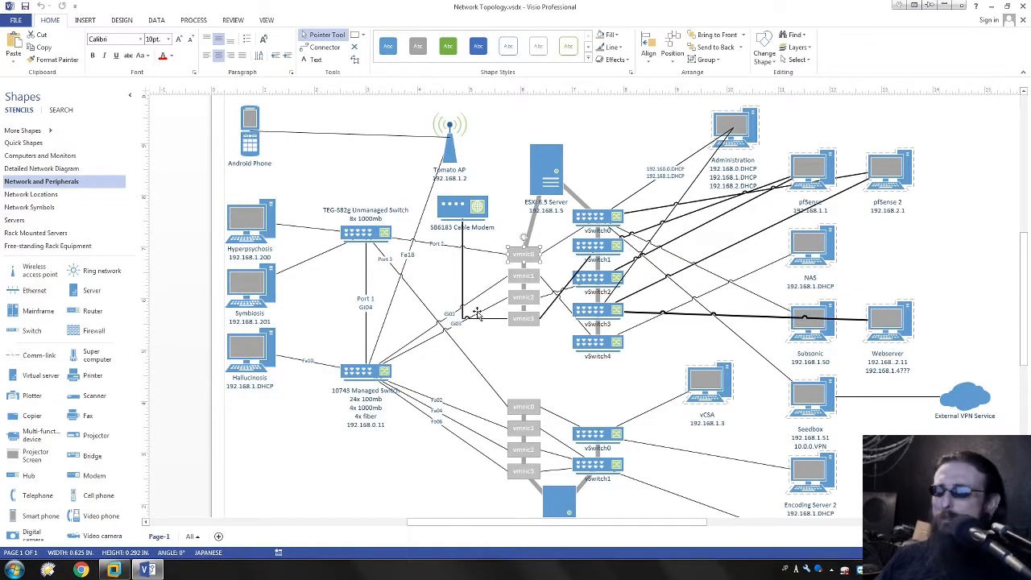
click(482, 264)
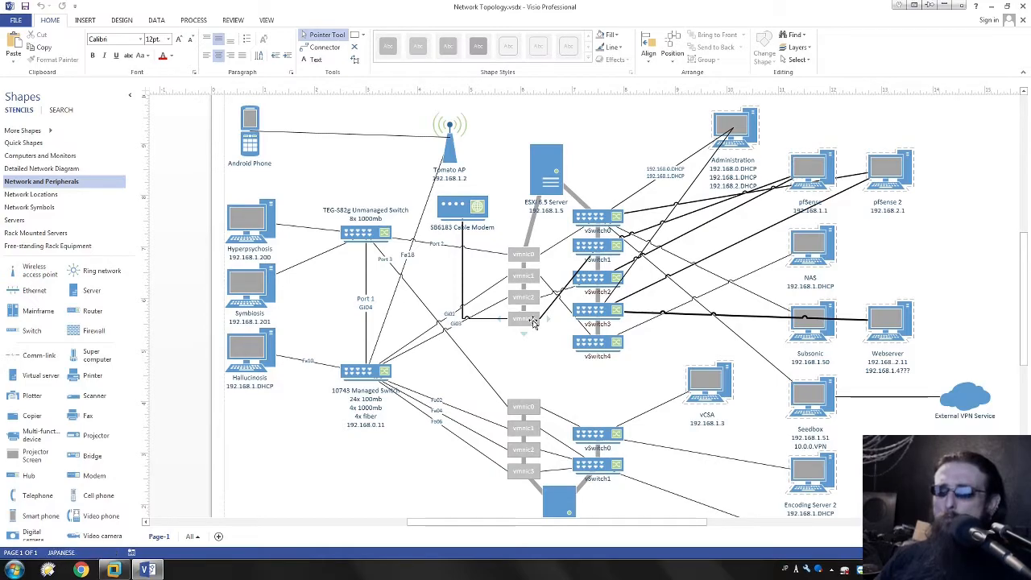
click(532, 321)
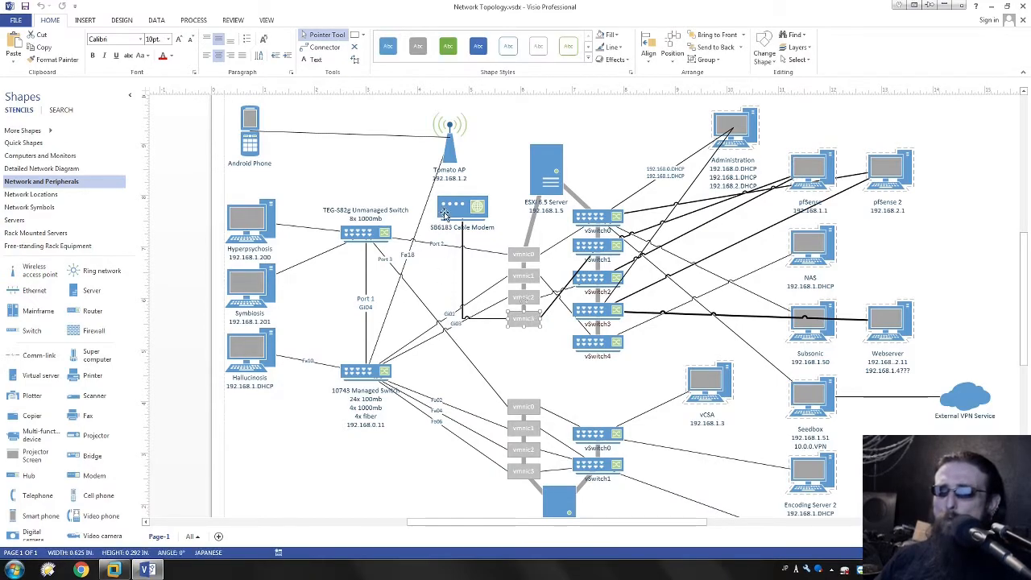
click(532, 299)
click(527, 277)
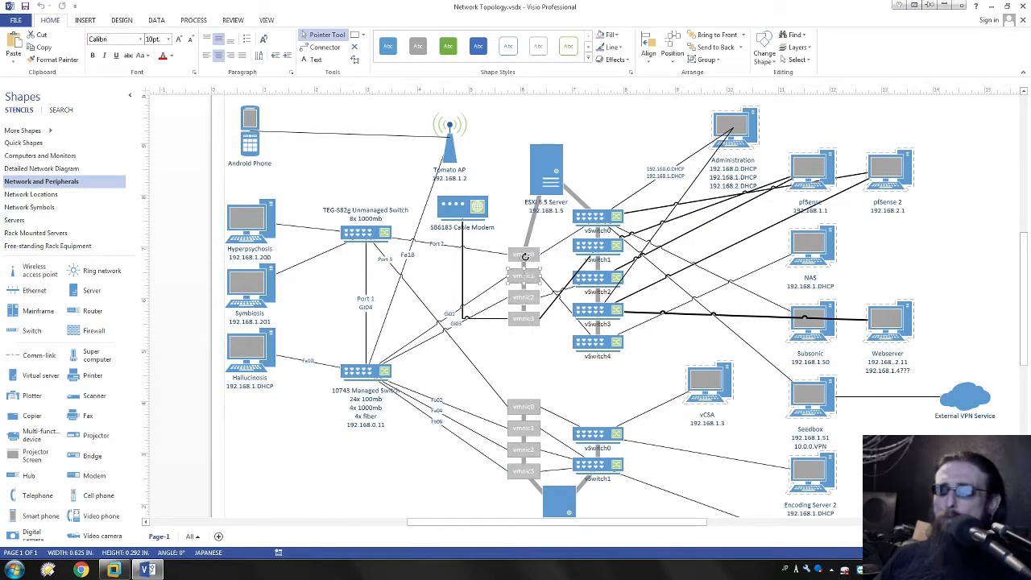
click(526, 255)
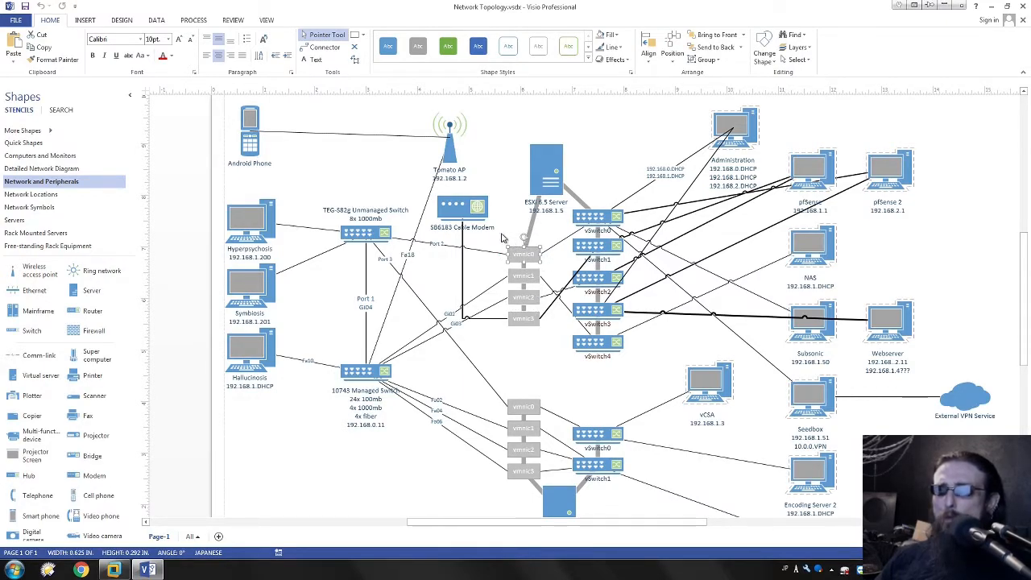
click(531, 352)
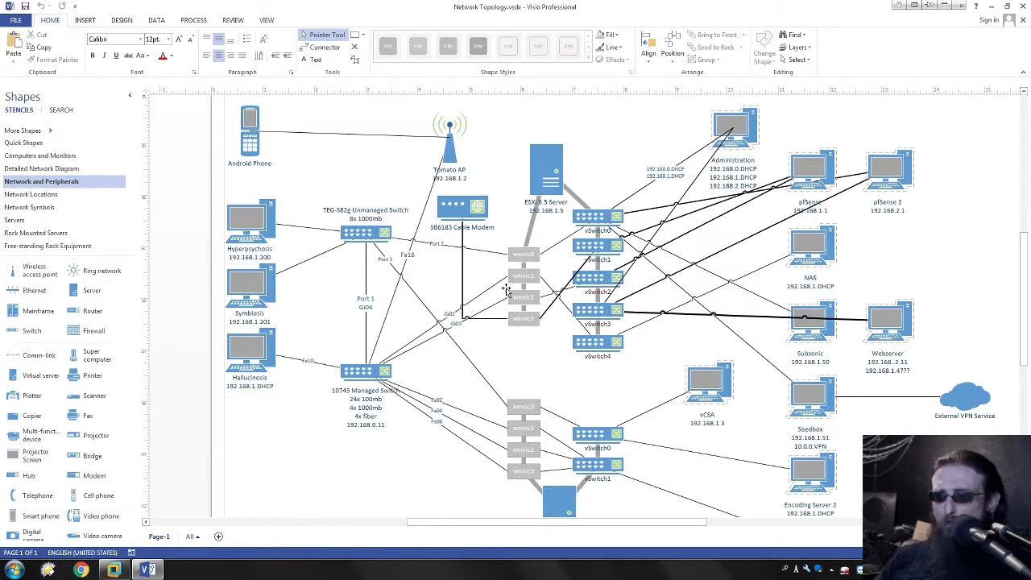
Examine the Administration virtual machine and the vmnic1 adapter of the ESXi server 192.168.1.5.
click(748, 133)
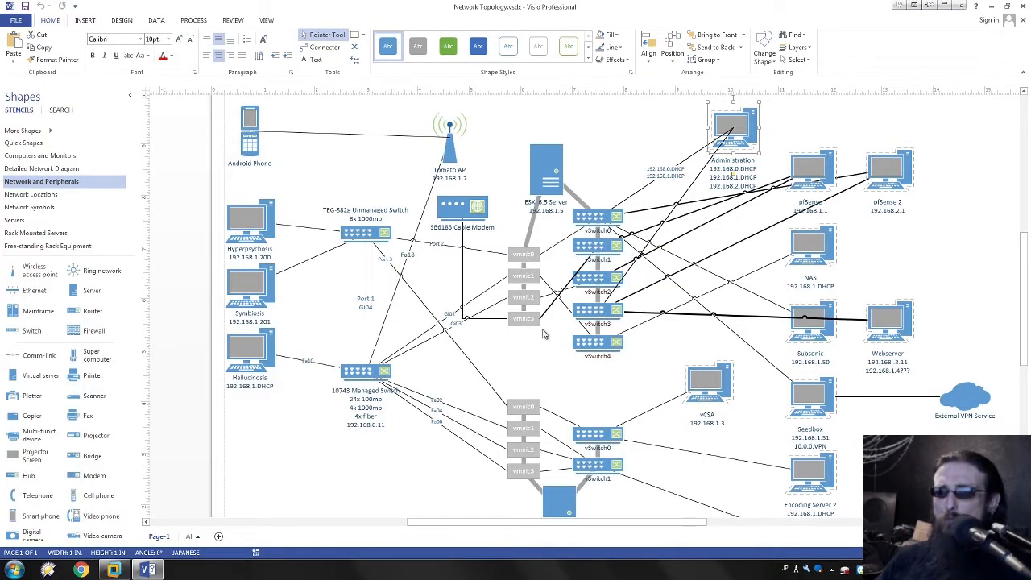
click(526, 276)
click(526, 276)
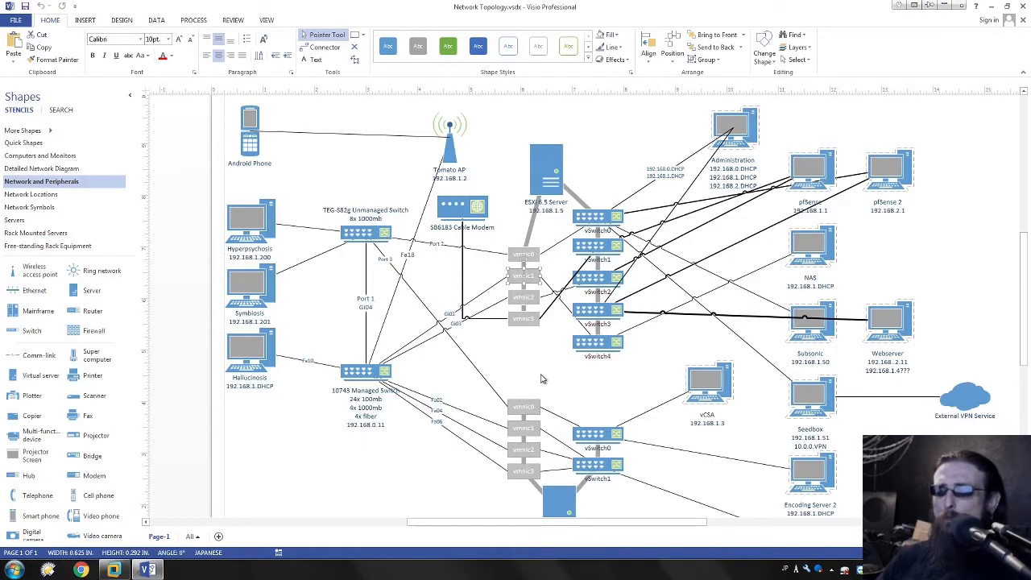
Switch to the vSphere Web Client in VMware Workstation and examine the processor type of host 192.168.1.5.
key(alt+Tab)
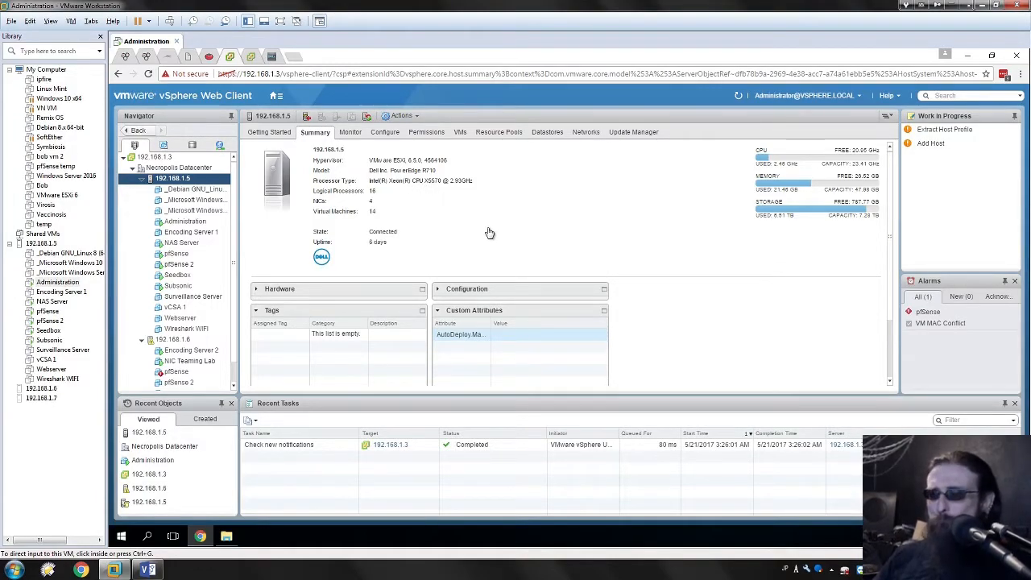
drag(235, 352, 241, 255)
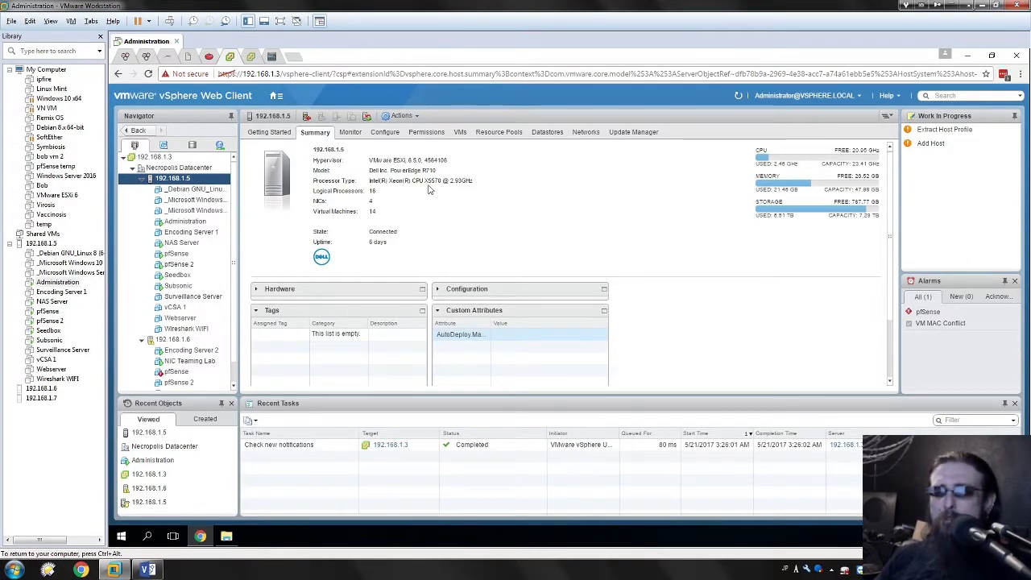
drag(441, 180, 407, 180)
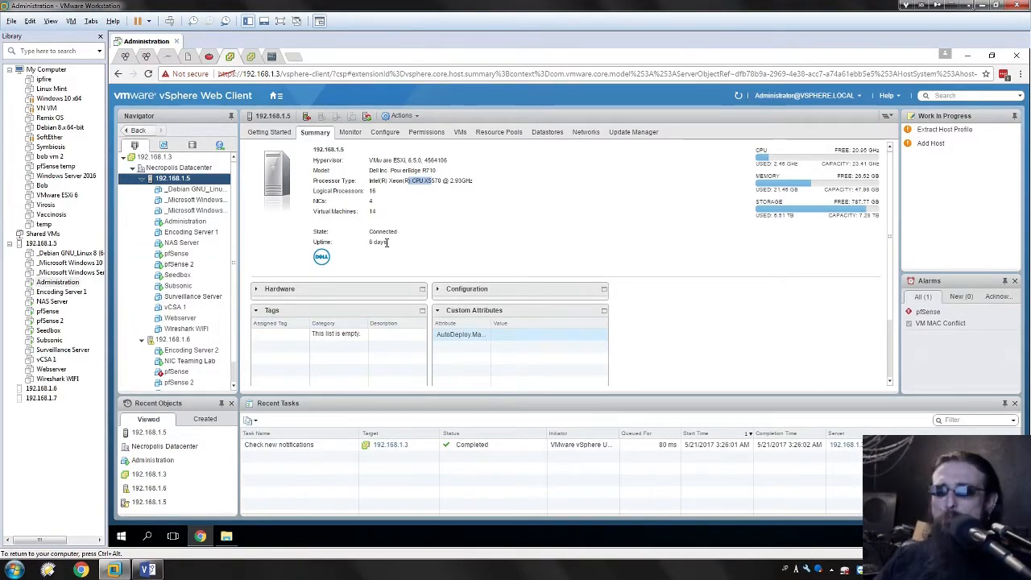
Launch the VMware vSphere Client from the host computer and connect to the ESXi host 192.168.1.5.
click(14, 569)
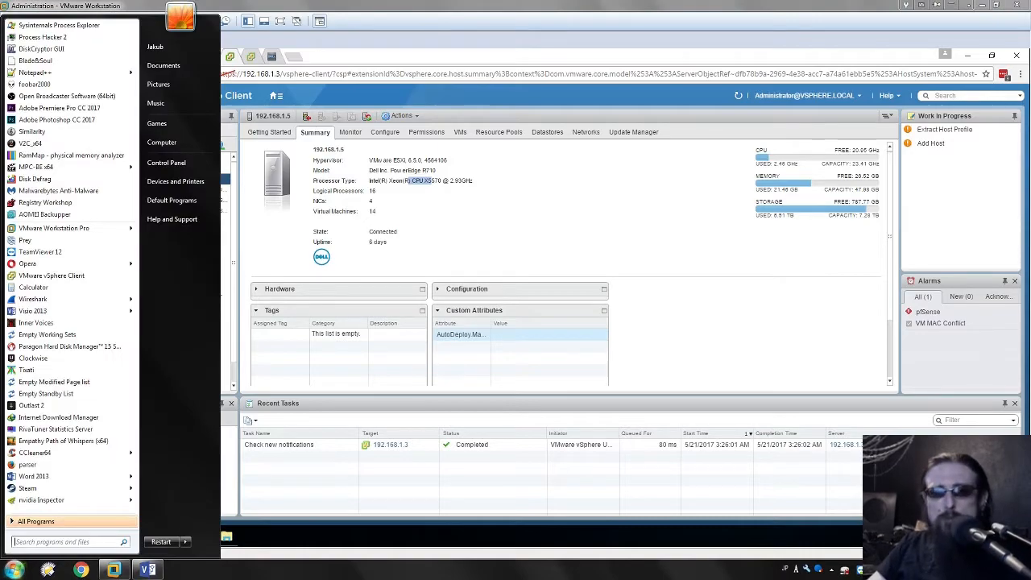
text(v)
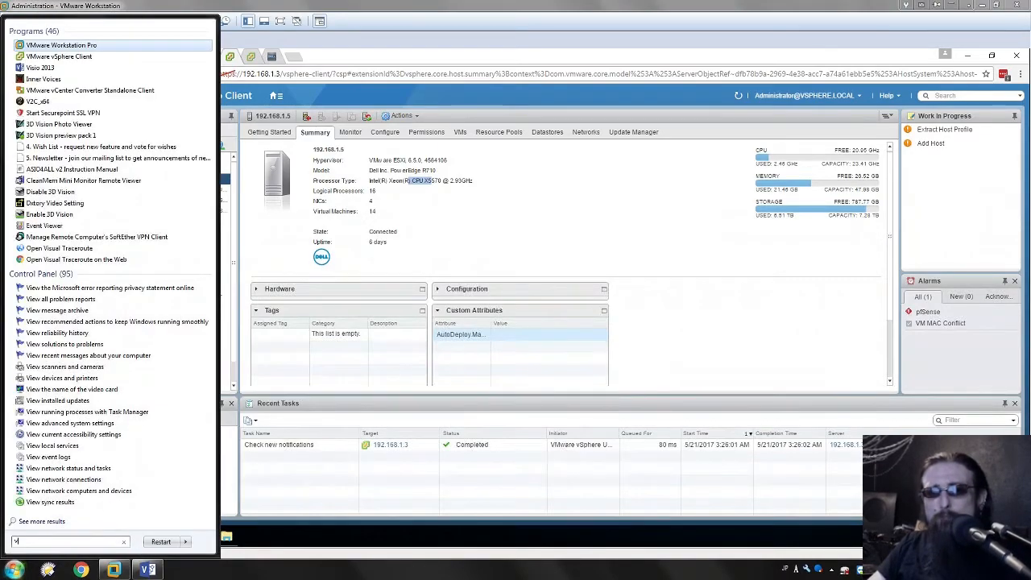
text(sph)
key(Return)
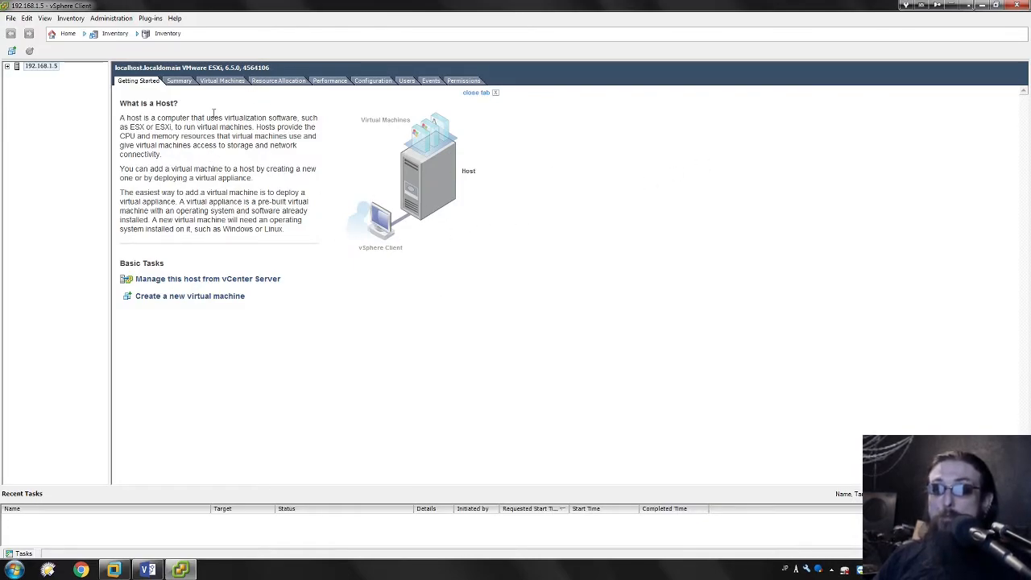
Examine the standard switches vSwitch0 through vSwitch4 in the networking configuration of host 192.168.1.5.
click(364, 81)
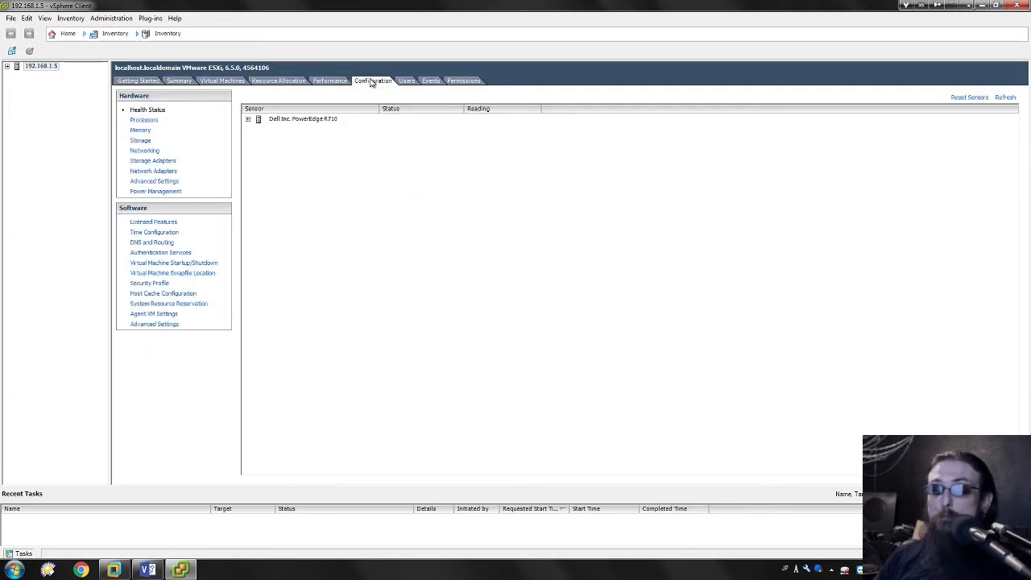
click(142, 151)
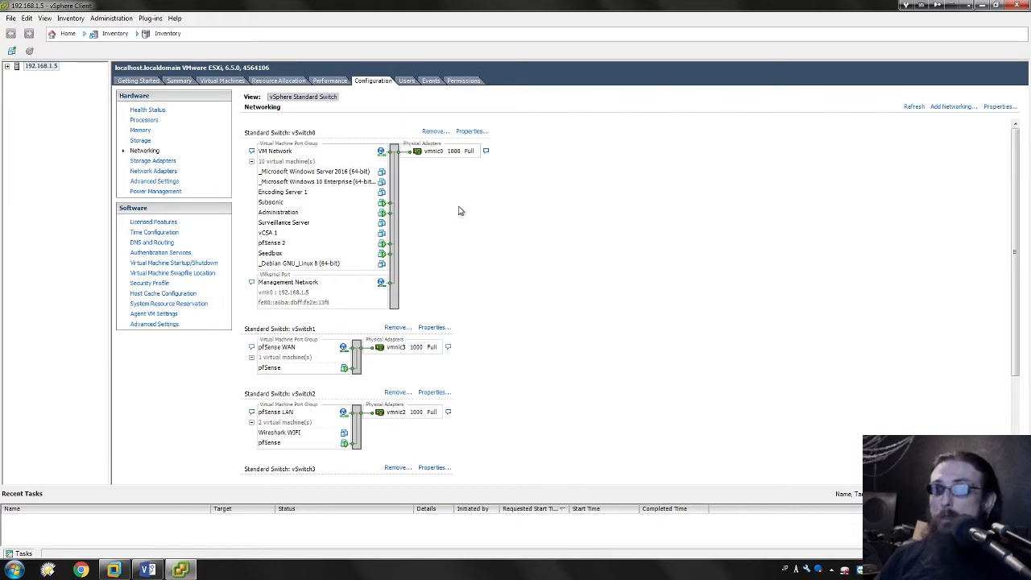
scroll(540, 309, down, 3)
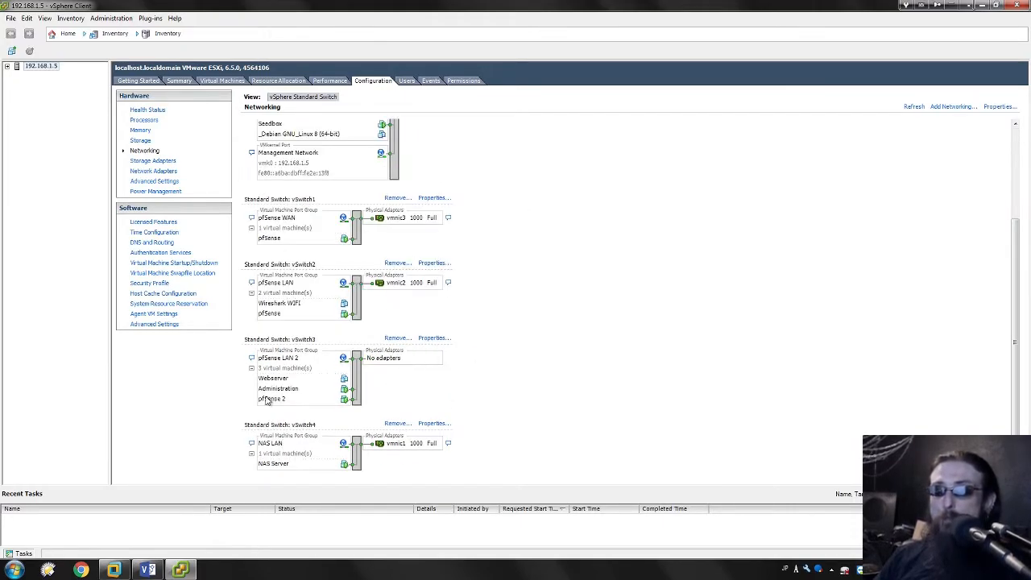
scroll(401, 131, up, 3)
scroll(380, 352, down, 3)
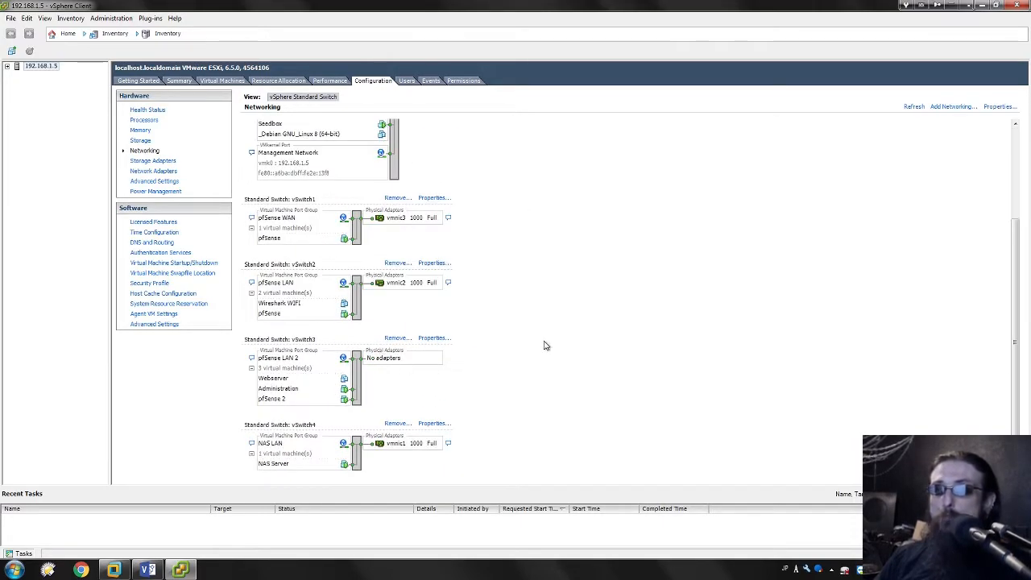
scroll(417, 151, up, 3)
scroll(418, 182, down, 3)
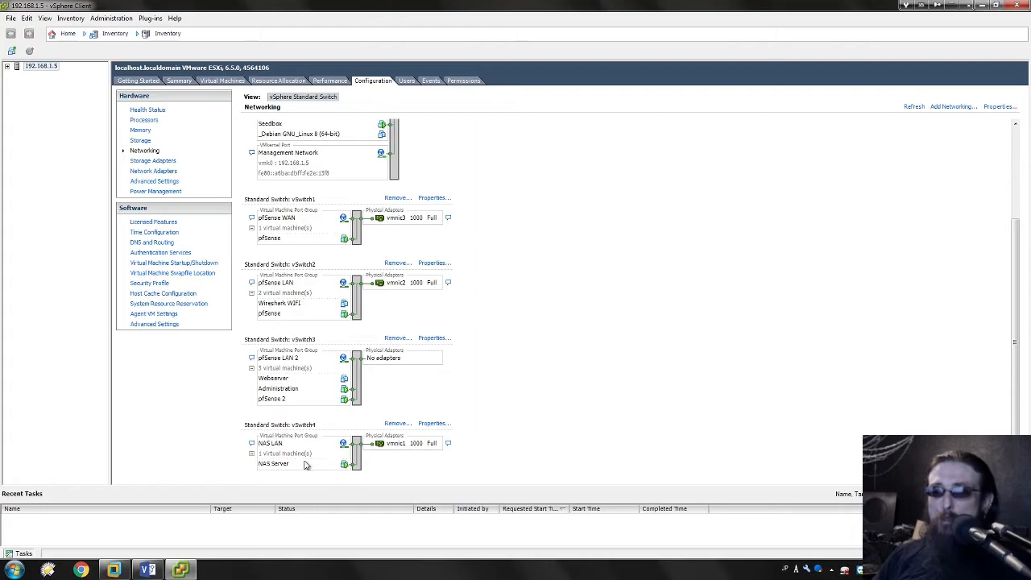
scroll(357, 426, up, 3)
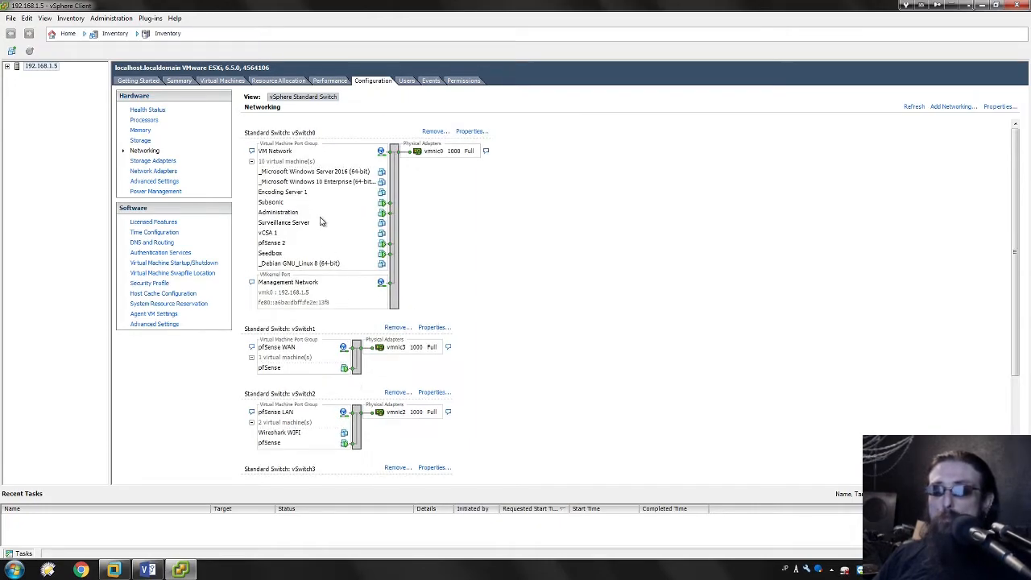
scroll(382, 367, down, 3)
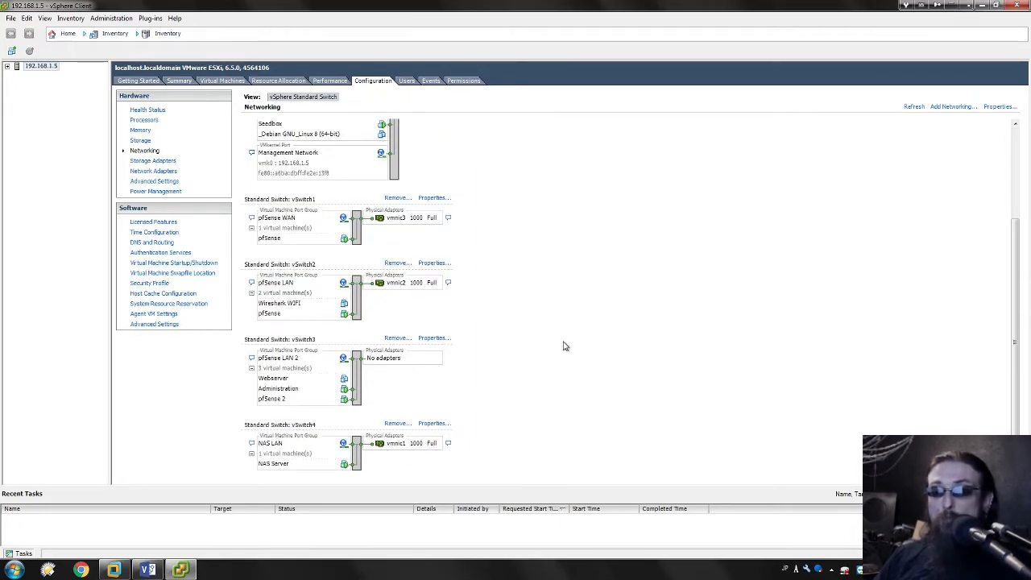
Switch to the vSphere Web Client in VMware Workstation and view the networks and distributed switches of host 192.168.1.5.
click(118, 571)
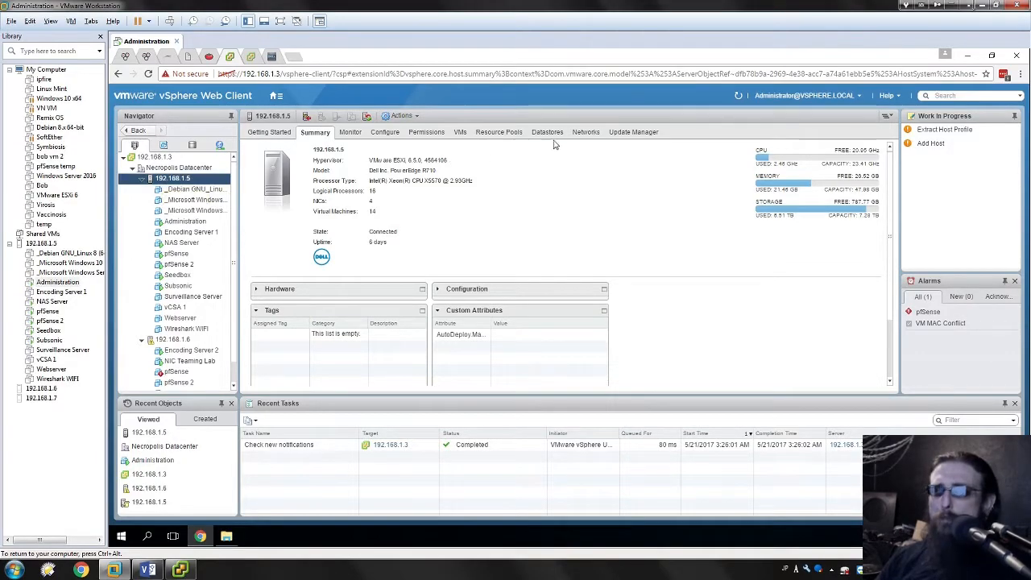
click(585, 133)
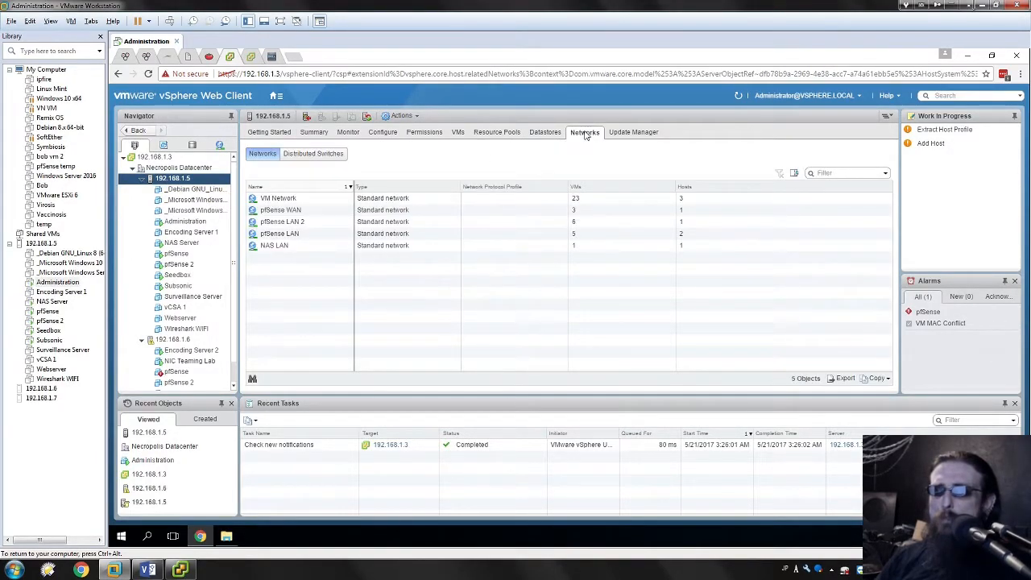
click(314, 159)
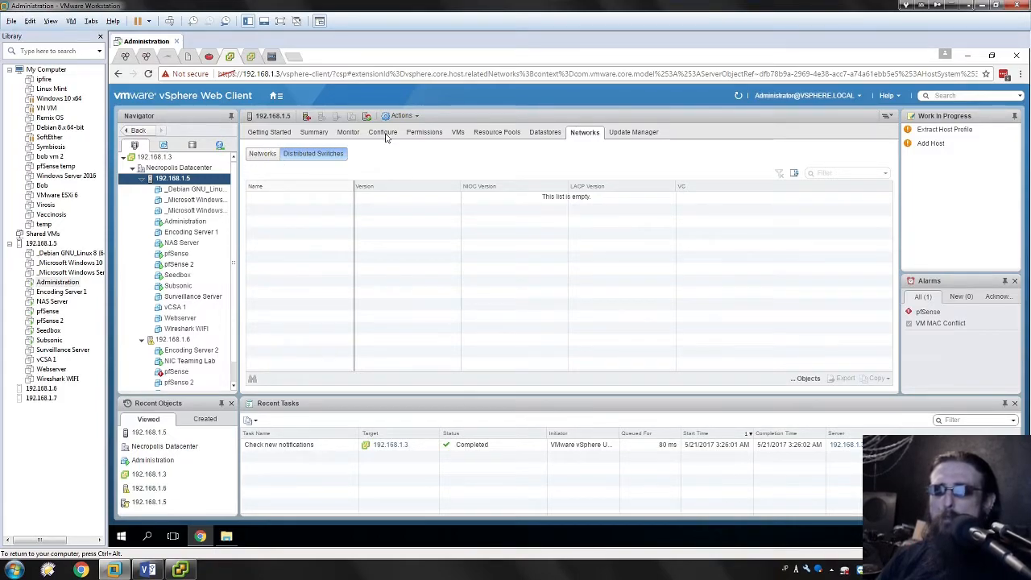
Return to the host's standard networks and check which actions are available for the pfSense LAN network.
click(262, 155)
click(279, 235)
right_click(281, 240)
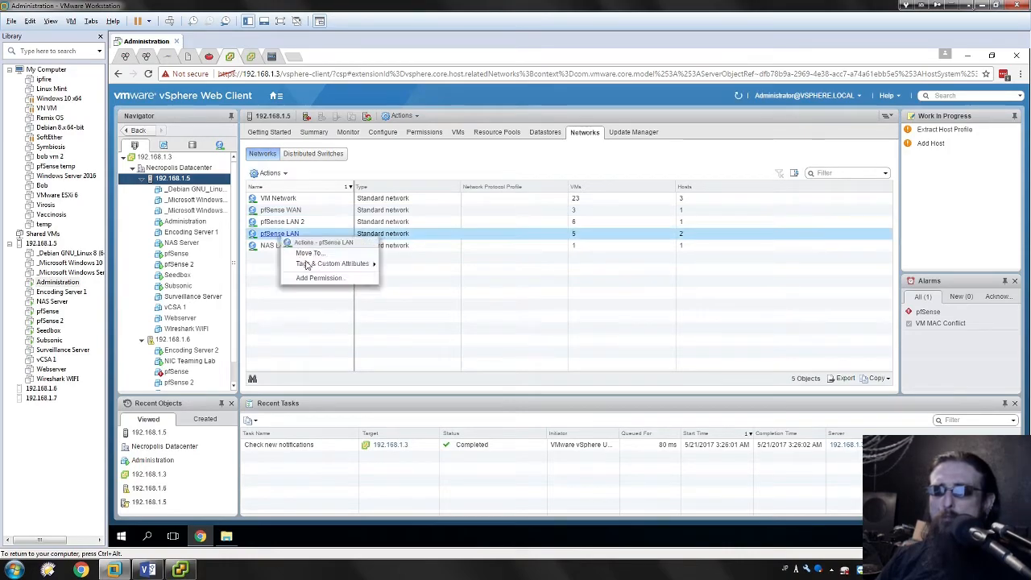
mouse_move(337, 265)
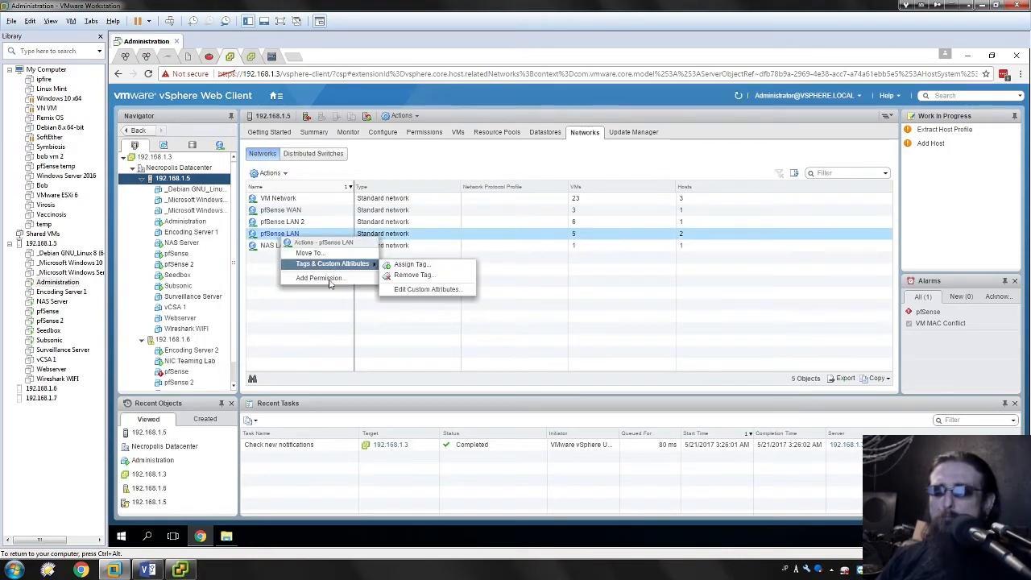
click(424, 300)
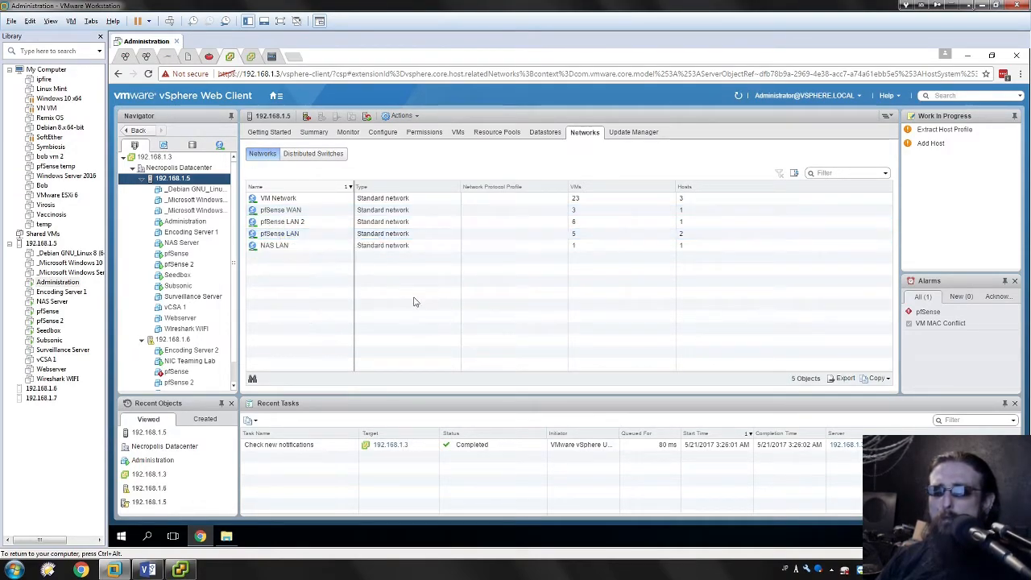
View the list of networks belonging to Necropolis Datacenter.
click(181, 168)
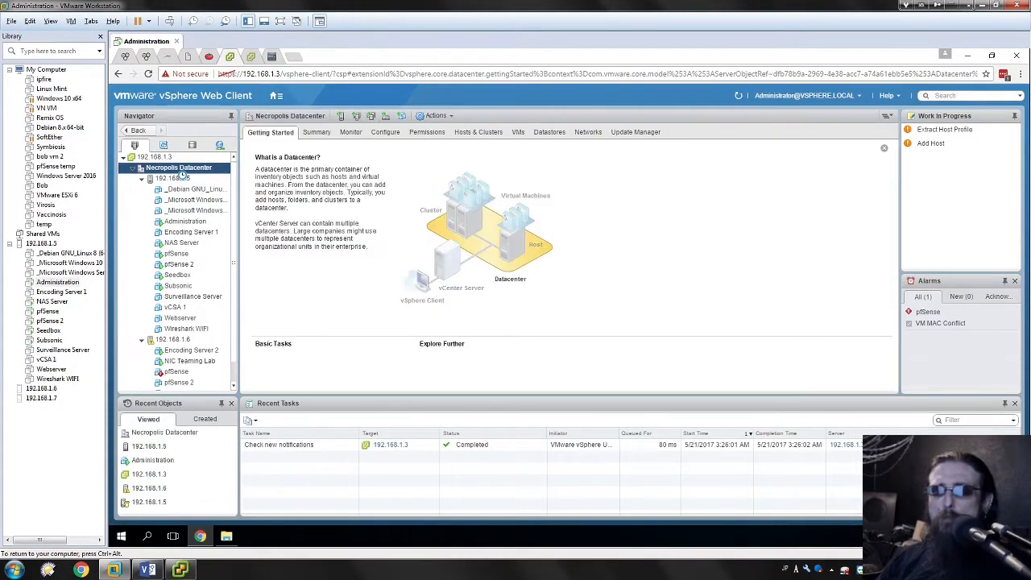
click(588, 132)
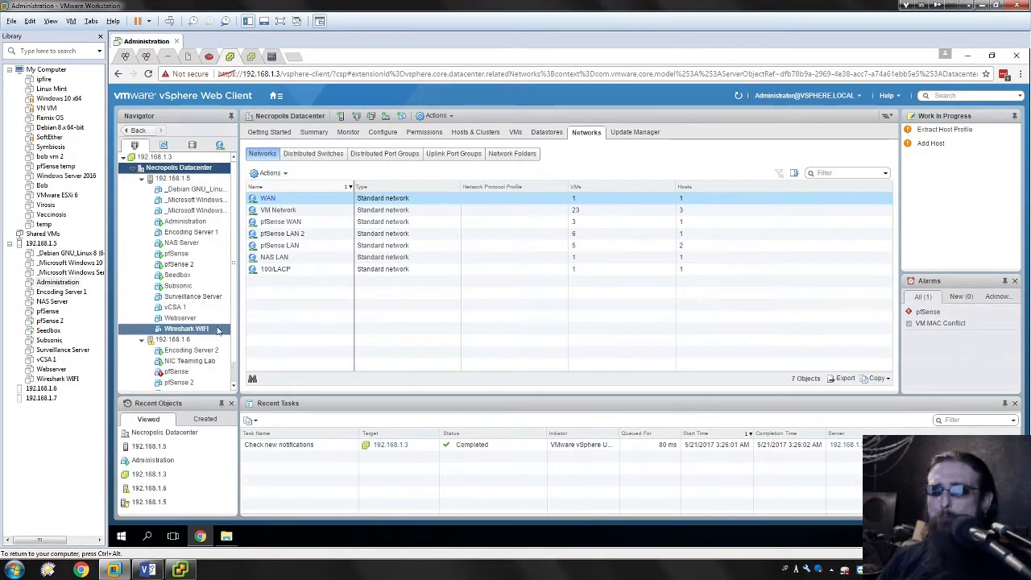
click(330, 314)
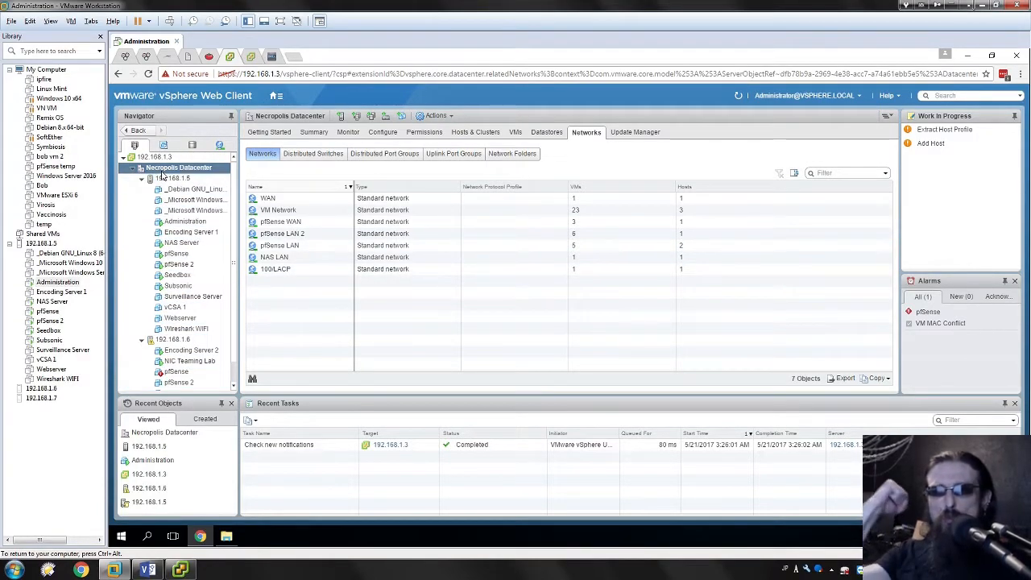
Start a new distributed switch in Necropolis Datacenter, name it vDSwitch0 and choose version 6.5.0.
click(313, 155)
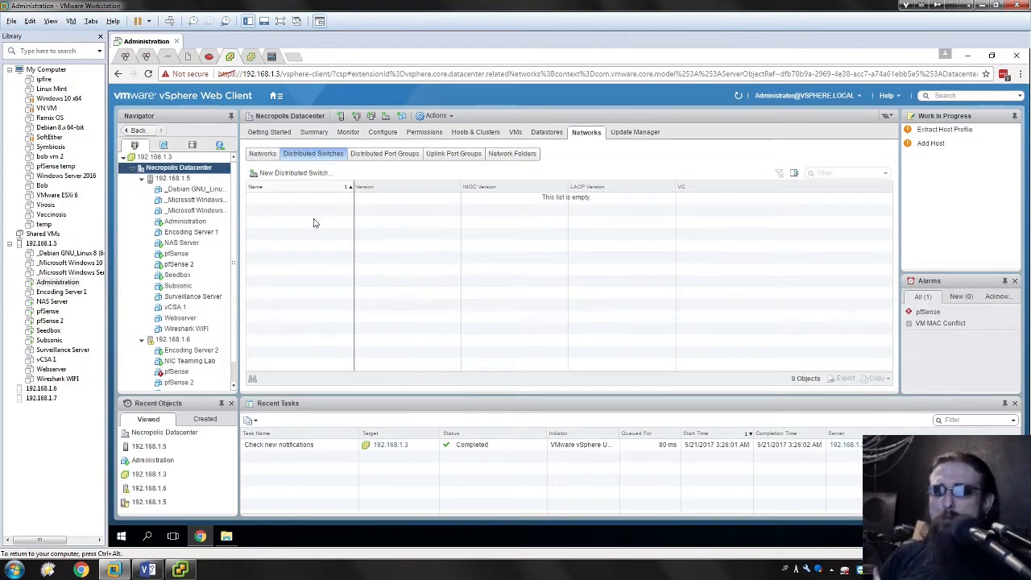
click(279, 176)
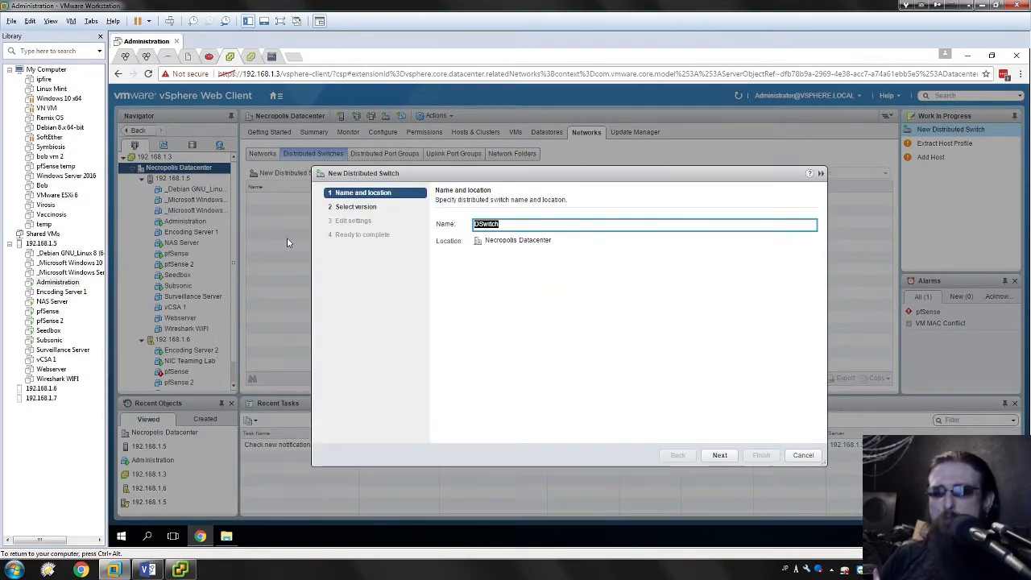
click(642, 221)
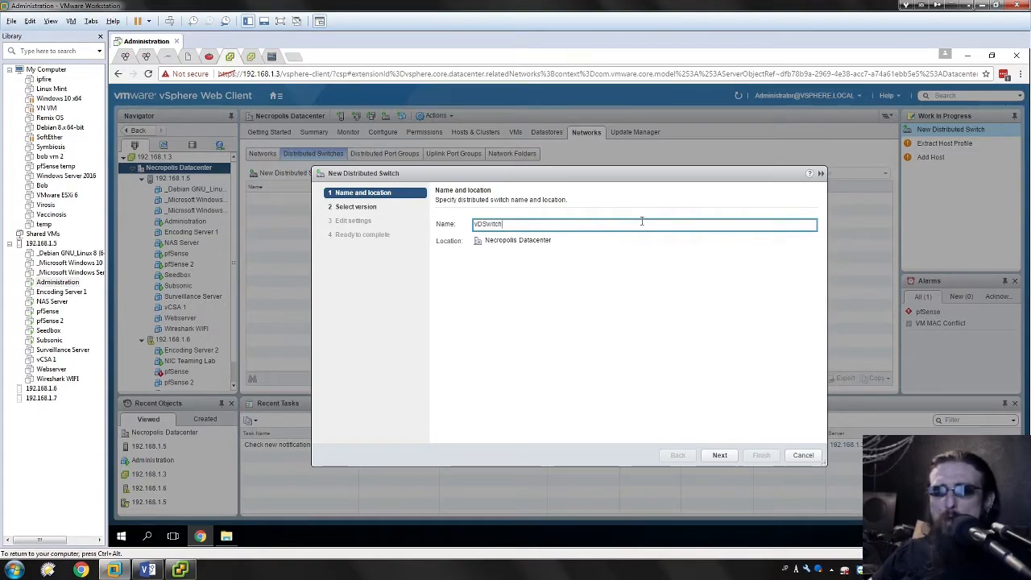
key(Return)
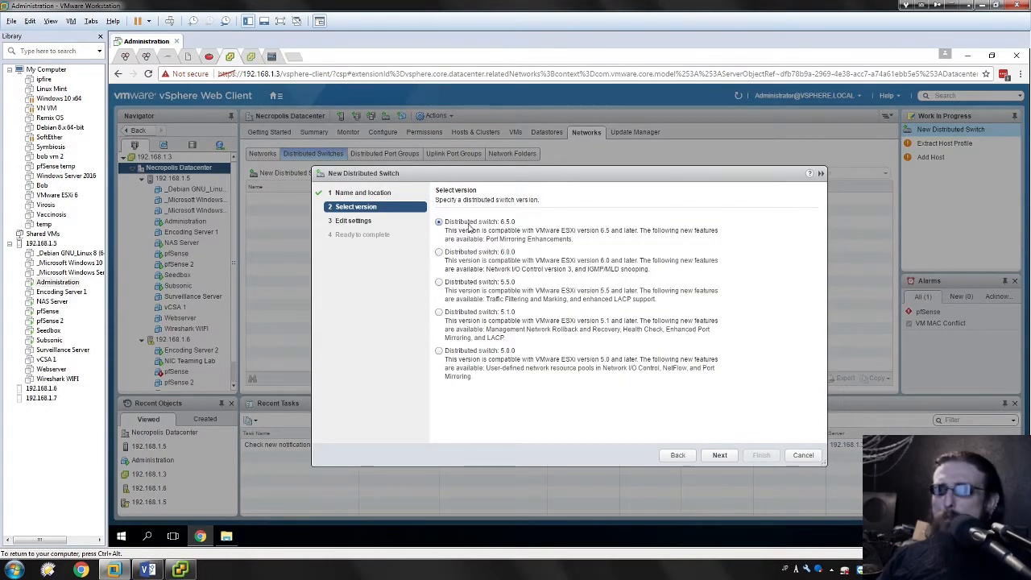
click(719, 454)
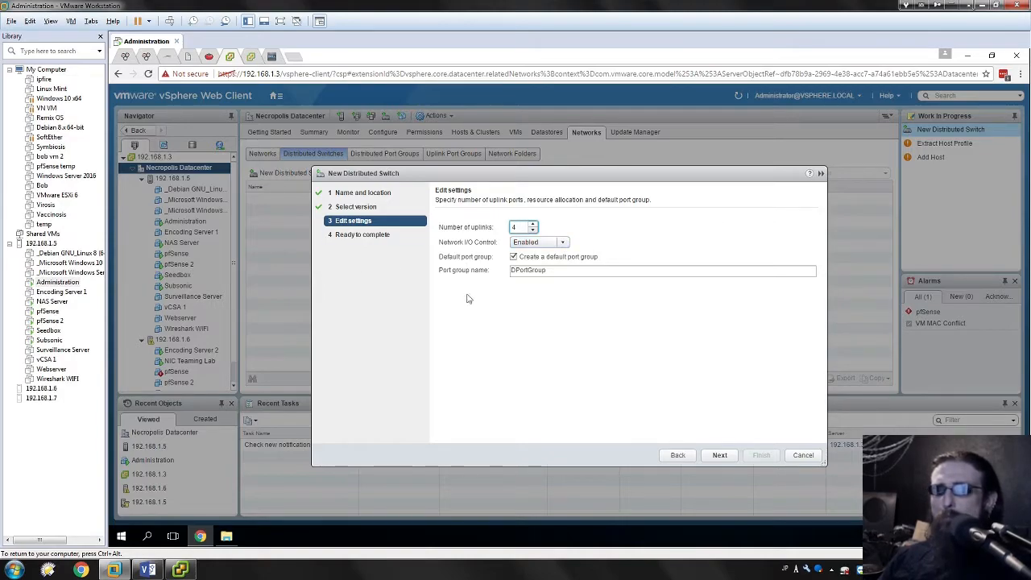
Set the distributed switch to 3 uplinks, keep Network I/O Control enabled, and name the default port group LAN DPortGroup.
click(561, 243)
click(561, 244)
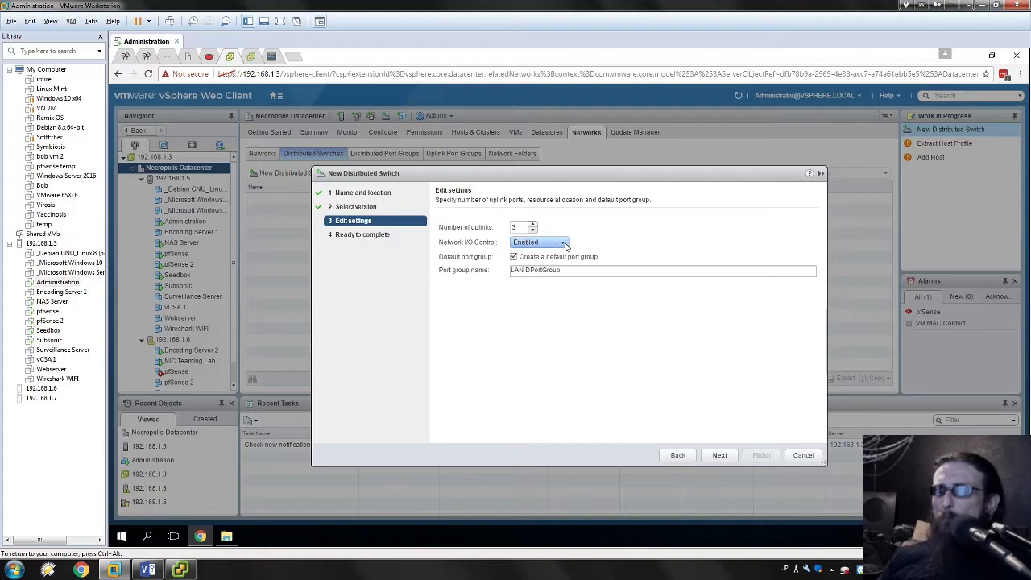
click(563, 244)
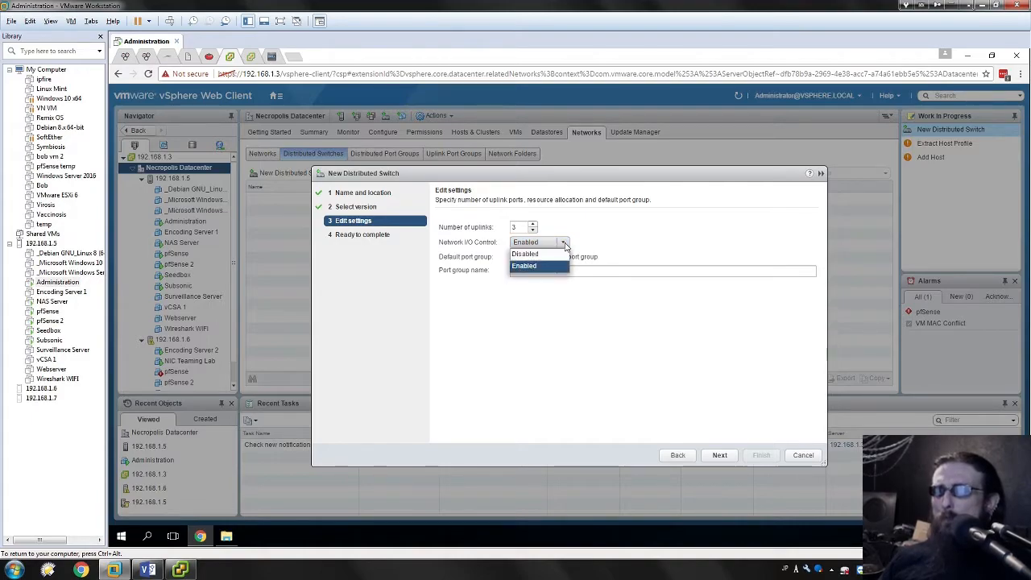
click(565, 246)
click(717, 457)
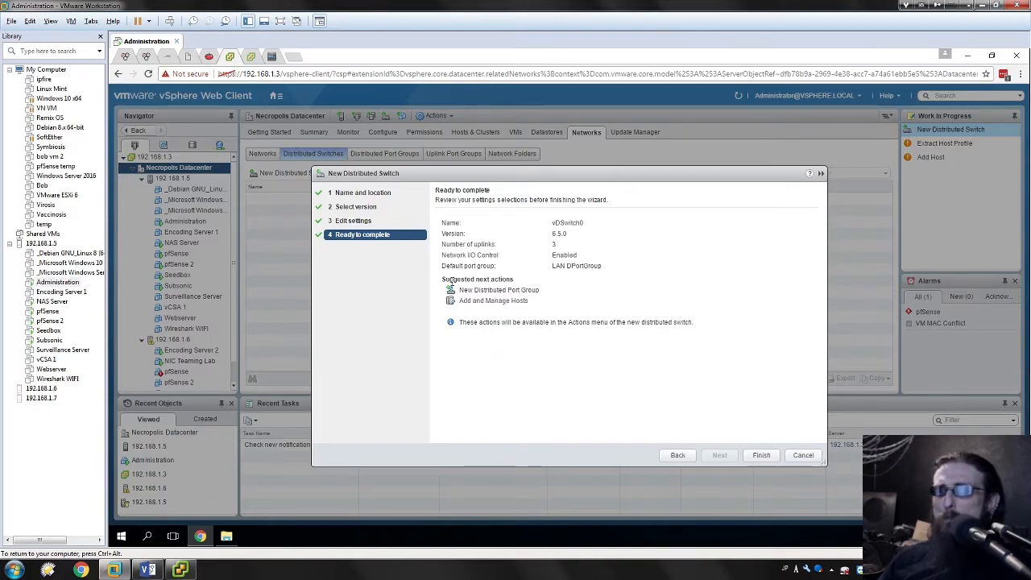
Review the suggested next actions, New Distributed Port Group and Add and Manage Hosts, and finish creating vDSwitch0.
drag(540, 288, 462, 290)
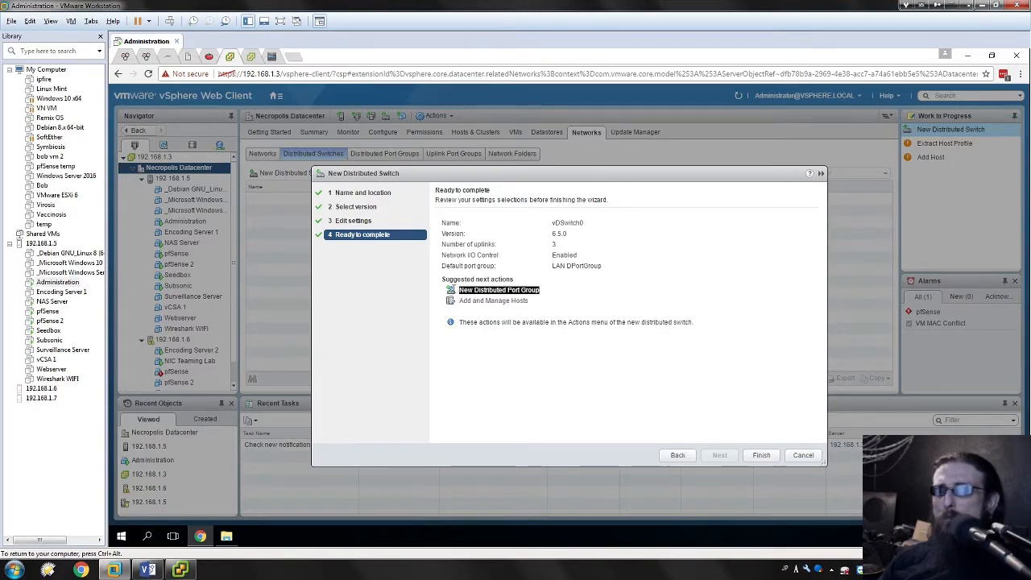
drag(526, 300, 460, 304)
click(507, 301)
drag(527, 300, 464, 301)
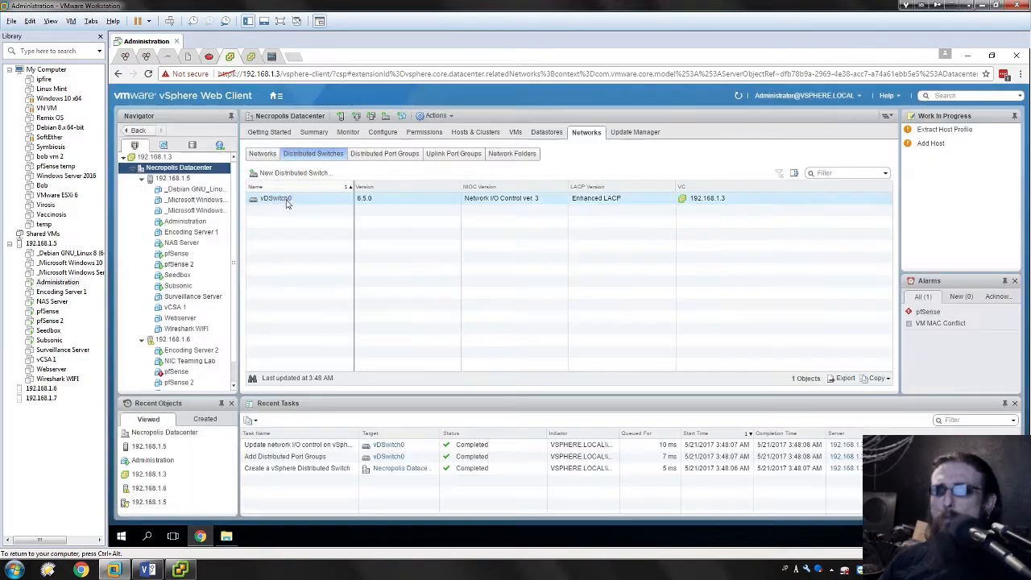
Select vDSwitch0, inspect the datacenter's distributed and uplink port groups, and return to the list of distributed switches.
click(280, 201)
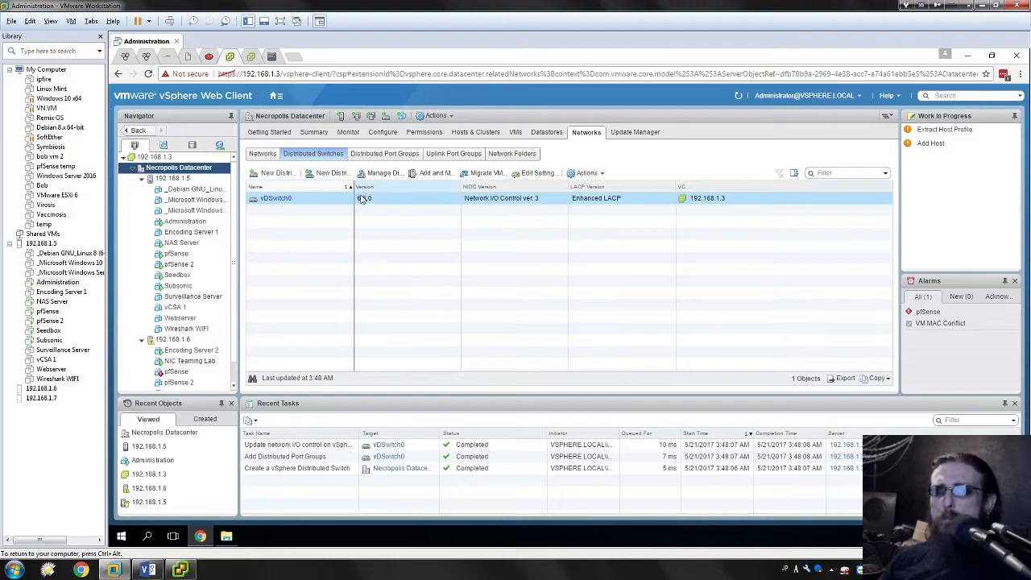
click(306, 202)
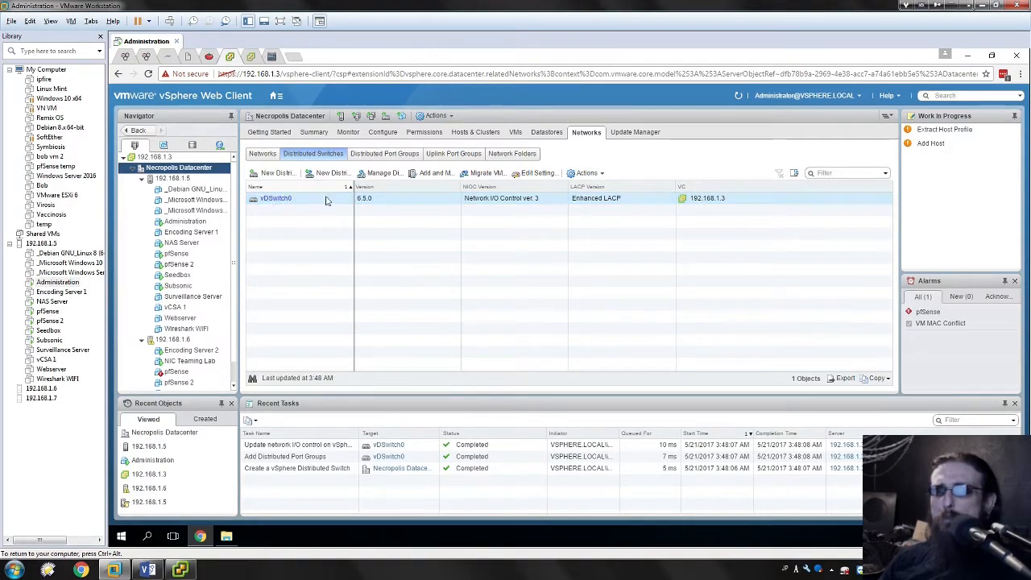
click(382, 155)
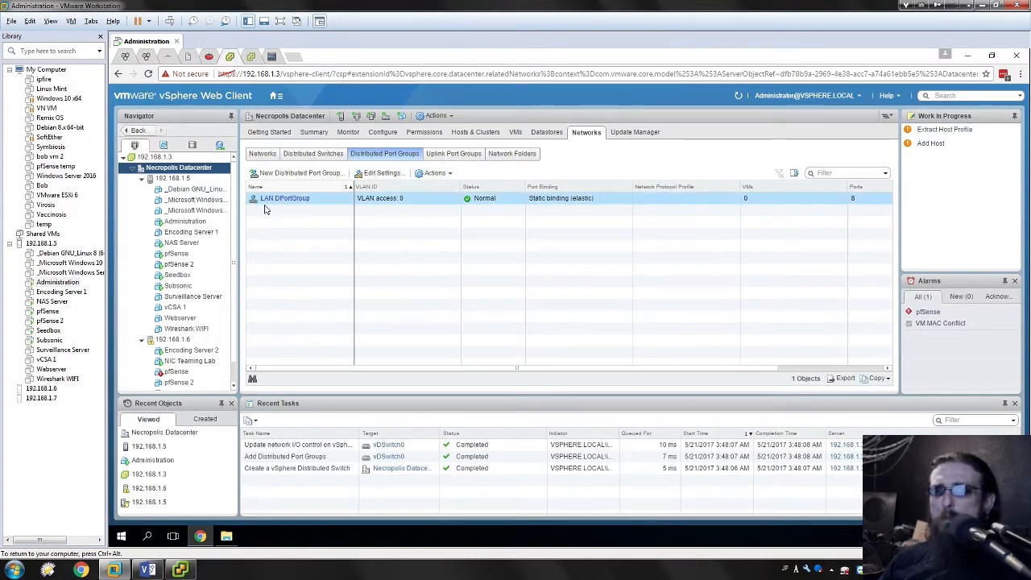
click(424, 157)
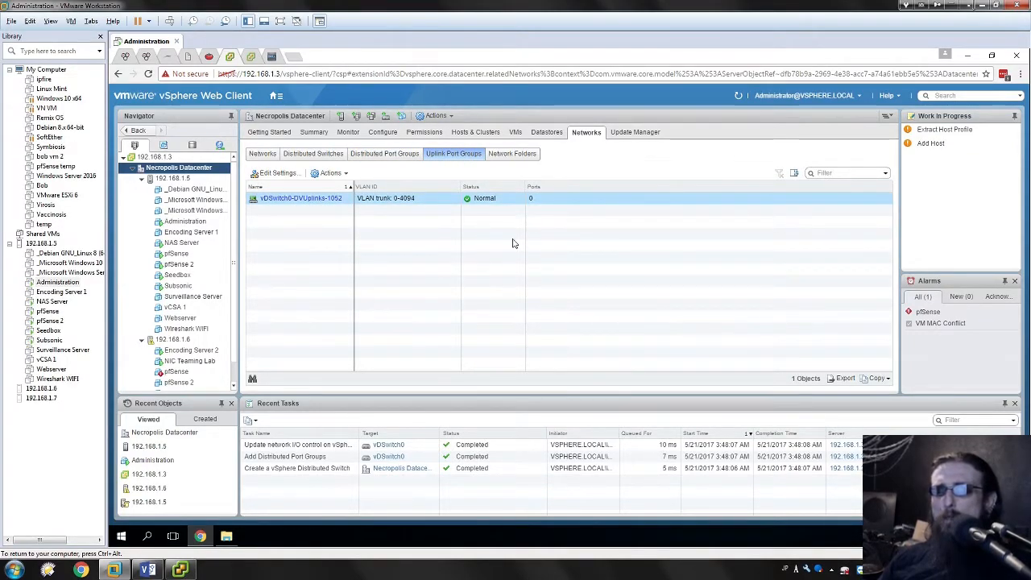
click(388, 161)
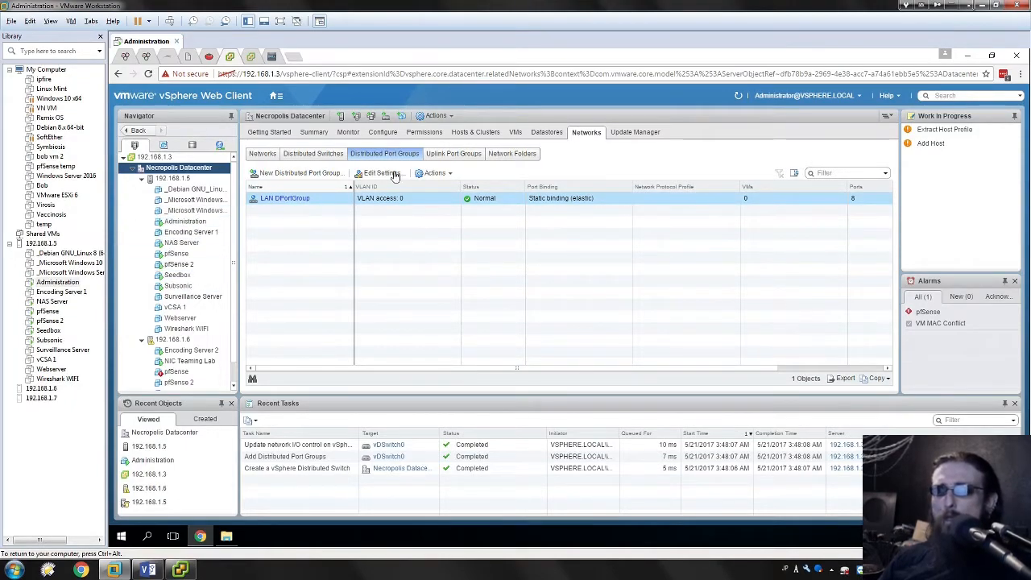
click(313, 154)
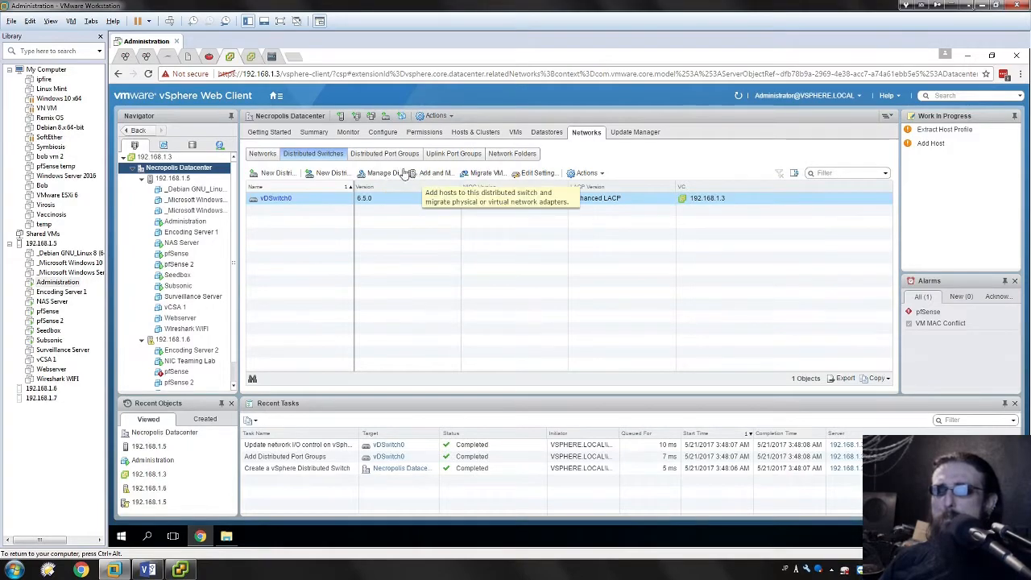
Set the number of uplinks on vDSwitch0 to 4, keeping Network I/O Control enabled.
click(537, 173)
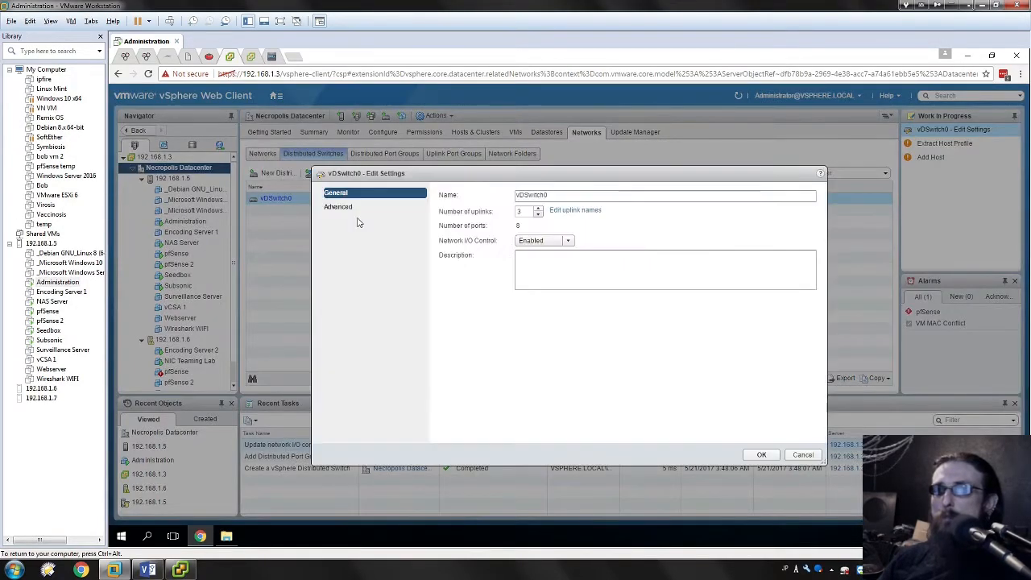
click(538, 208)
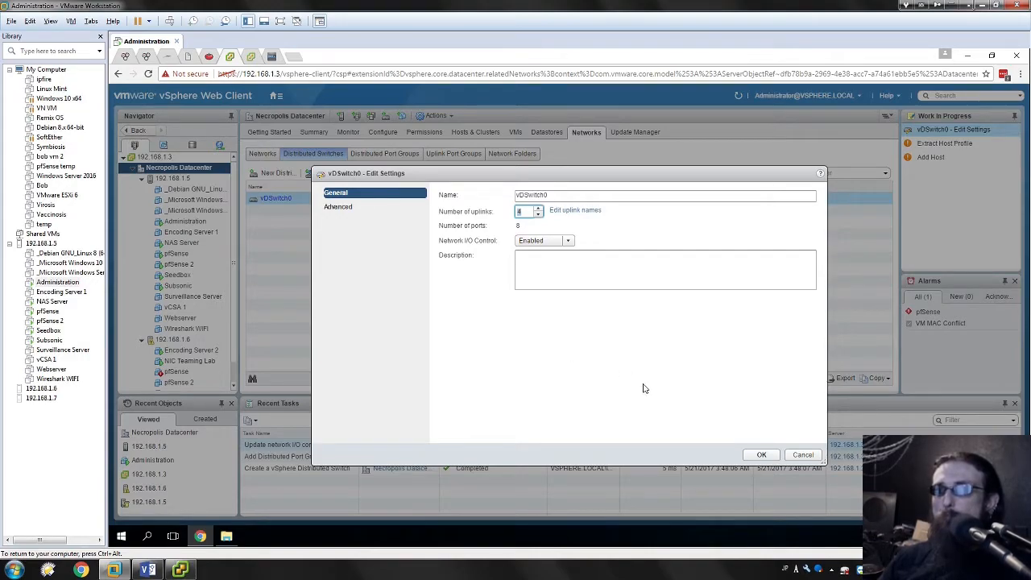
click(546, 265)
key(Return)
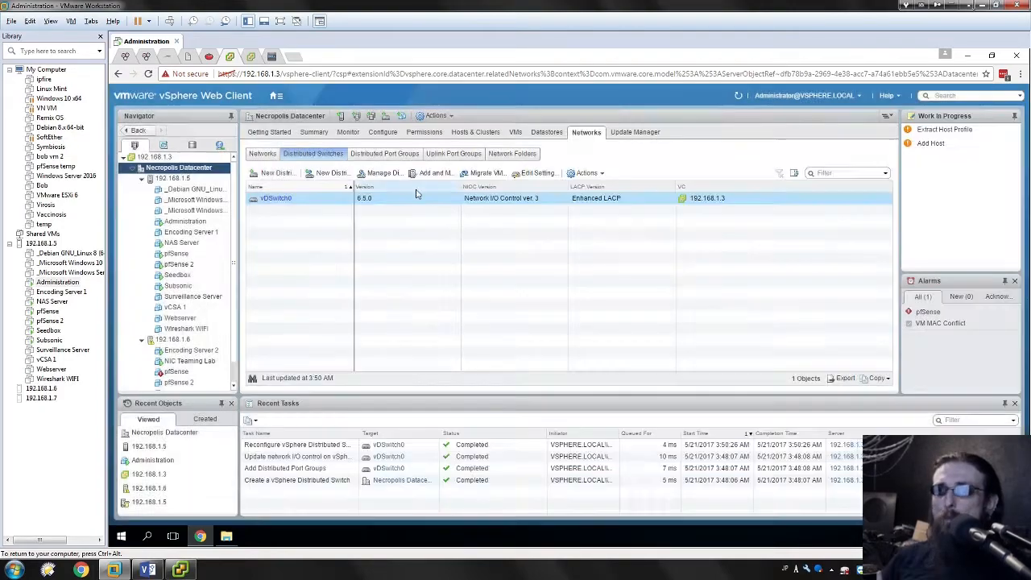
Allow port policy overrides for block ports, vendor configuration, VLAN, NetFlow, and traffic filtering and marking on vDSwitch0's uplink port group.
click(453, 153)
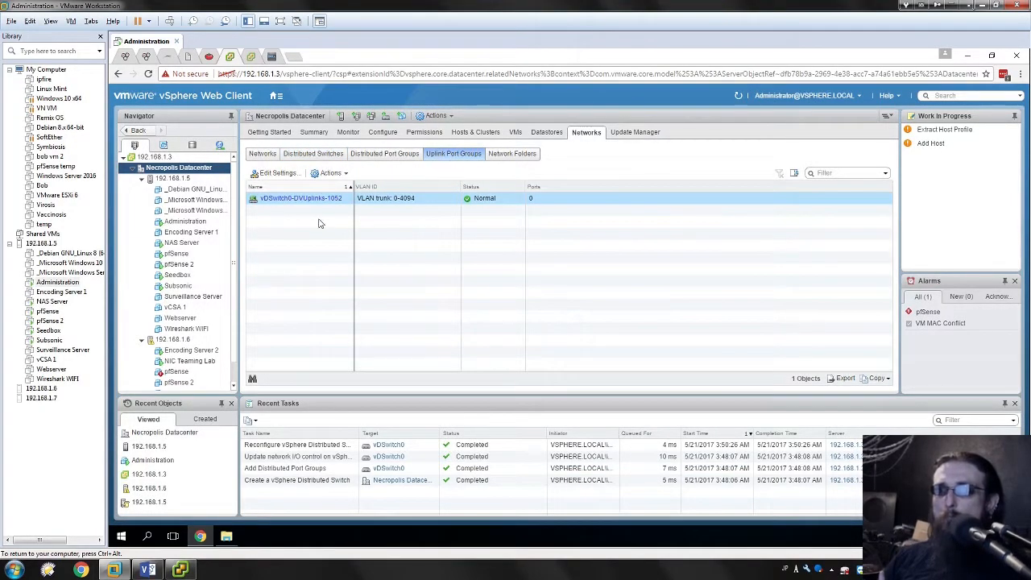
click(288, 178)
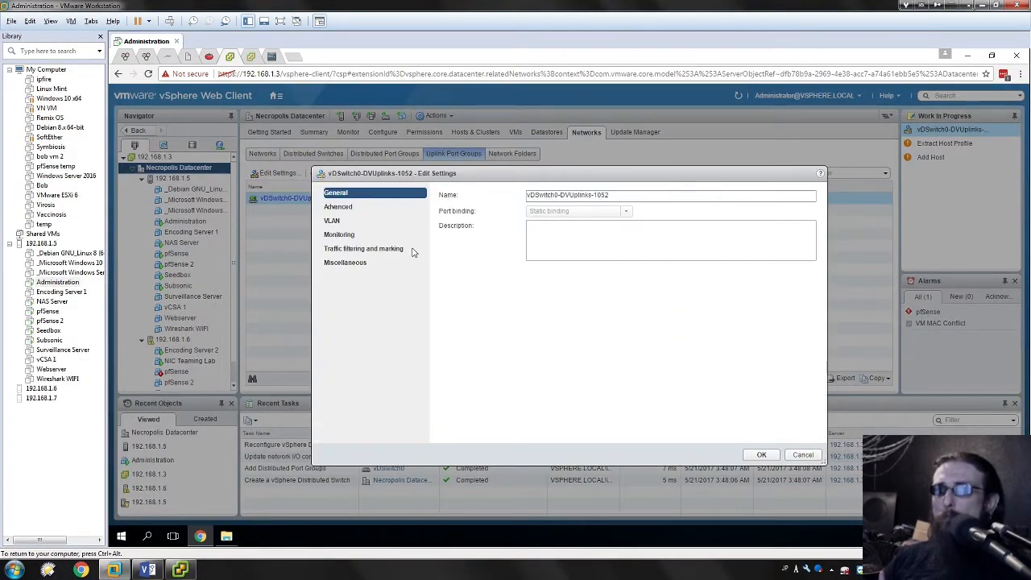
click(362, 207)
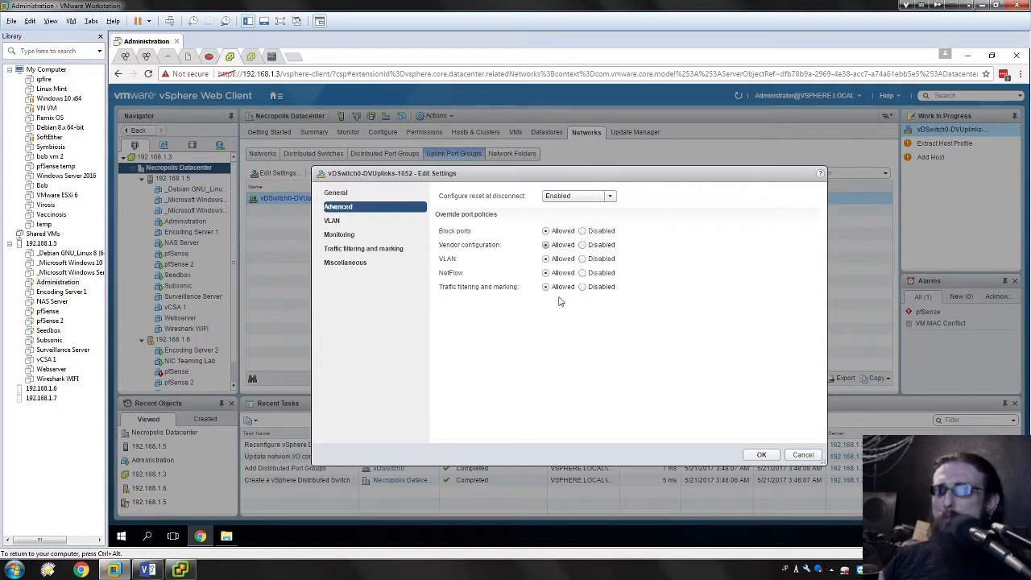
key(Return)
click(274, 174)
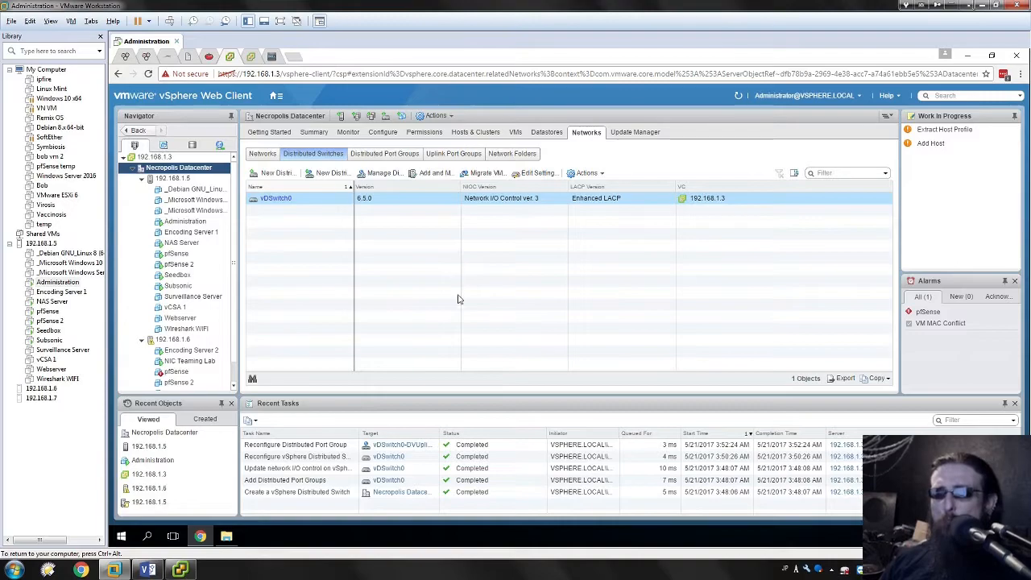
Open the Networking inventory, expand vDSwitch0, and examine its topology, including Uplink 1 and the available topology views.
click(276, 96)
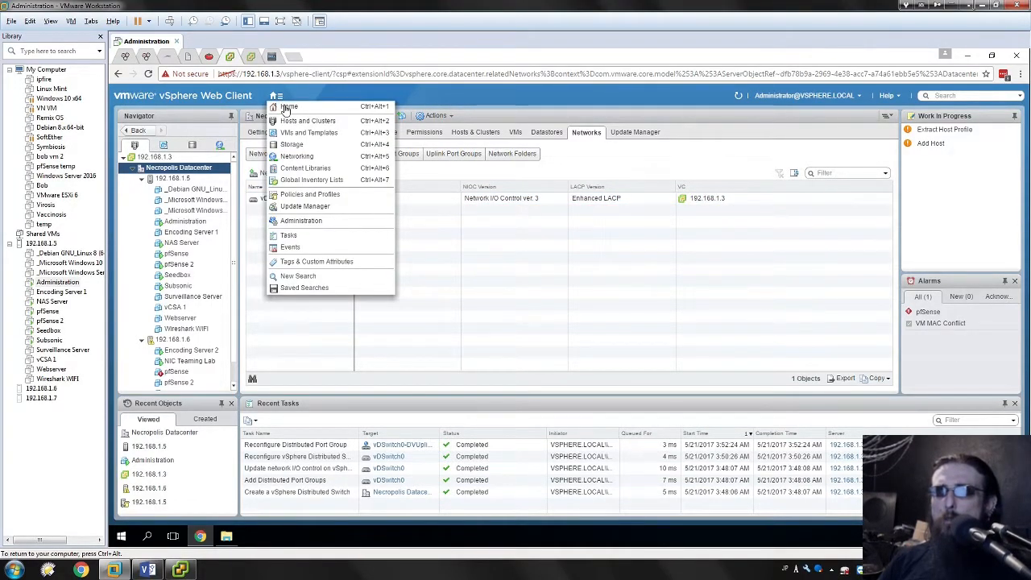
click(288, 107)
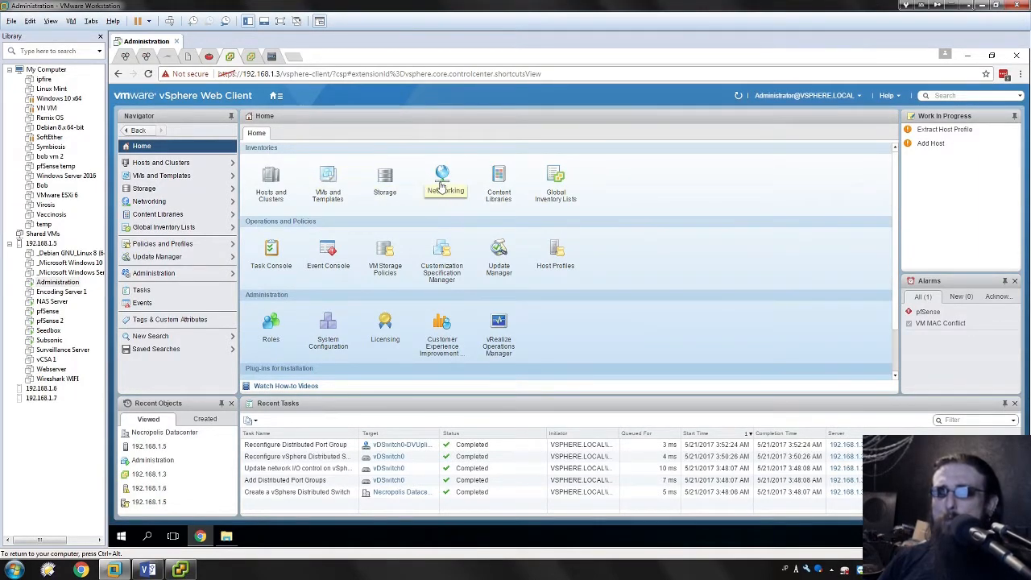
click(438, 187)
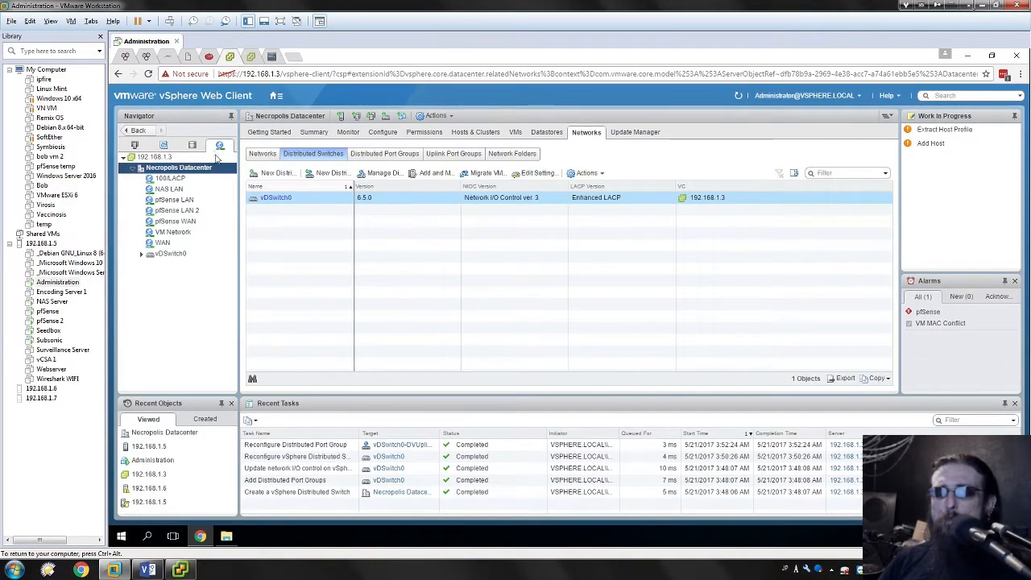
click(142, 255)
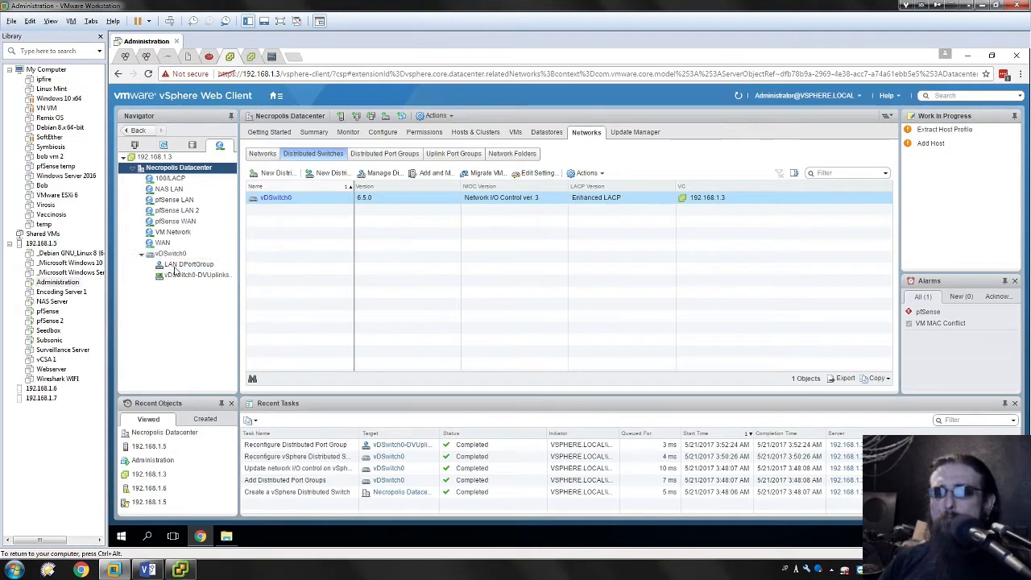
click(179, 256)
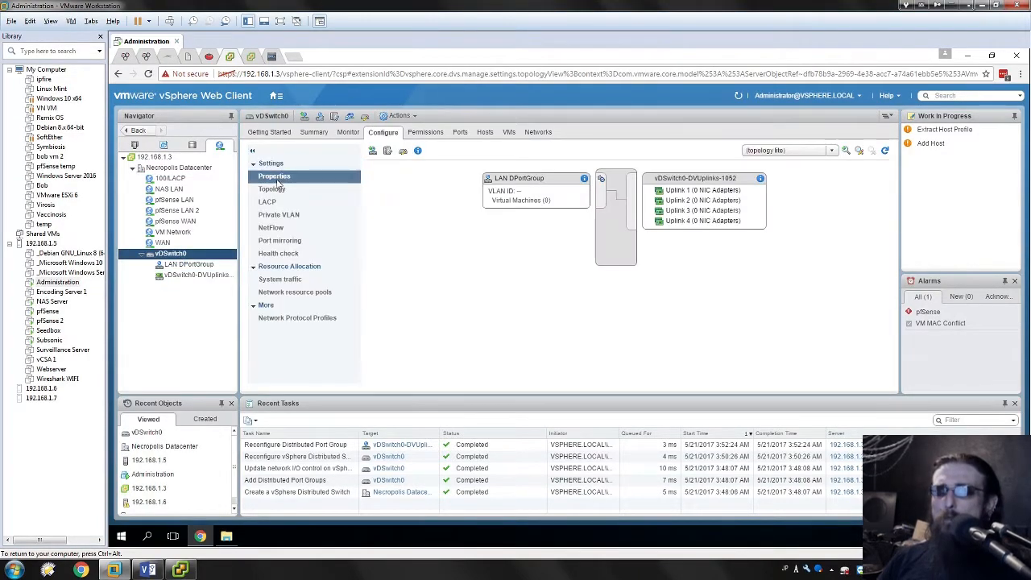
click(274, 177)
click(272, 188)
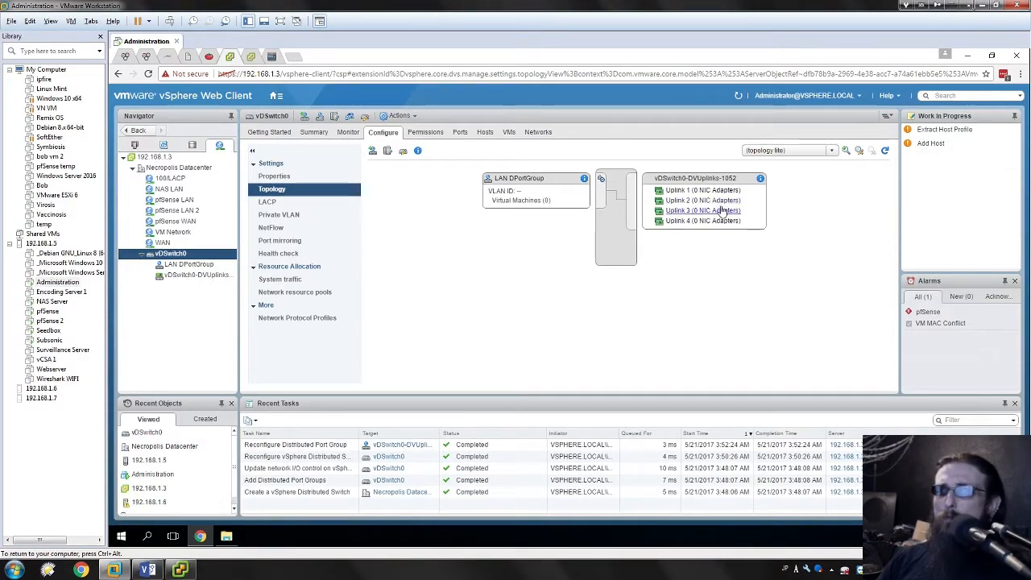
click(691, 191)
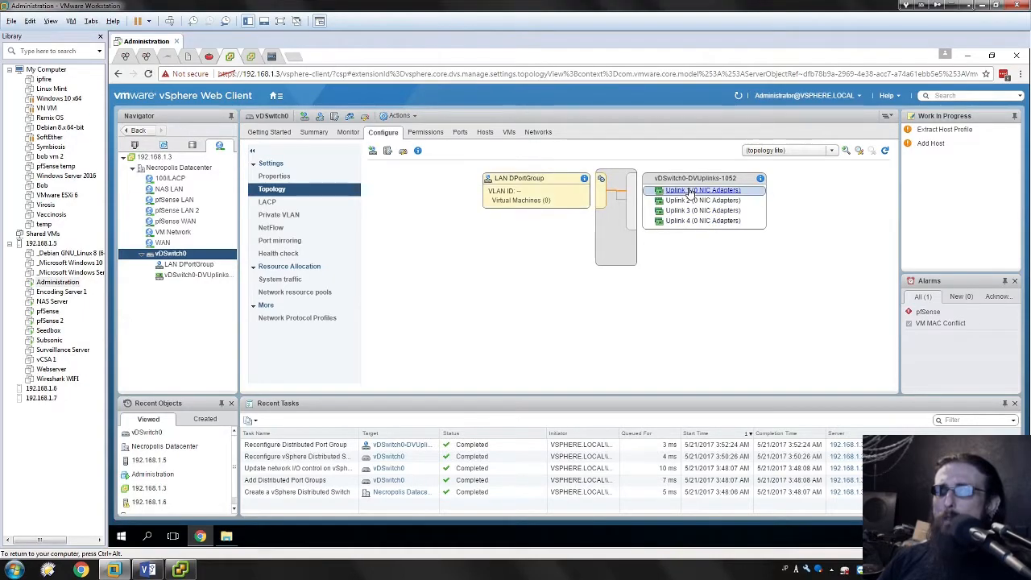
click(781, 151)
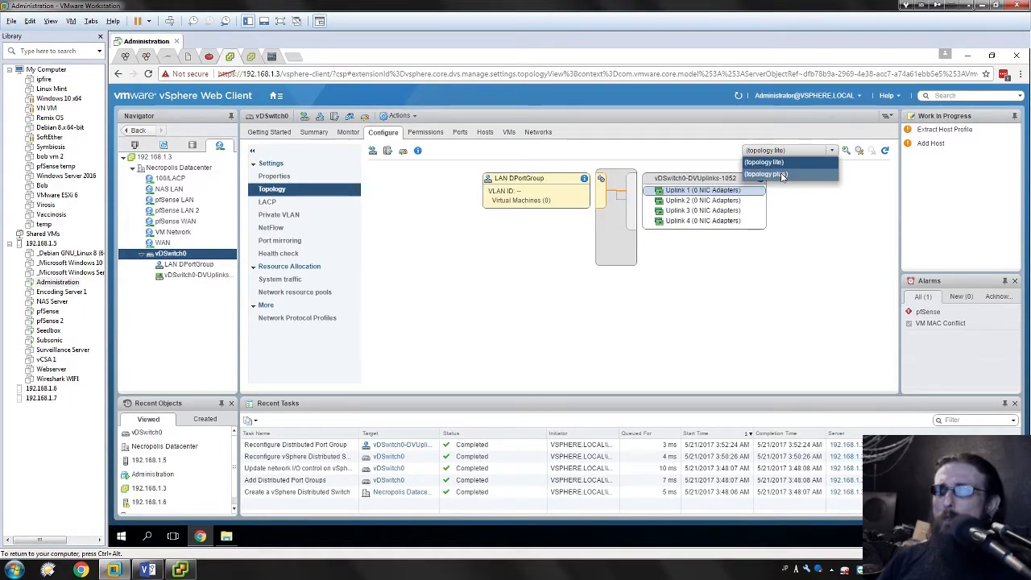
click(780, 176)
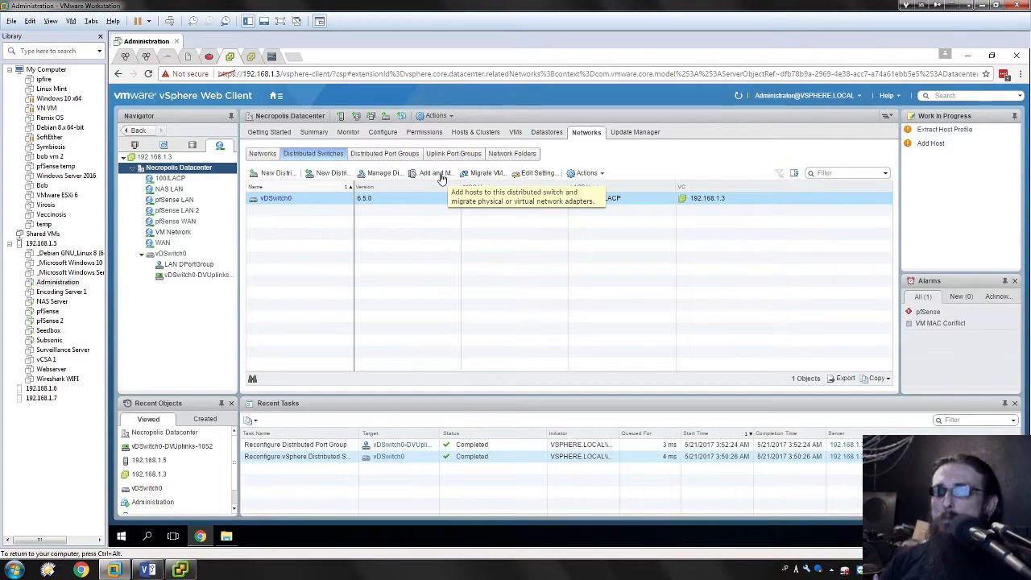
Start adding hosts to vDSwitch0 and select the new hosts 192.168.1.5 and 192.168.1.6.
click(430, 172)
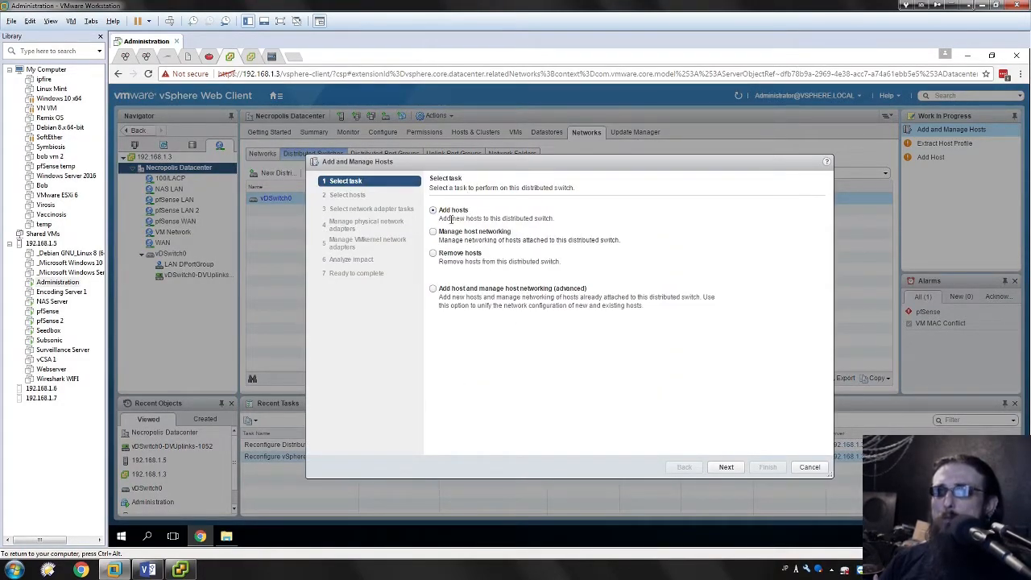
drag(449, 218, 508, 218)
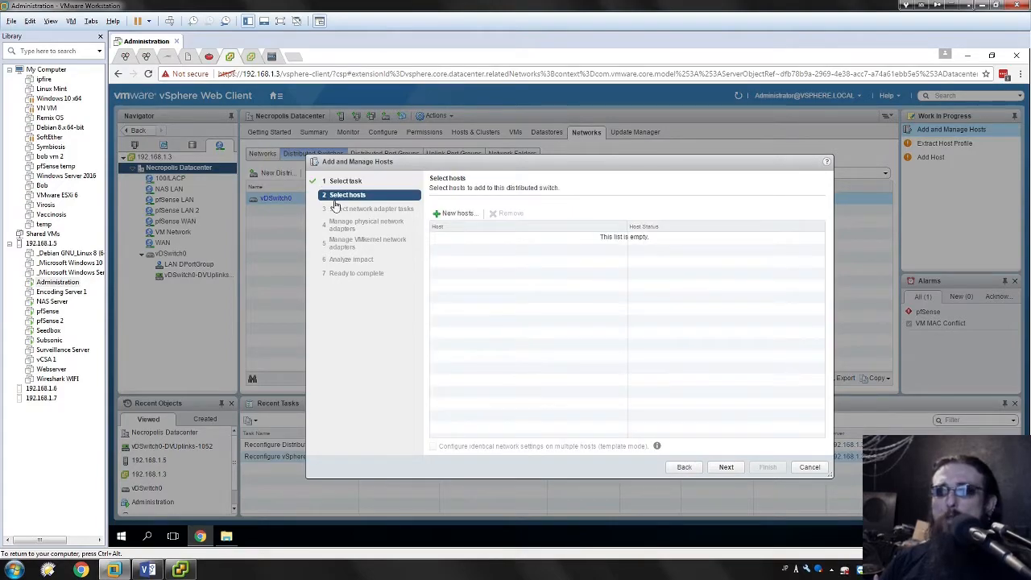
click(455, 213)
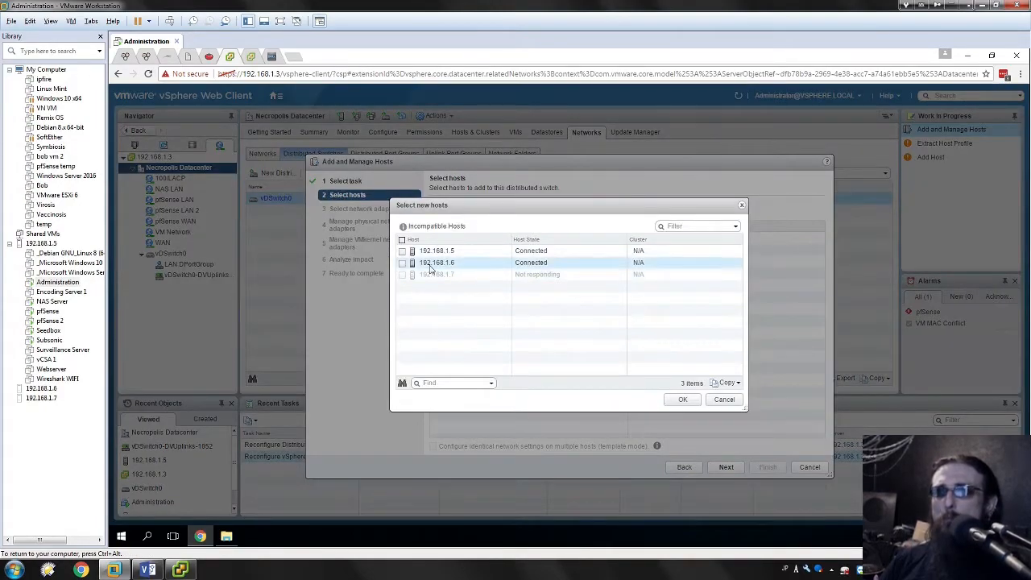
click(401, 250)
click(401, 262)
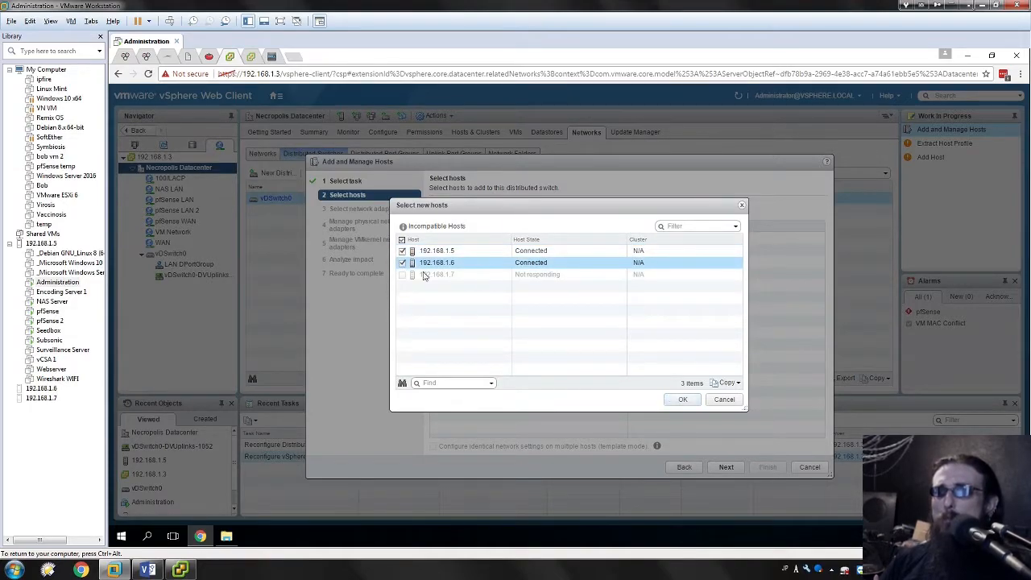
click(683, 400)
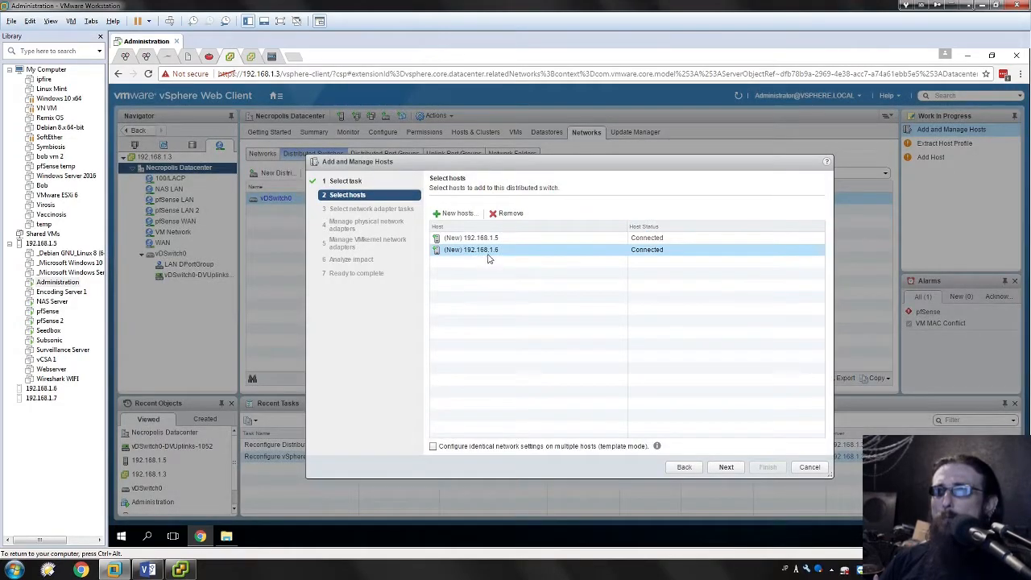
Remove host 192.168.1.6 from the selection, and include virtual machine networking migration alongside the physical and VMkernel adapter tasks.
click(508, 213)
click(719, 470)
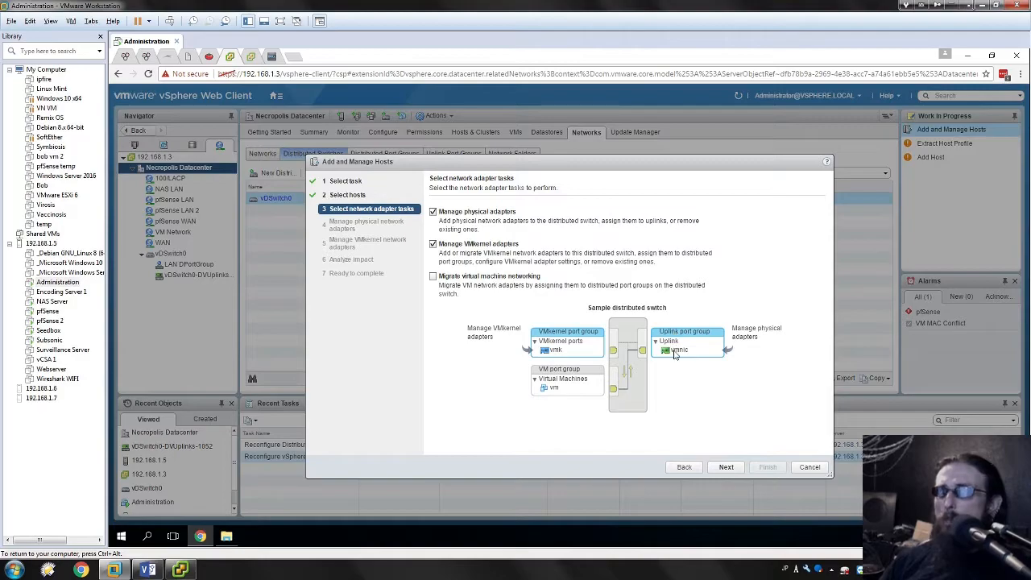
click(433, 277)
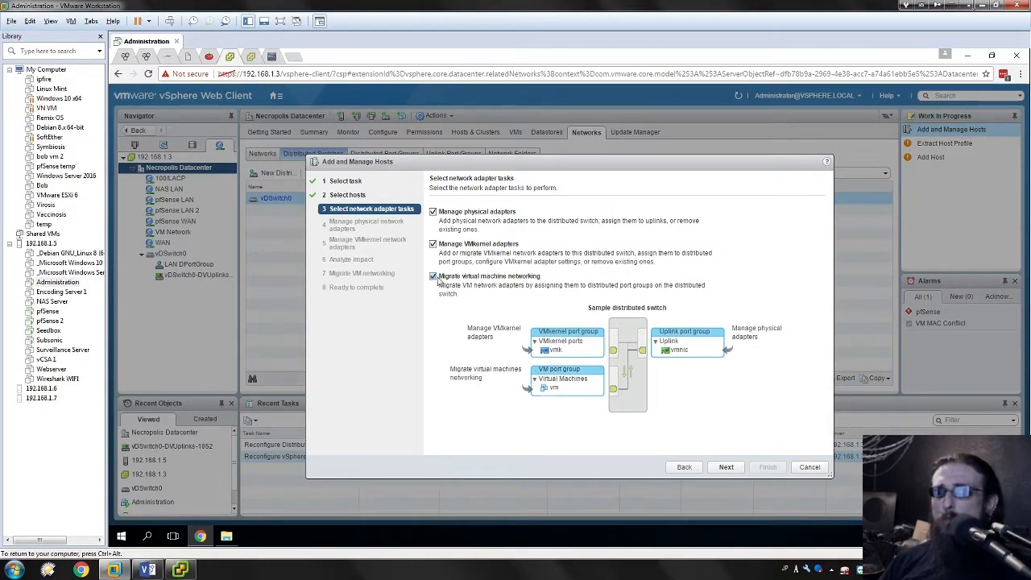
click(726, 474)
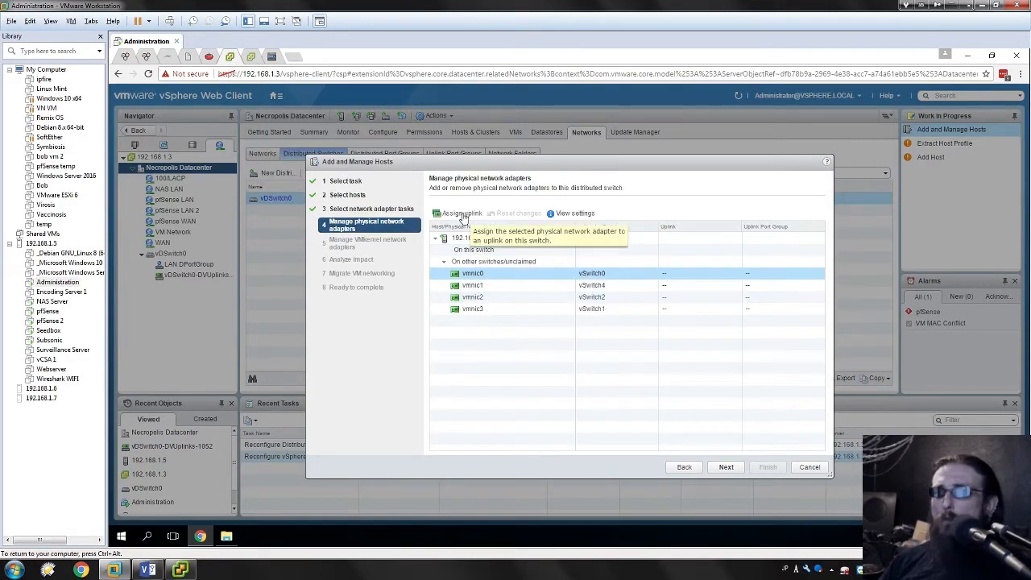
Assign physical adapter vmnic0 of host 192.168.1.5 to Uplink 1 and continue to the VMkernel network adapters.
click(474, 274)
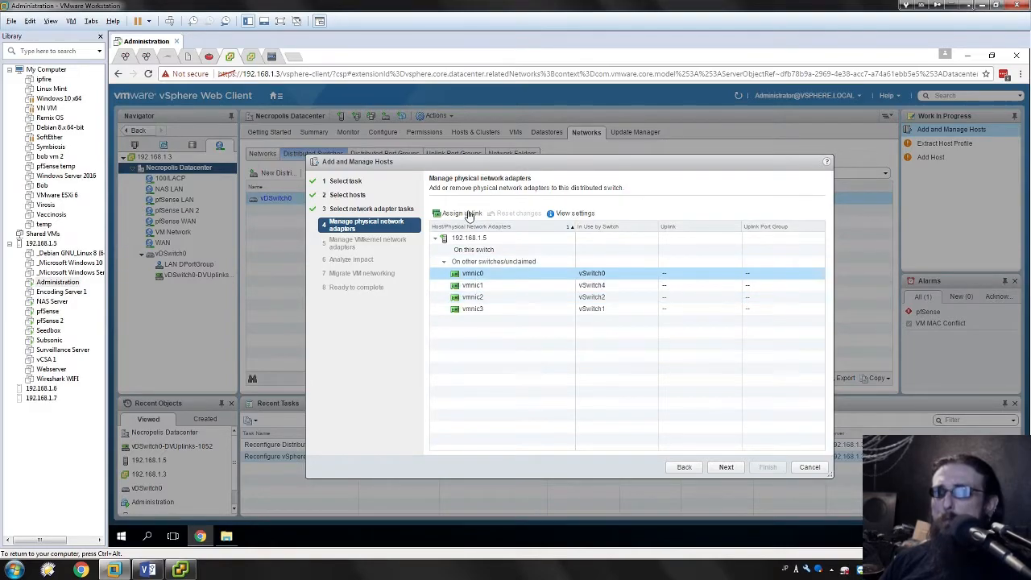
click(470, 214)
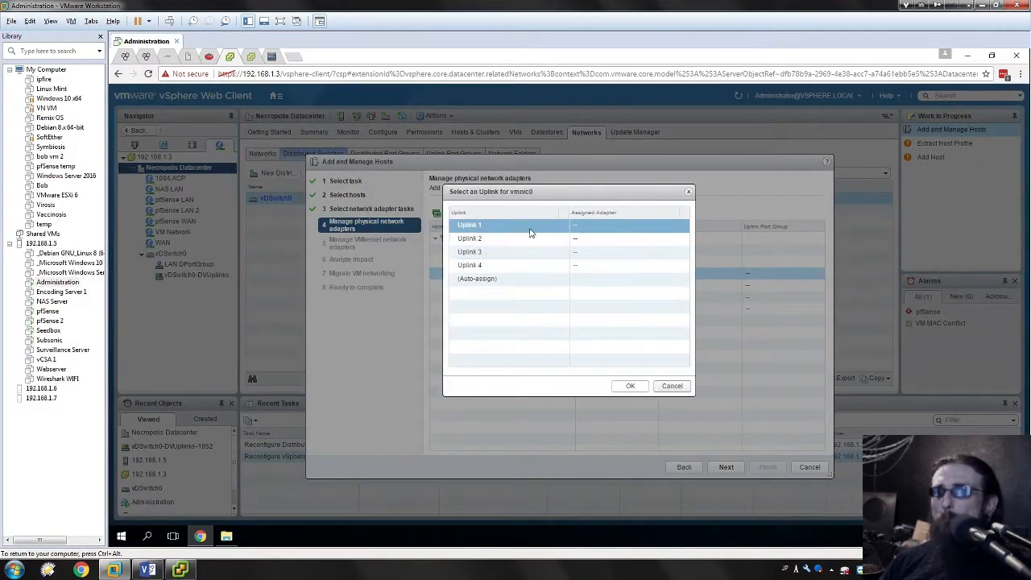
click(631, 386)
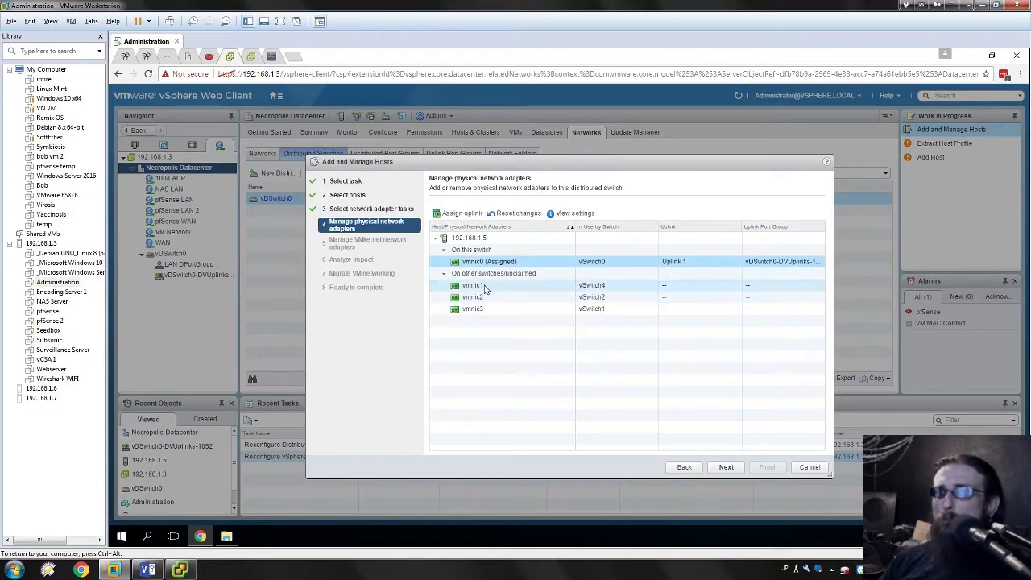
click(486, 286)
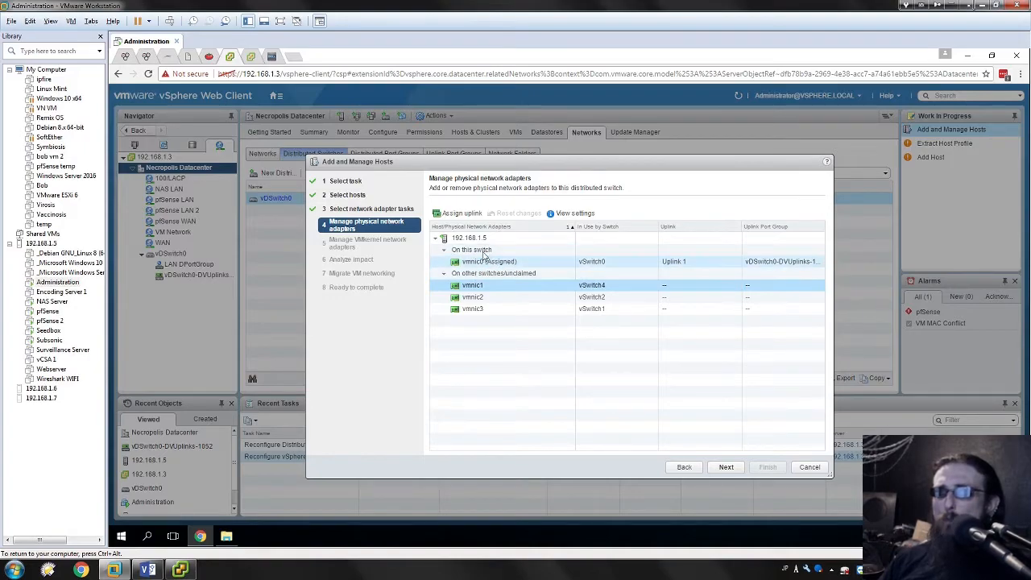
click(485, 259)
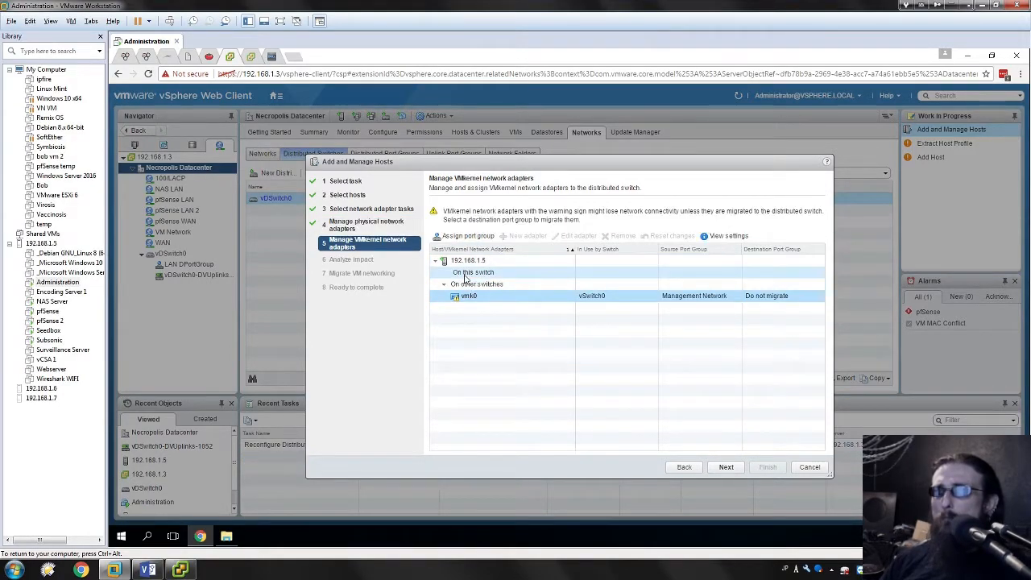
Reassign VMkernel adapter vmk0 of host 192.168.1.5 to LAN DPortGroup and continue through the impact analysis to VM networking migration.
click(467, 275)
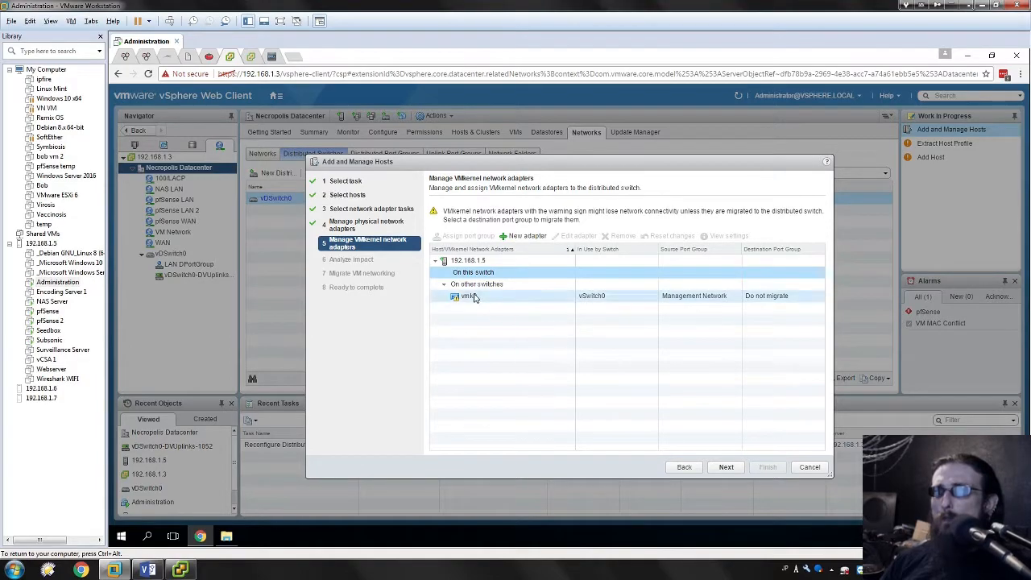
click(473, 297)
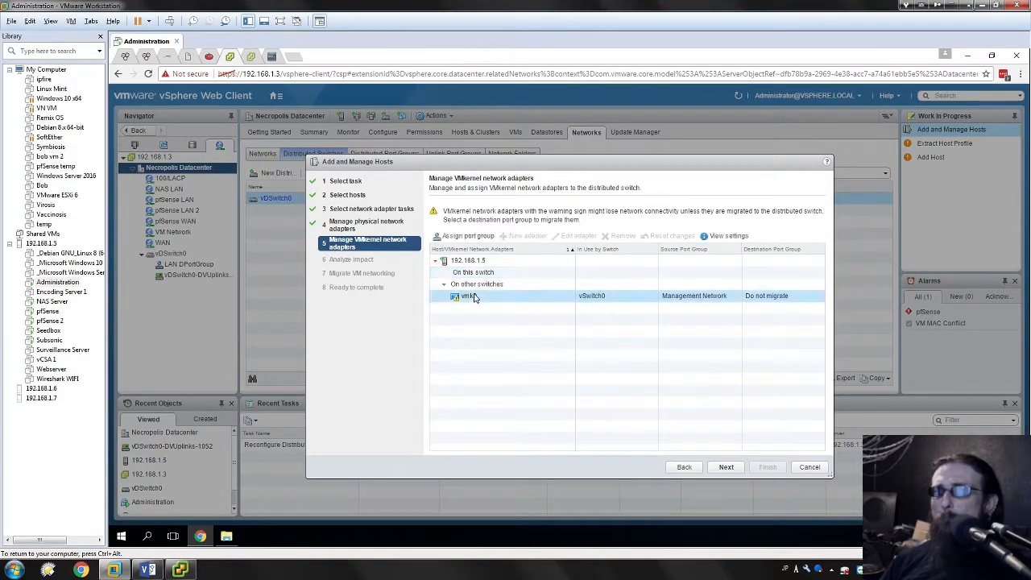
click(472, 237)
click(421, 214)
click(712, 454)
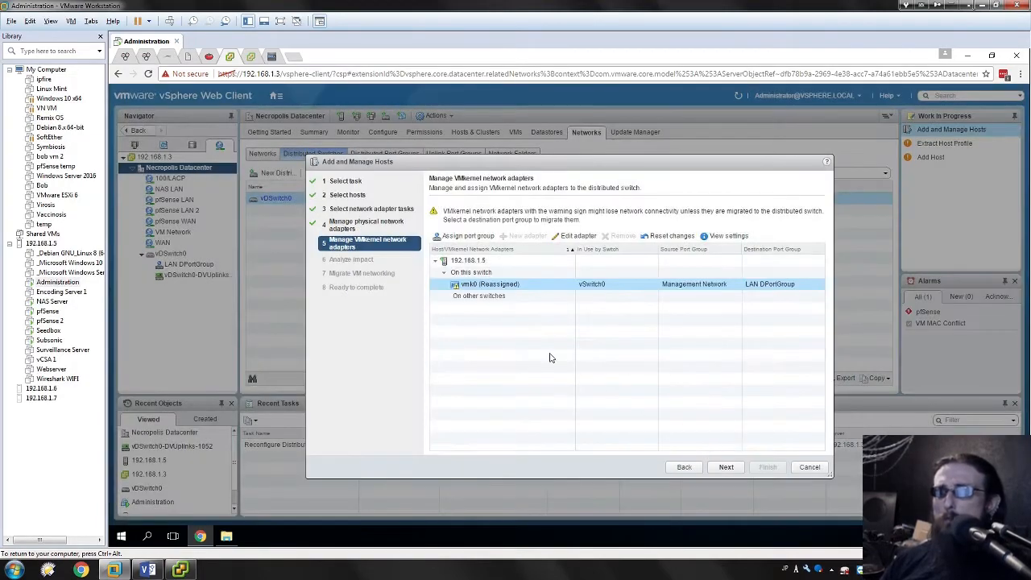
click(522, 332)
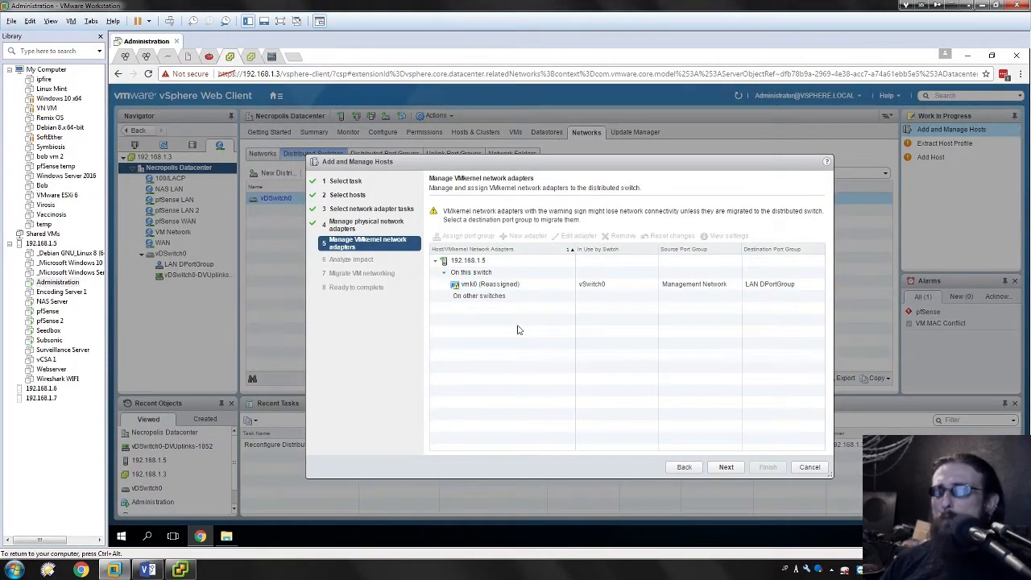
click(726, 467)
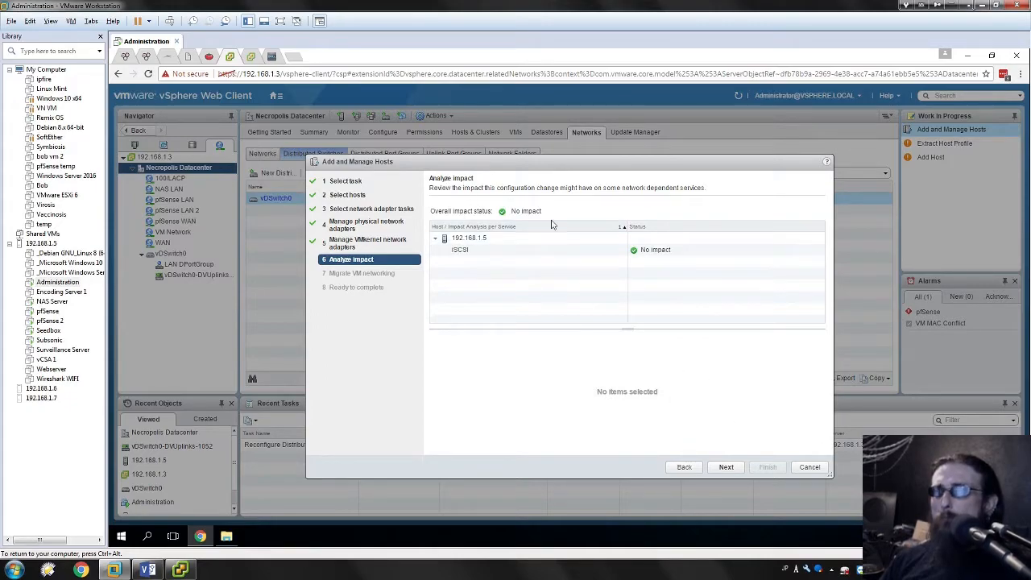
click(727, 467)
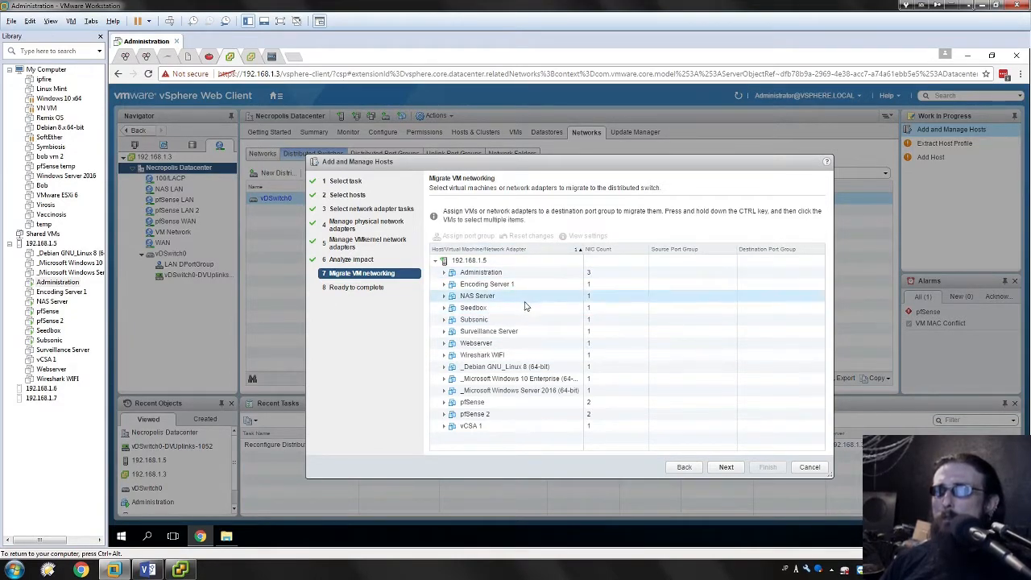
Assign the network adapters of host 192.168.1.5's virtual machines, except Wireshark WIFI, to LAN DPortGroup.
drag(467, 210, 500, 221)
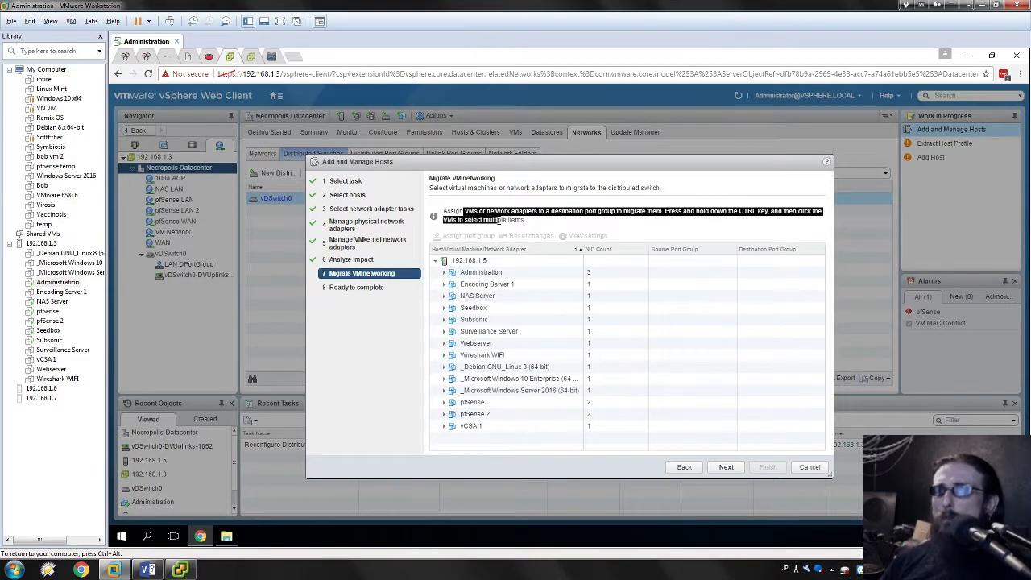
double_click(499, 219)
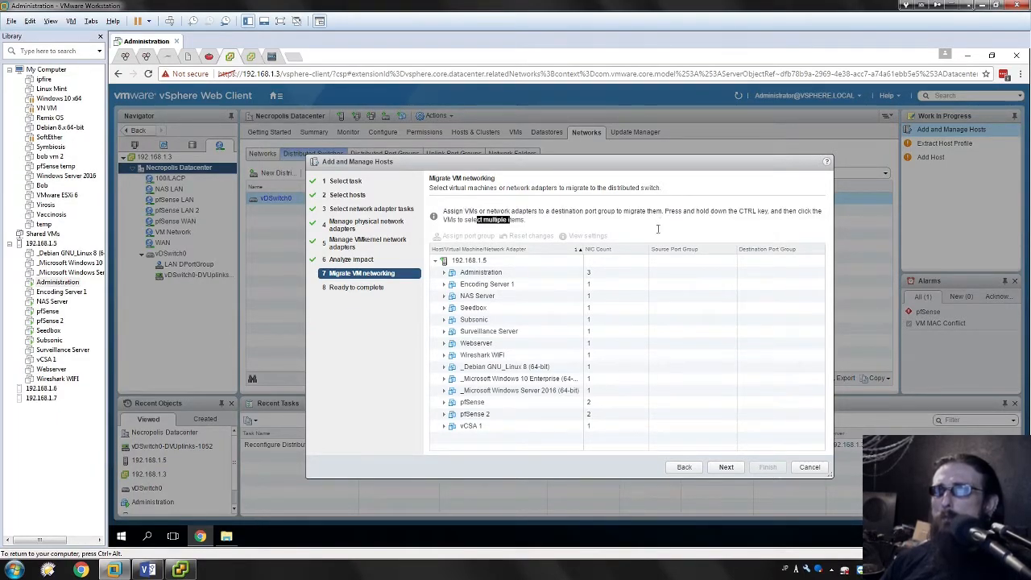
click(549, 443)
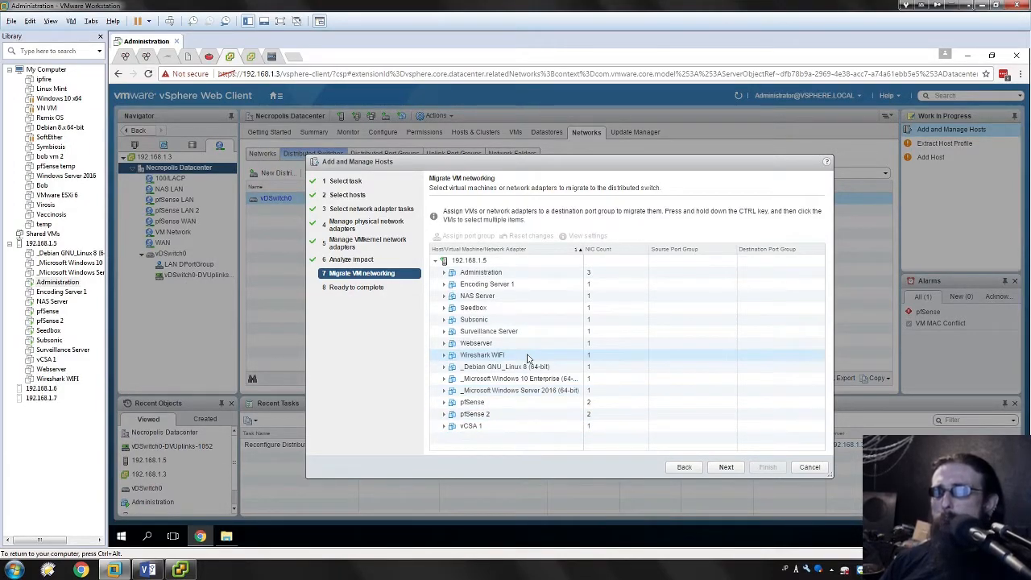
click(493, 285)
click(494, 286)
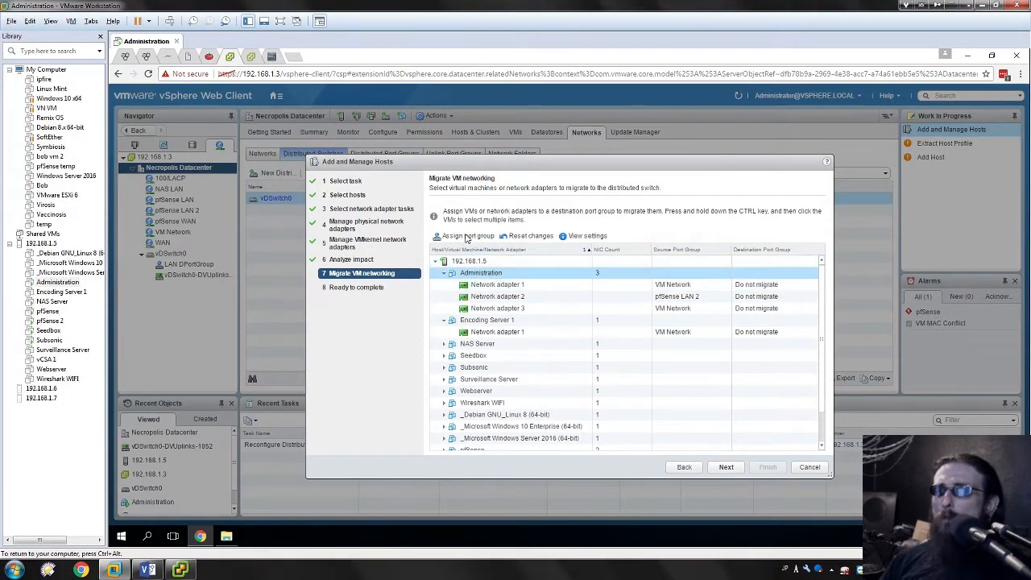
click(464, 236)
click(394, 214)
click(706, 455)
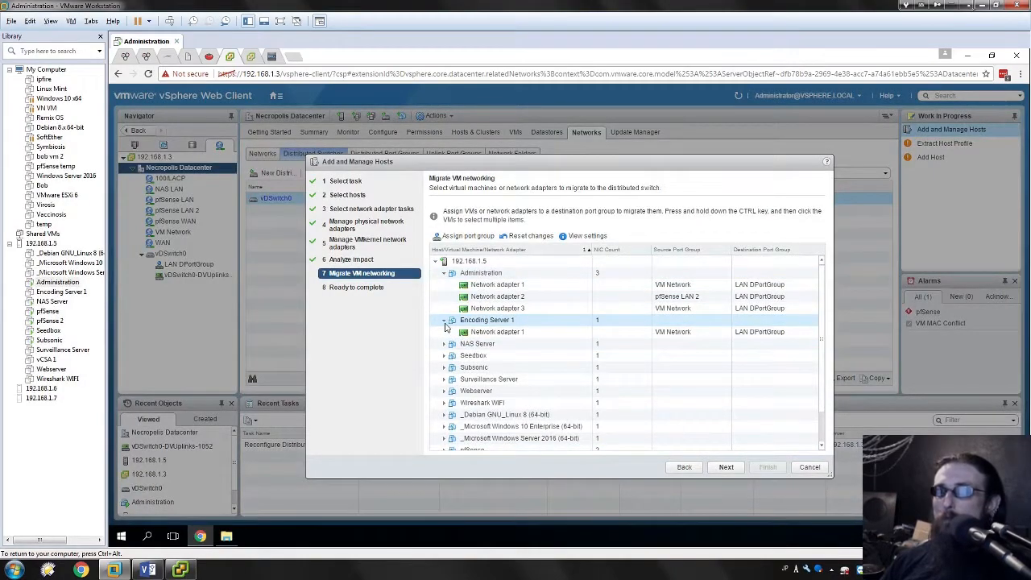
click(444, 320)
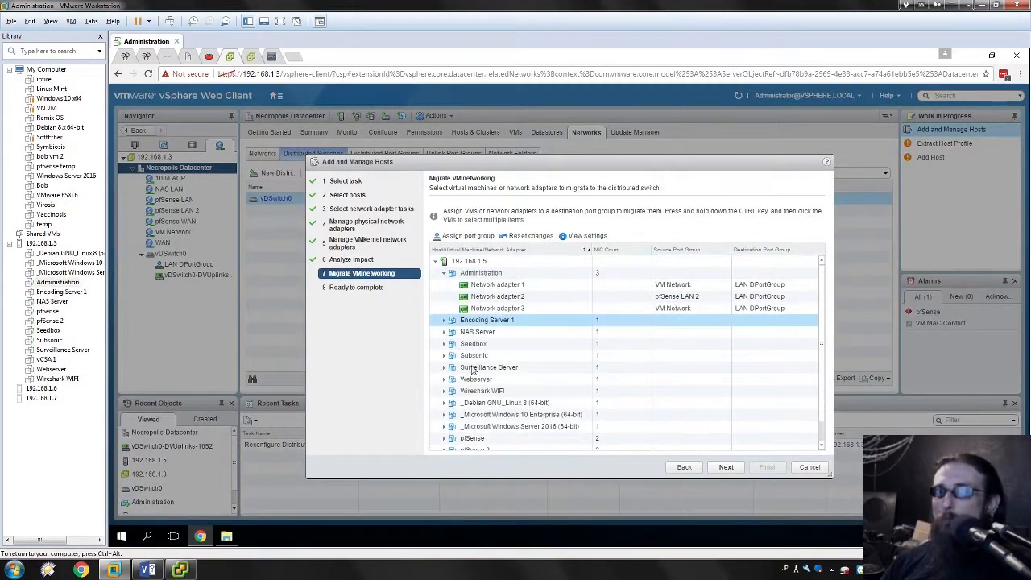
click(444, 320)
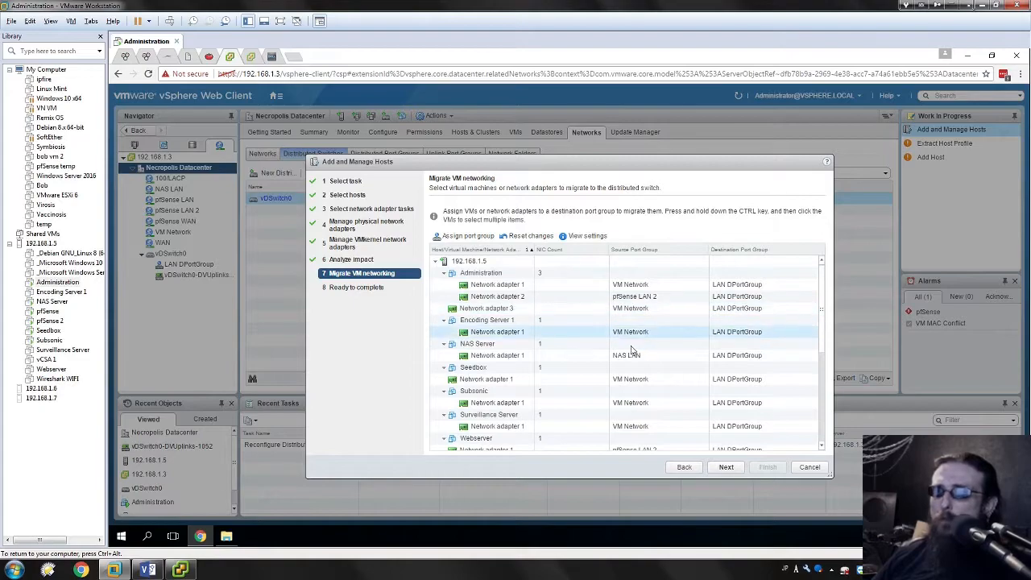
Review the source and destination port groups of the virtual machine adapters, especially those of pfSense, pfSense 2 and Administration.
scroll(759, 404, down, 5)
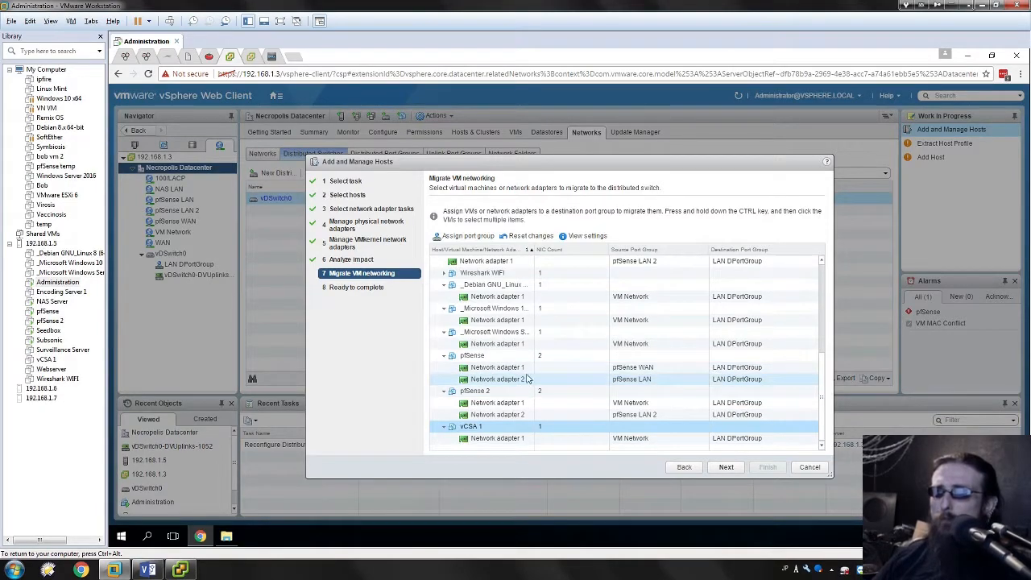
click(527, 380)
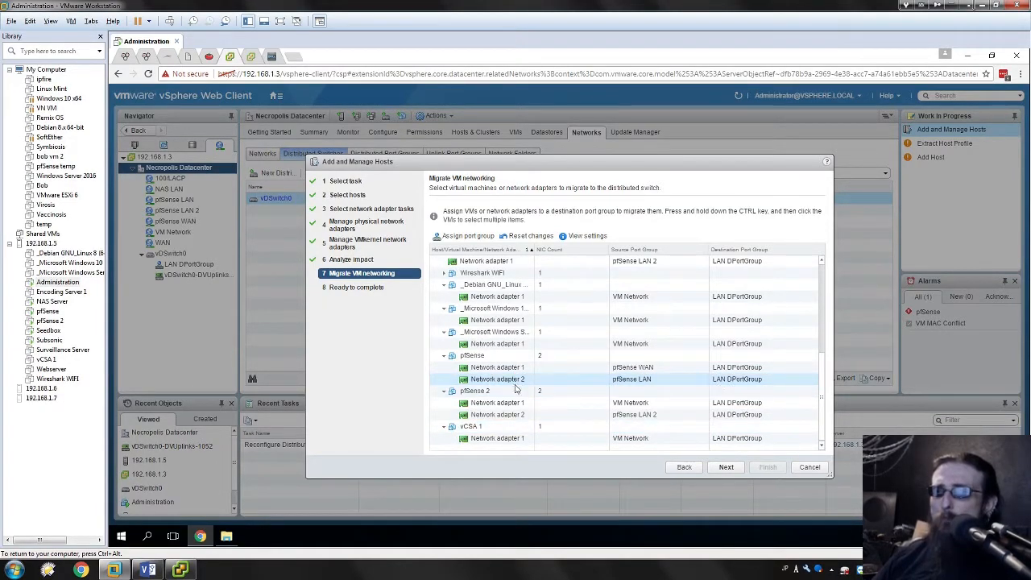
ctrl+click(594, 370)
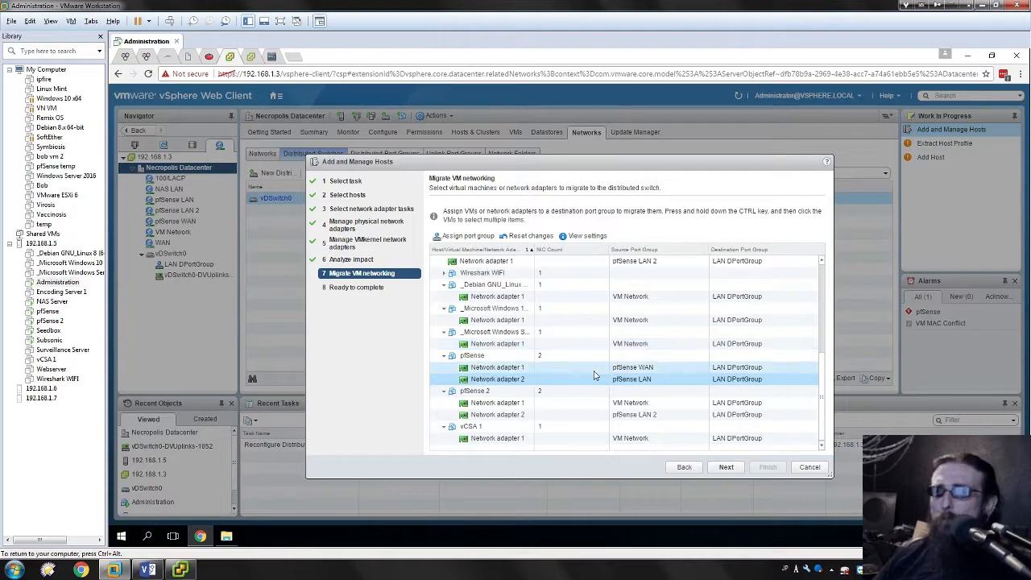
click(507, 415)
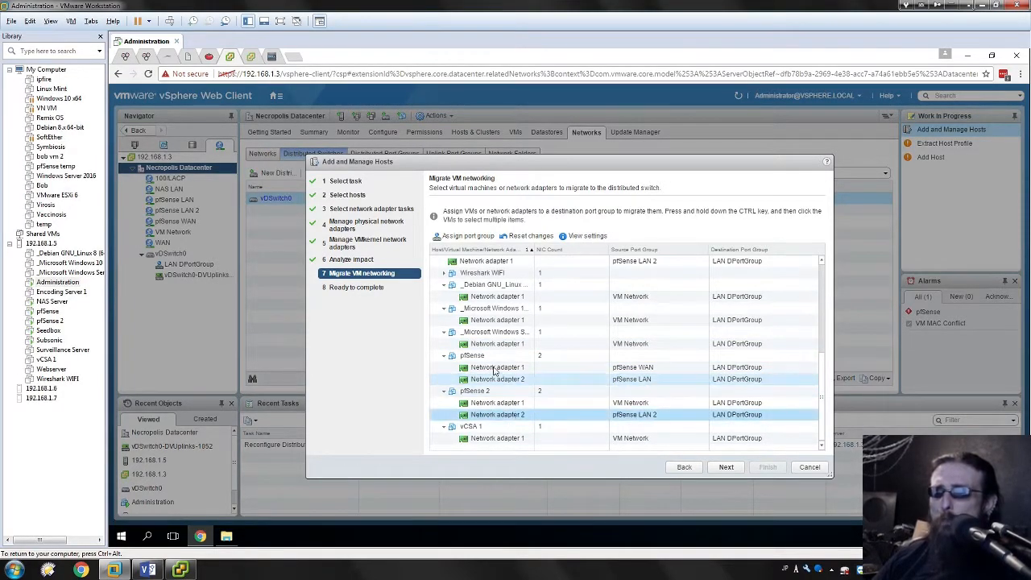
scroll(499, 396, up, 5)
click(495, 392)
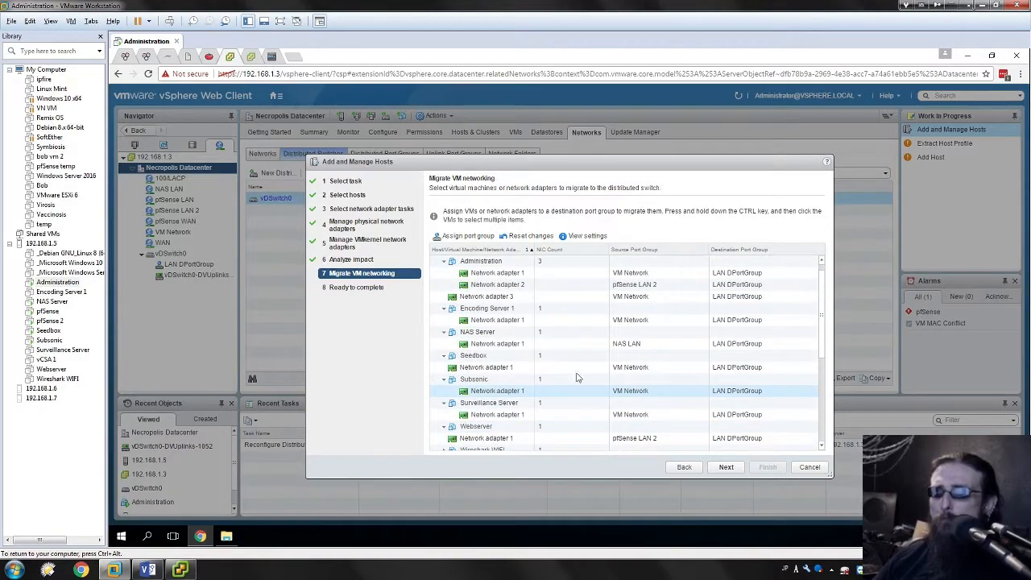
scroll(577, 387, up, 1)
click(546, 298)
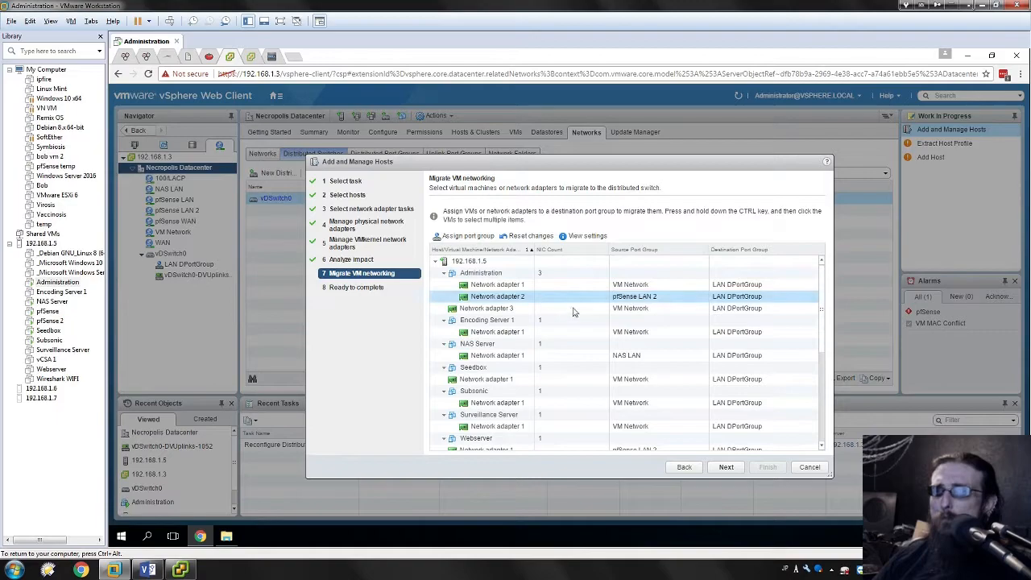
scroll(629, 379, down, 5)
Continue to the summary, check the physical, VMkernel and virtual machine adapter updates, and finish adding the host to vDSwitch0.
click(739, 475)
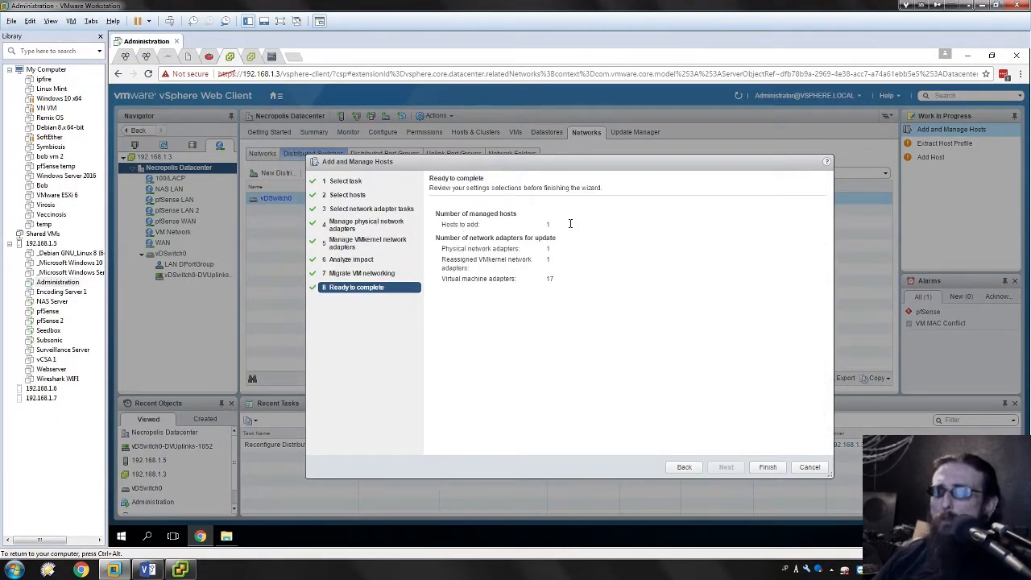
drag(442, 248, 555, 255)
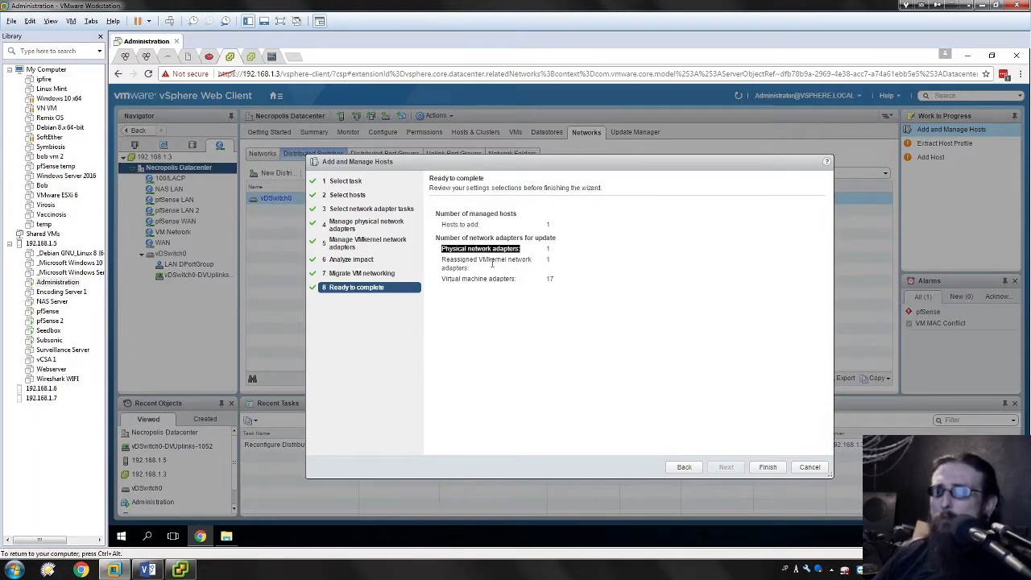
drag(470, 270, 439, 253)
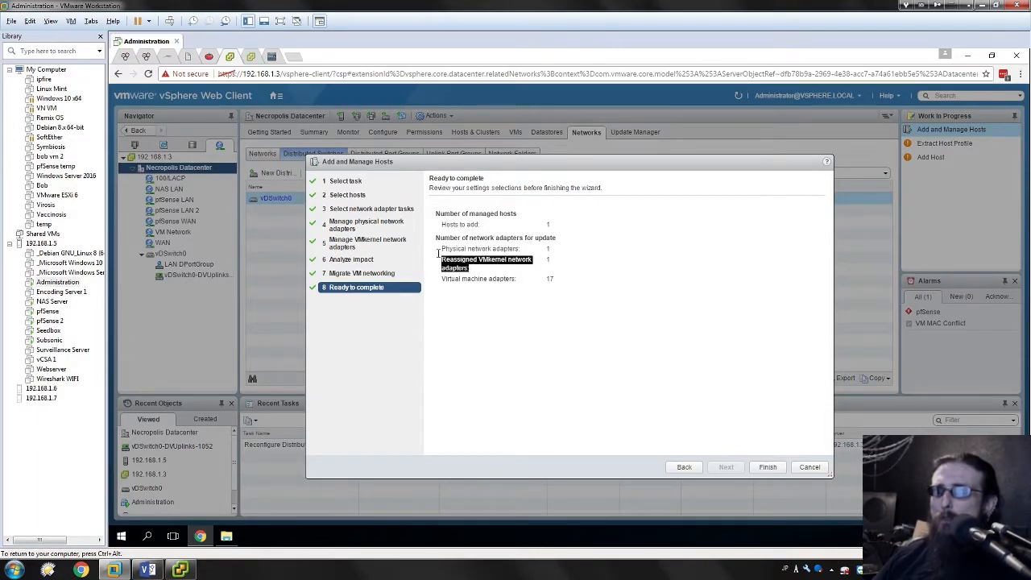
click(472, 269)
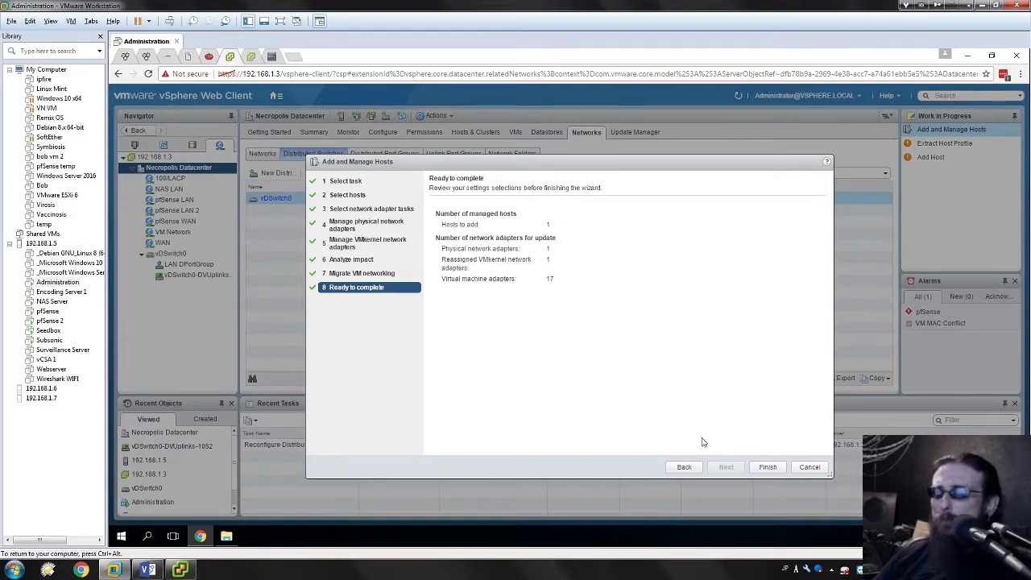
click(768, 468)
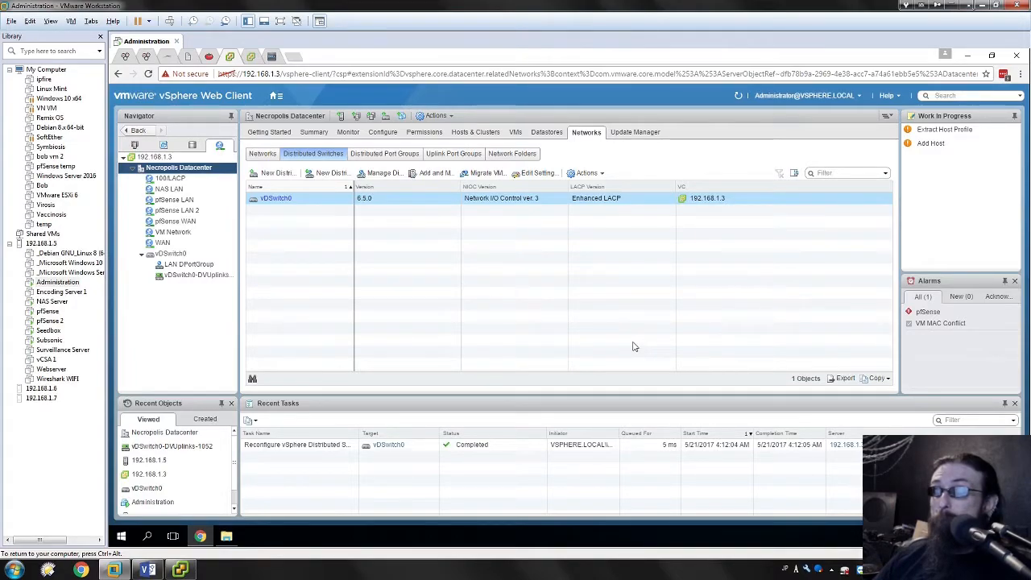
click(517, 449)
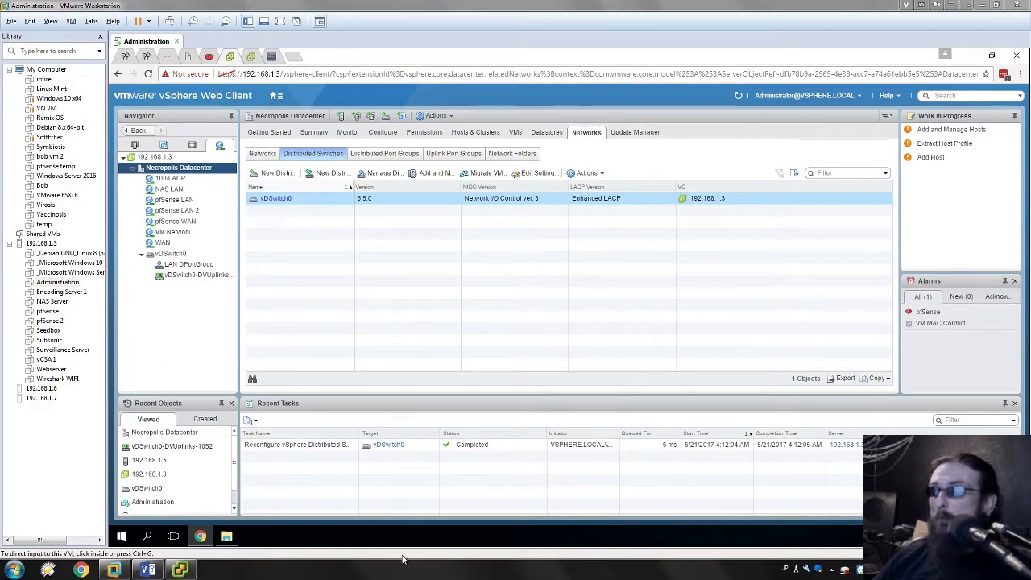
Open a Windows command prompt on the local computer and start a continuous ping to google.com.
key(super)
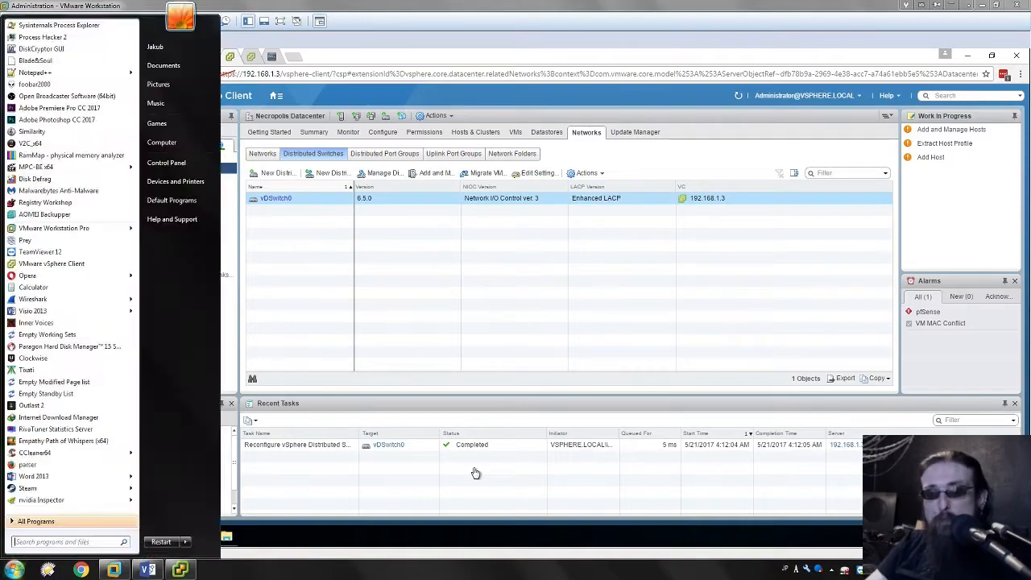
text(cmd)
key(Return)
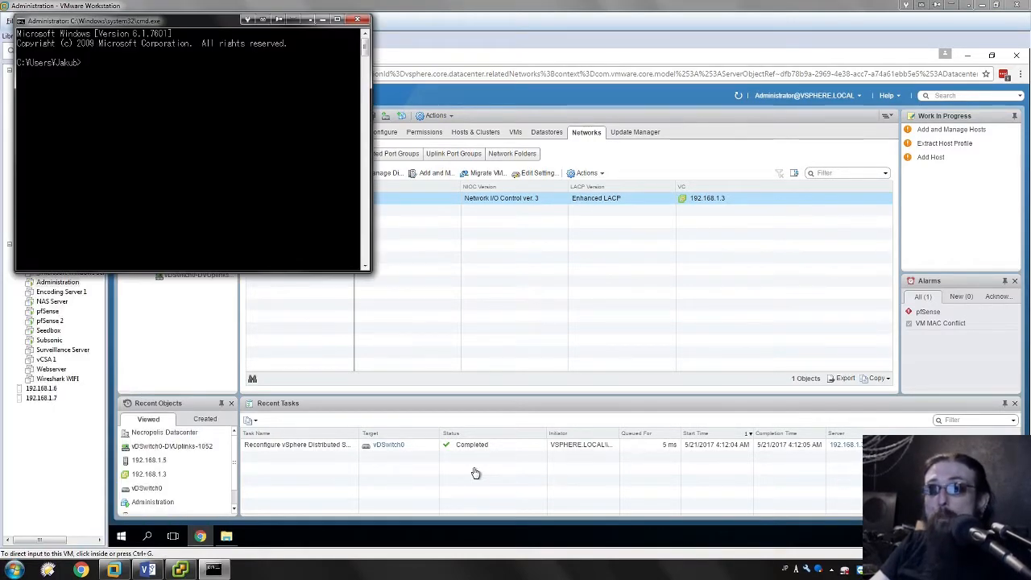
text(ping )
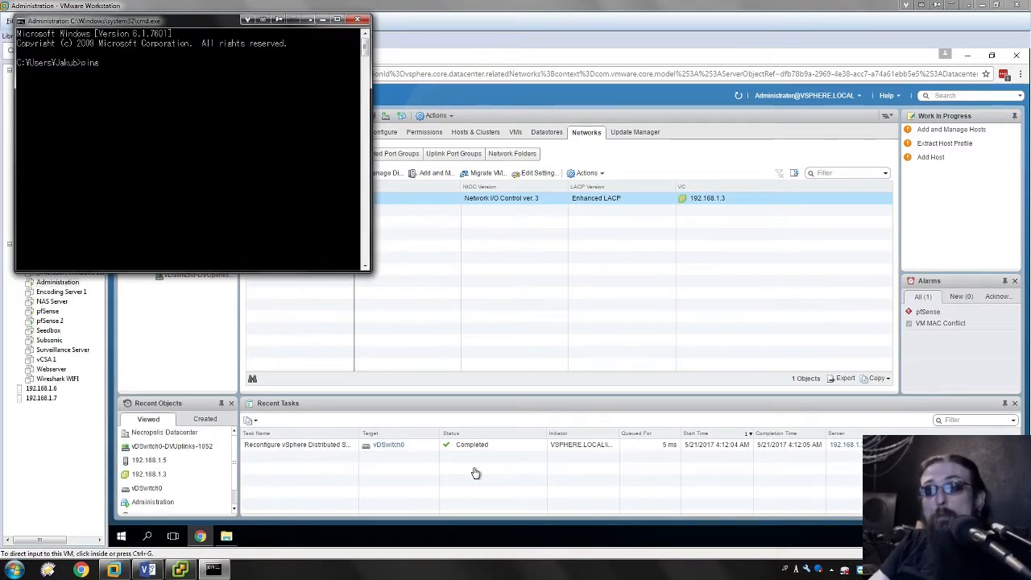
text(-t google.com)
key(Return)
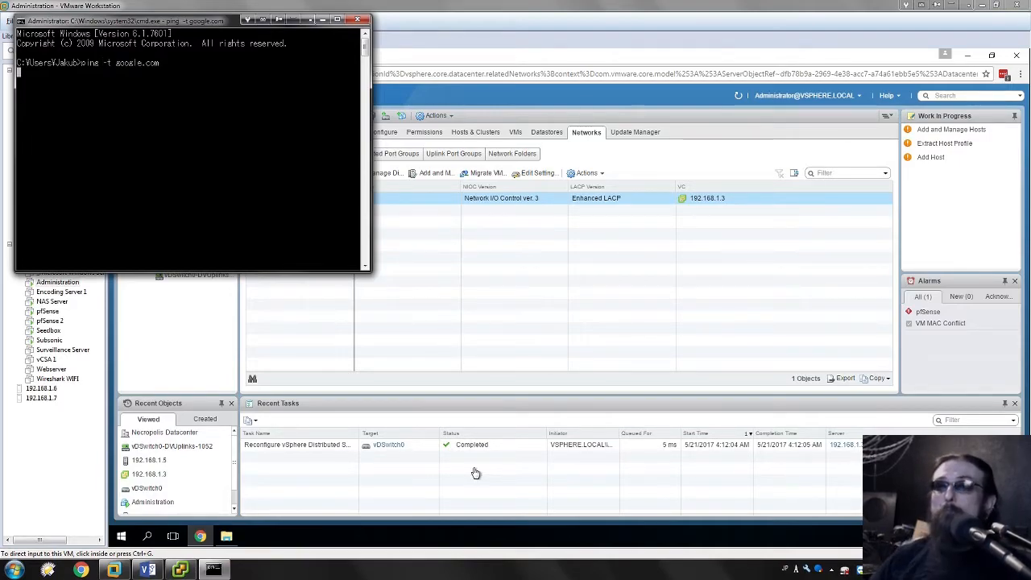
Switch back to VMware Workstation, open the settings of the pfSense virtual machine on host 192.168.1.5, and examine network adapter 1's network options and details.
click(449, 272)
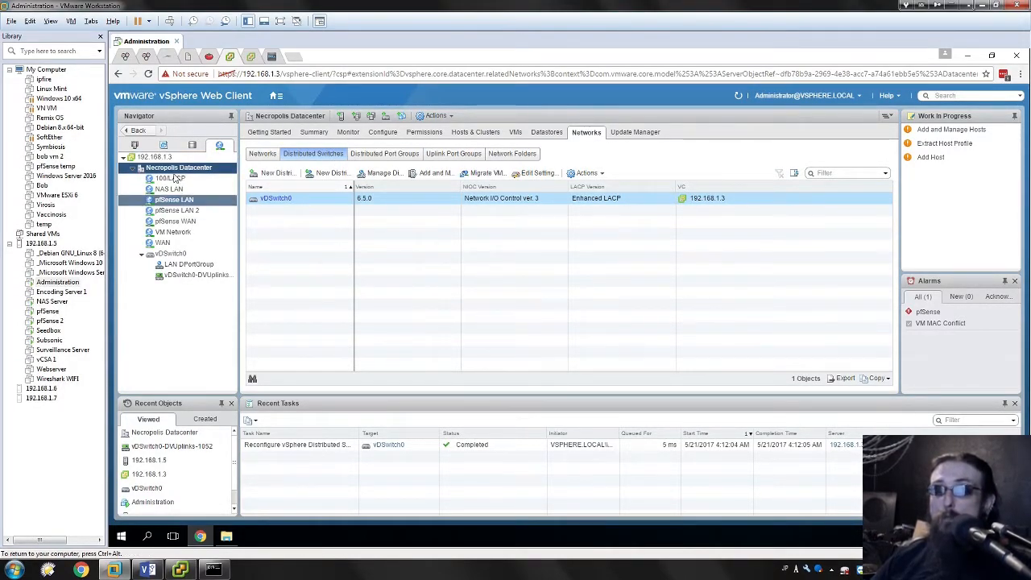
click(134, 145)
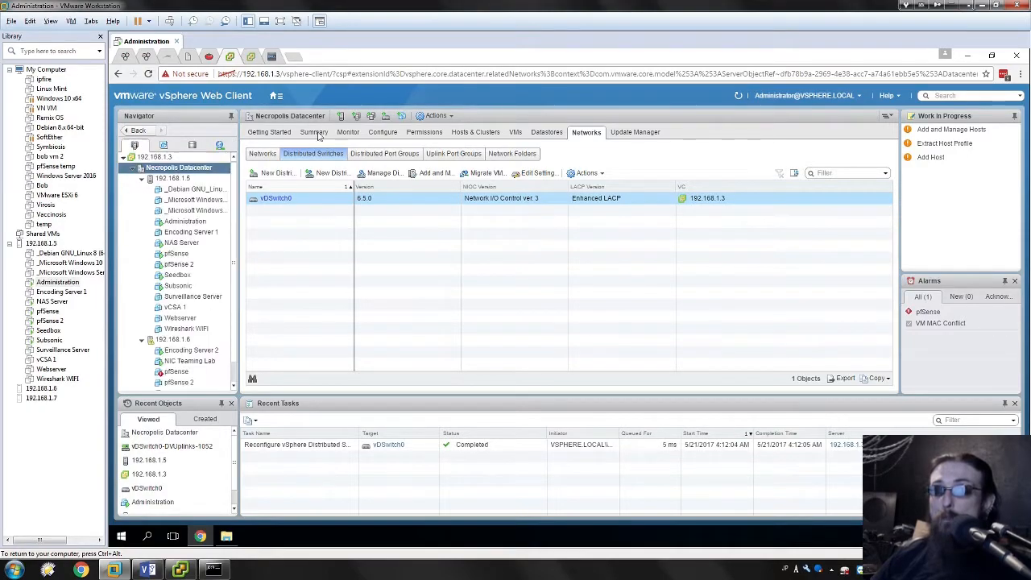
click(524, 277)
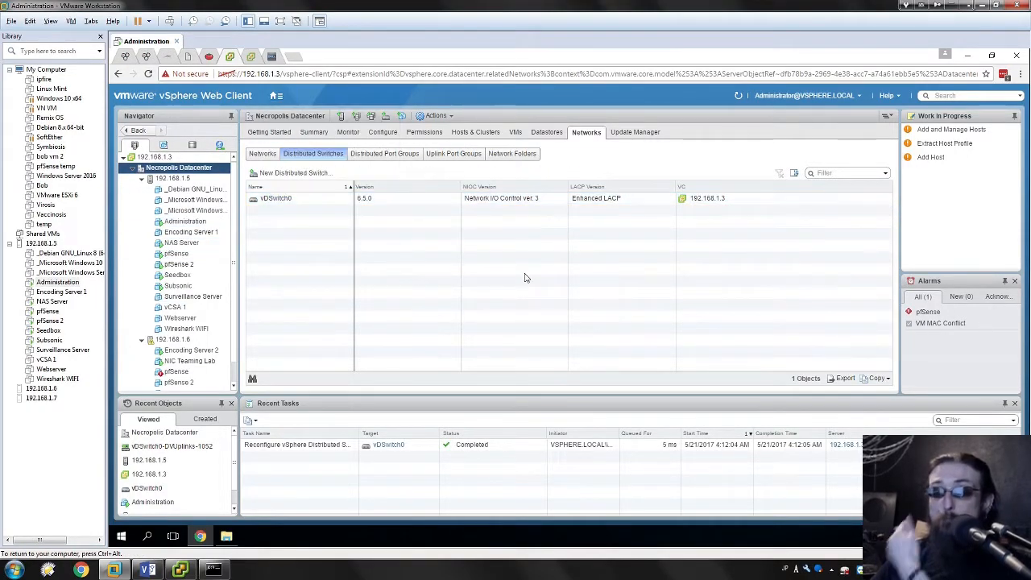
right_click(186, 255)
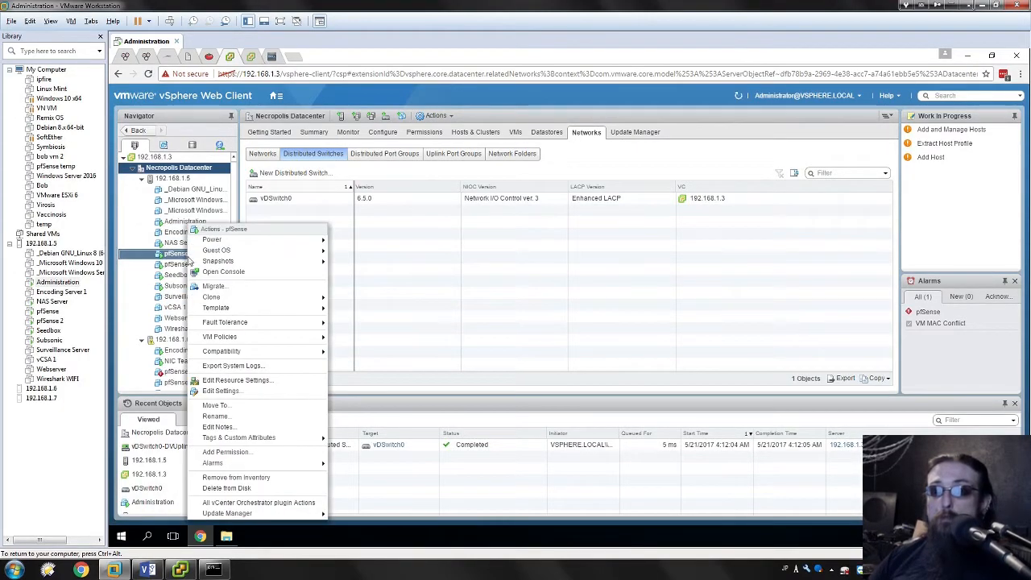
click(239, 393)
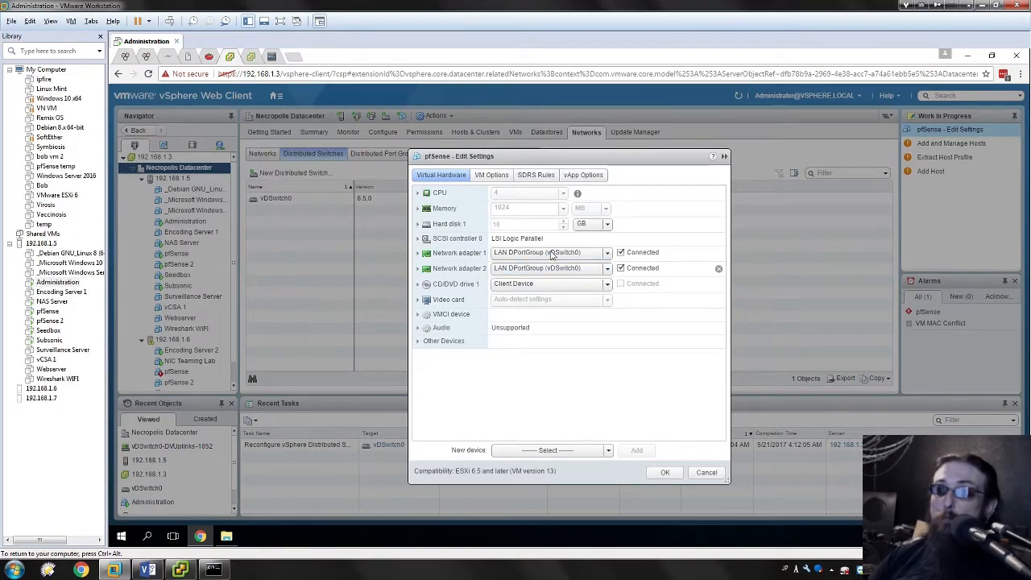
click(609, 253)
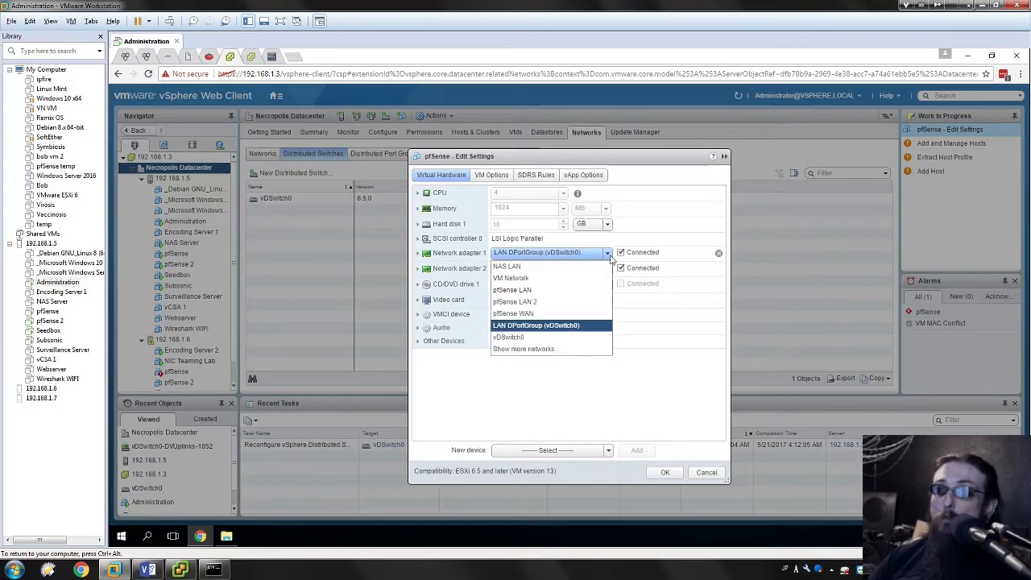
click(610, 256)
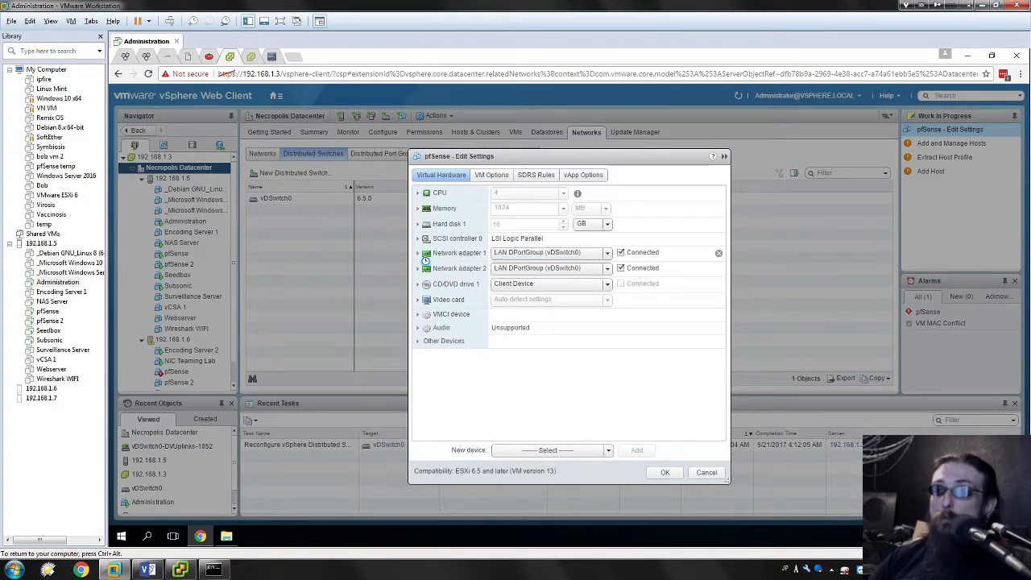
click(420, 254)
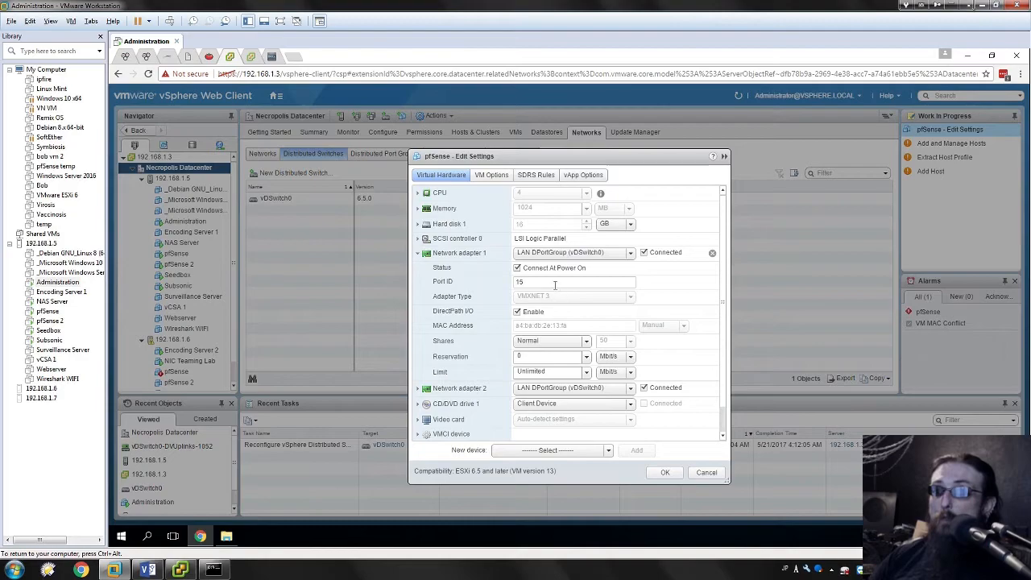
click(418, 254)
Connect pfSense's network adapter 2 to the pfSense LAN network, apply the settings, and check the running ping.
click(564, 268)
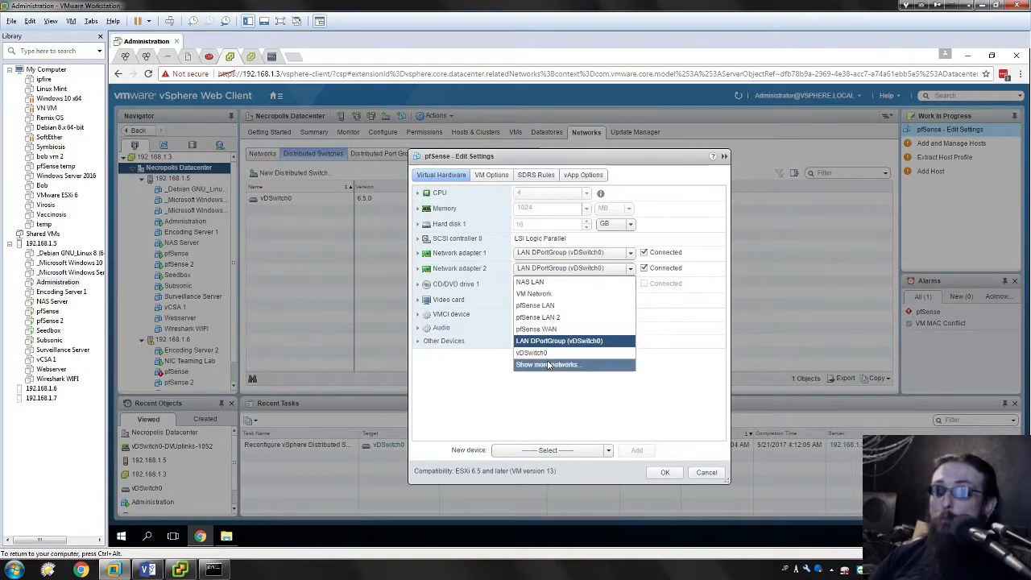
click(535, 305)
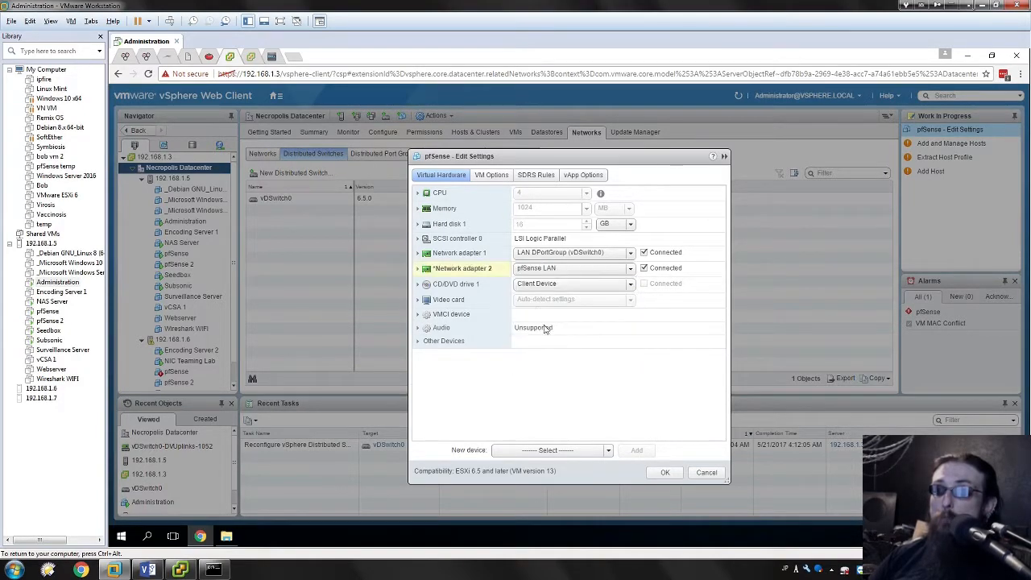
click(651, 475)
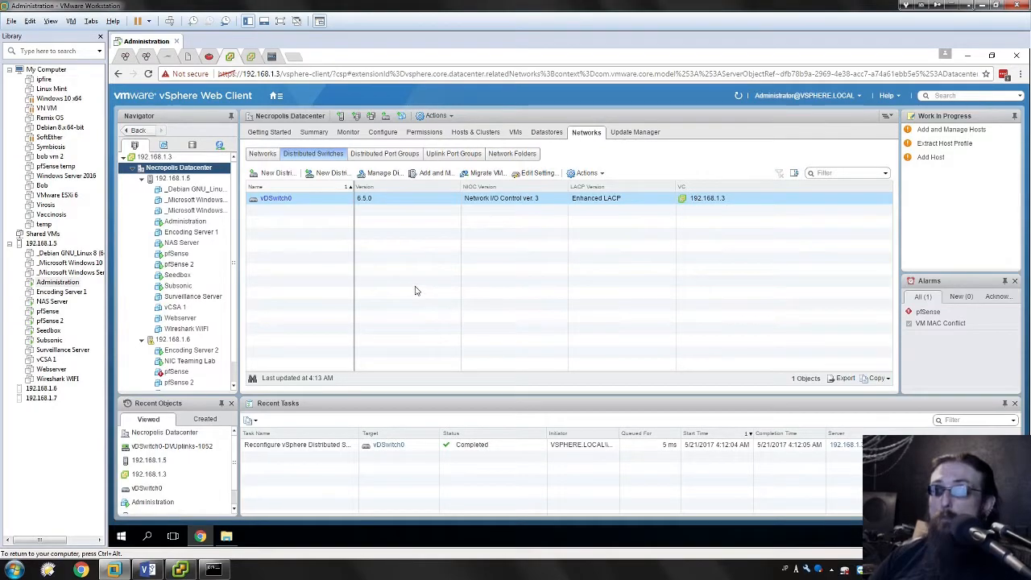
click(212, 569)
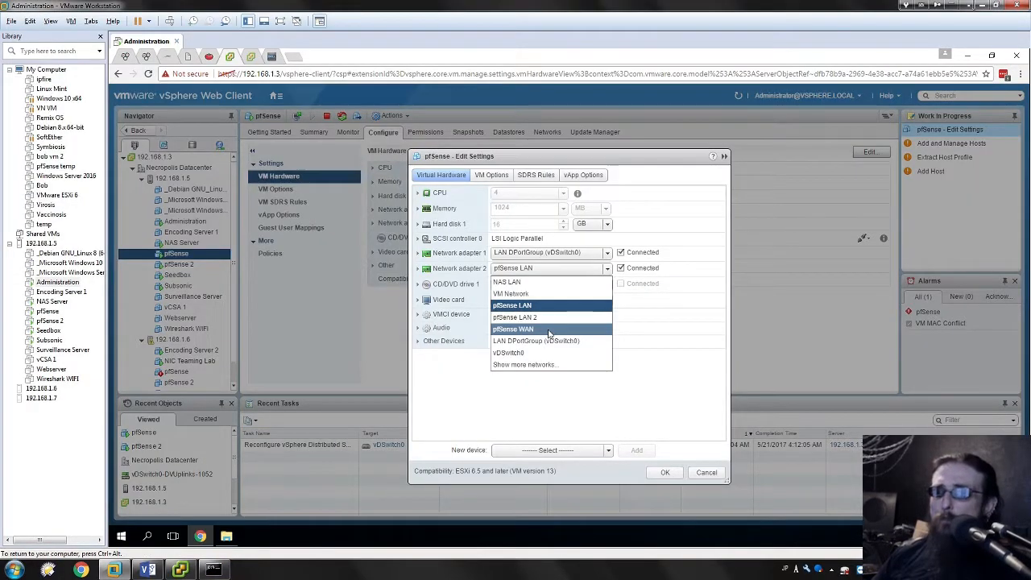
Connect pfSense's network adapter 1 to pfSense WAN and adapter 2 to LAN DPortGroup (vDSwitch0), and apply the settings.
click(547, 328)
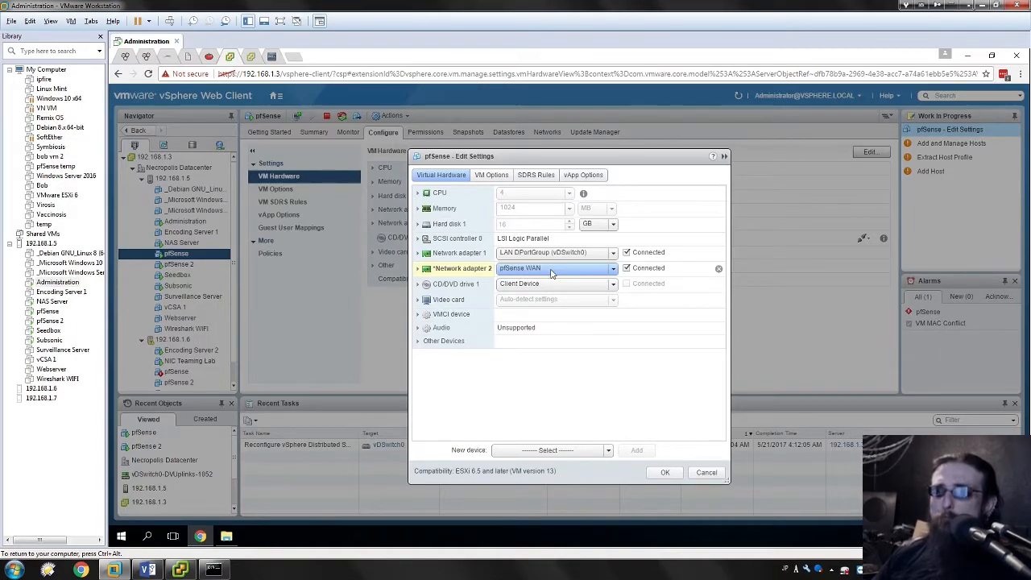
click(552, 272)
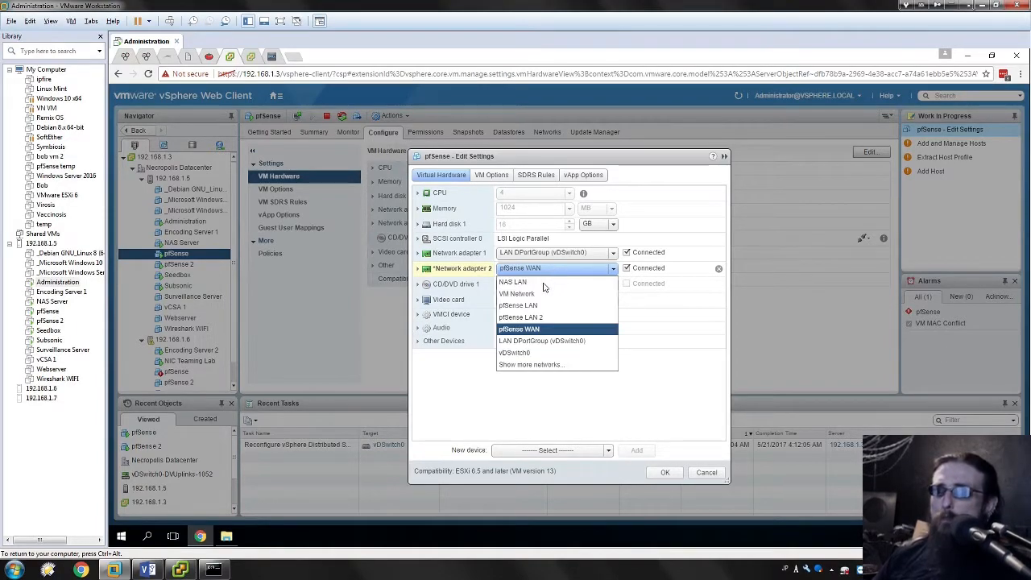
click(554, 344)
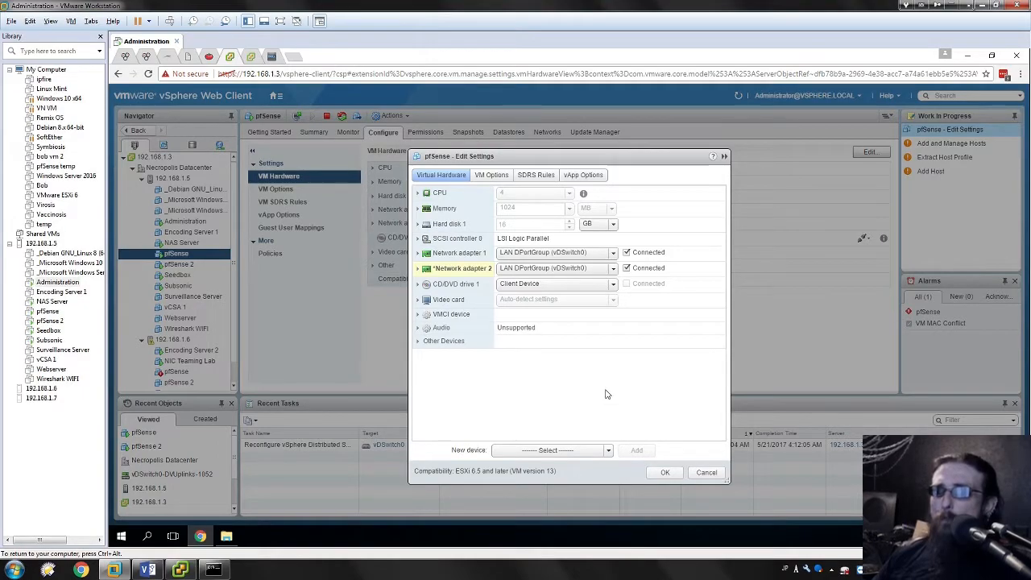
click(581, 254)
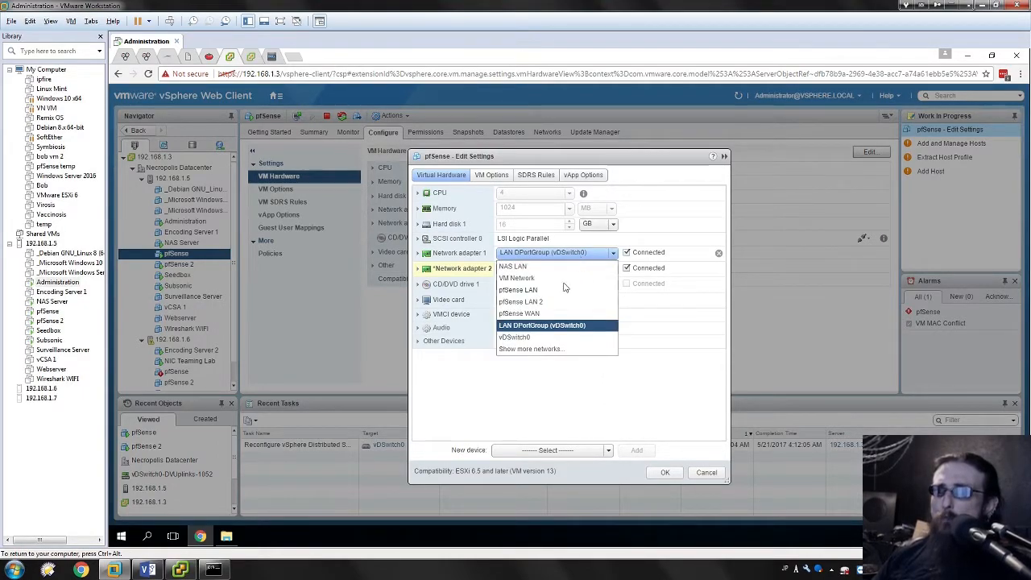
click(550, 314)
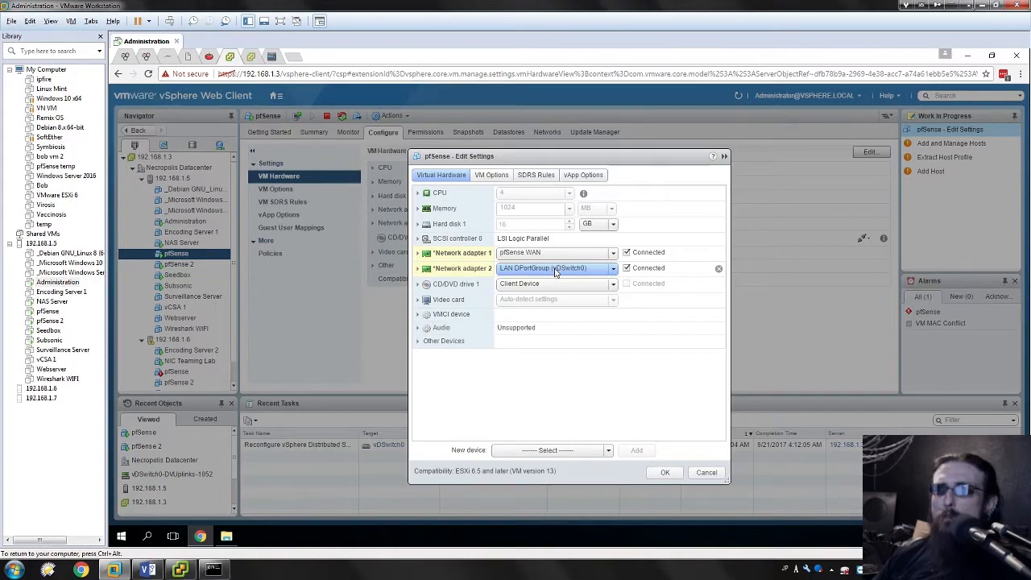
click(665, 473)
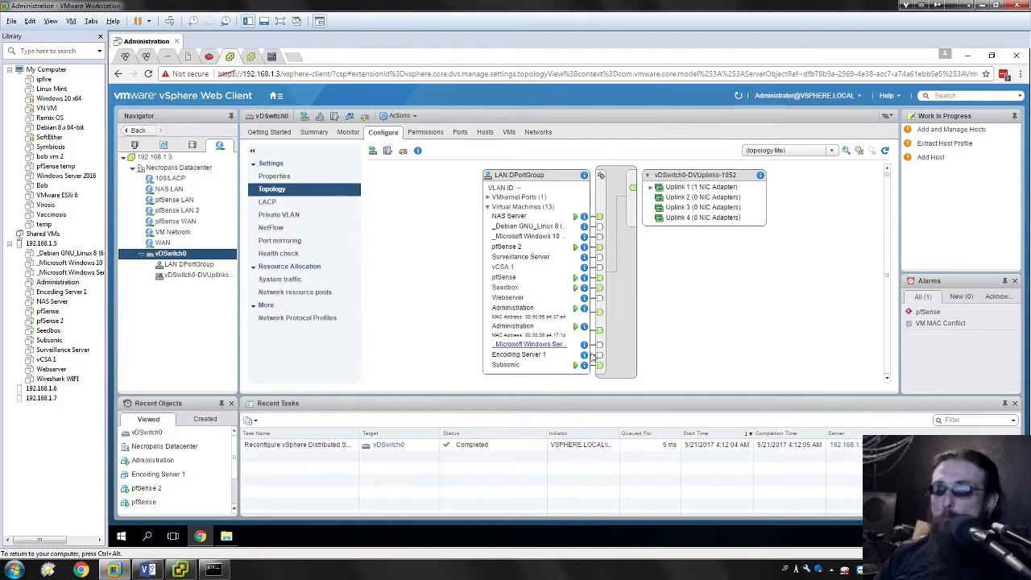
Look over vDSwitch0's monitoring and configuration pages, and start adding and managing hosts for vDSwitch0 from the datacenter's distributed switches.
click(339, 133)
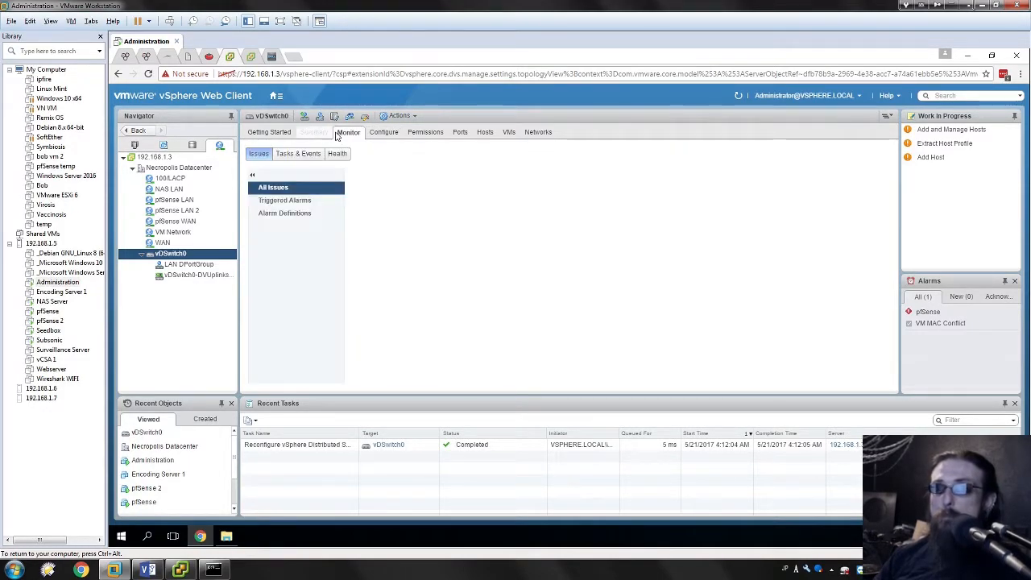
click(383, 132)
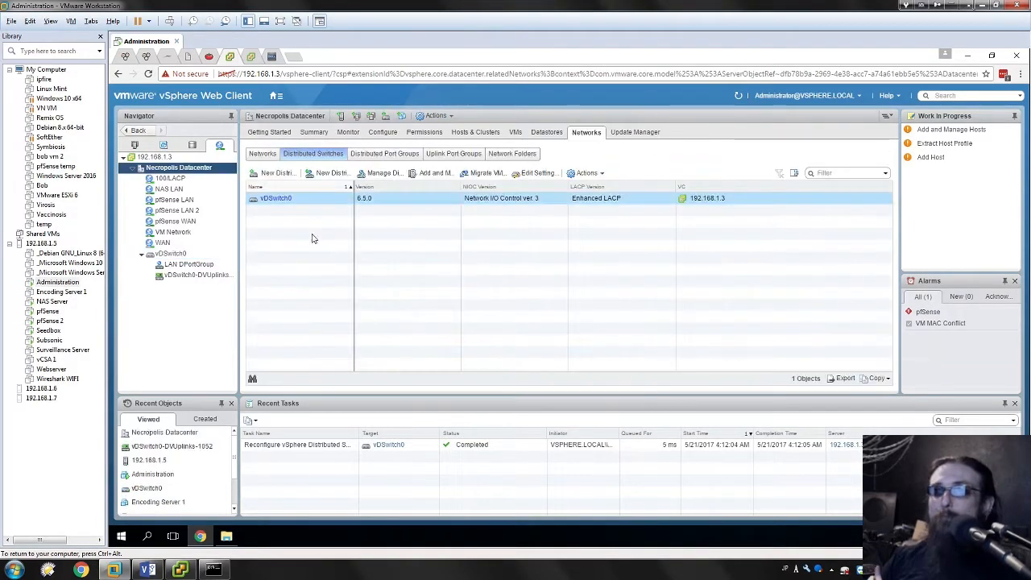
click(277, 204)
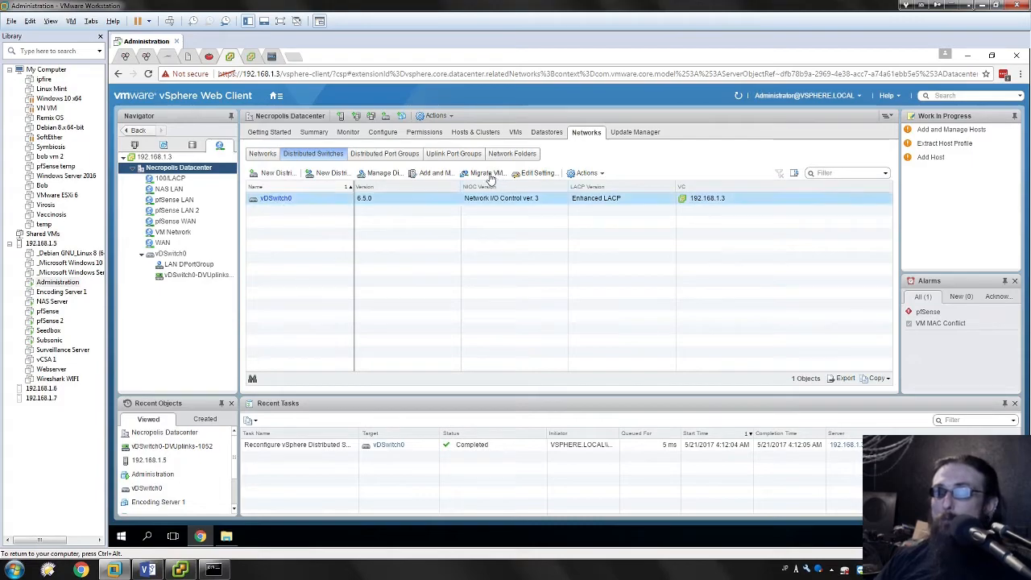
click(424, 176)
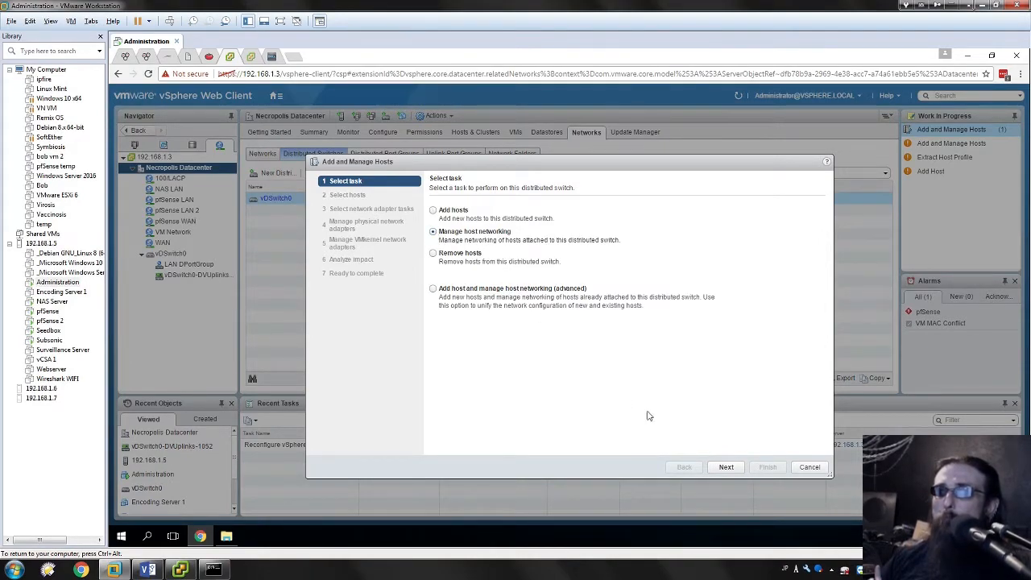
Choose to manage networking of attached host 192.168.1.5 and include virtual machine networking migration alongside the physical and VMkernel adapters.
click(725, 467)
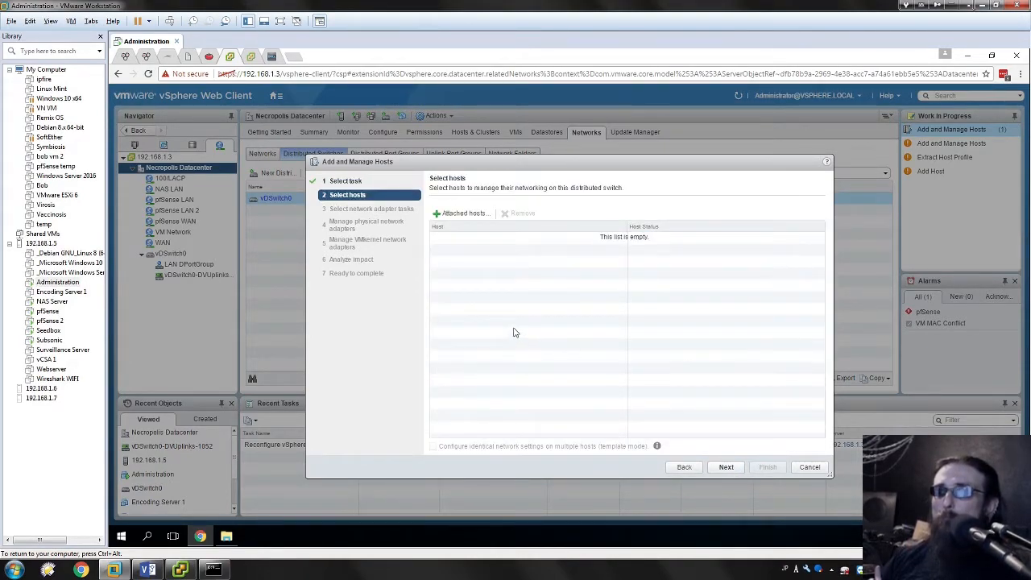
click(441, 215)
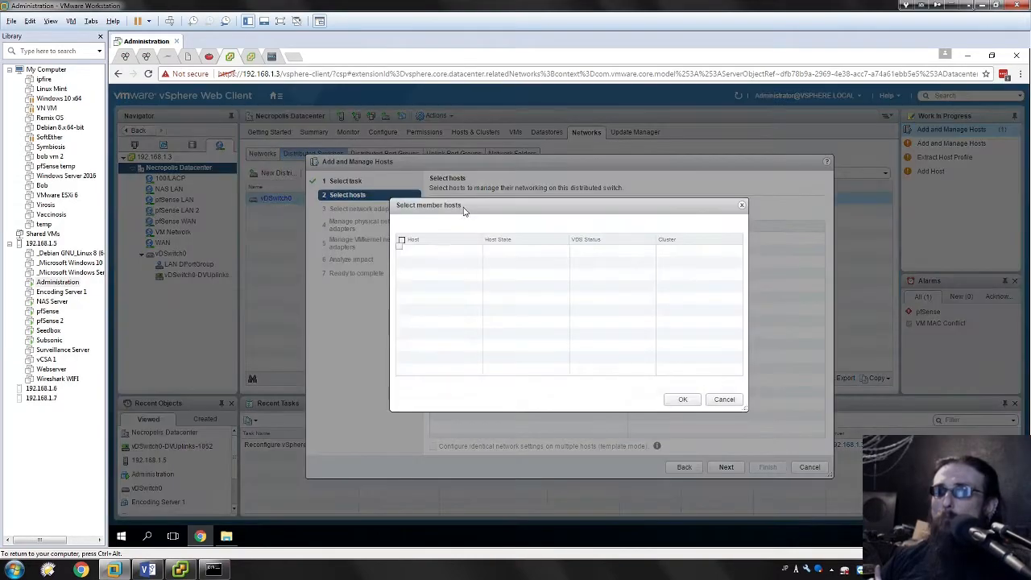
click(401, 251)
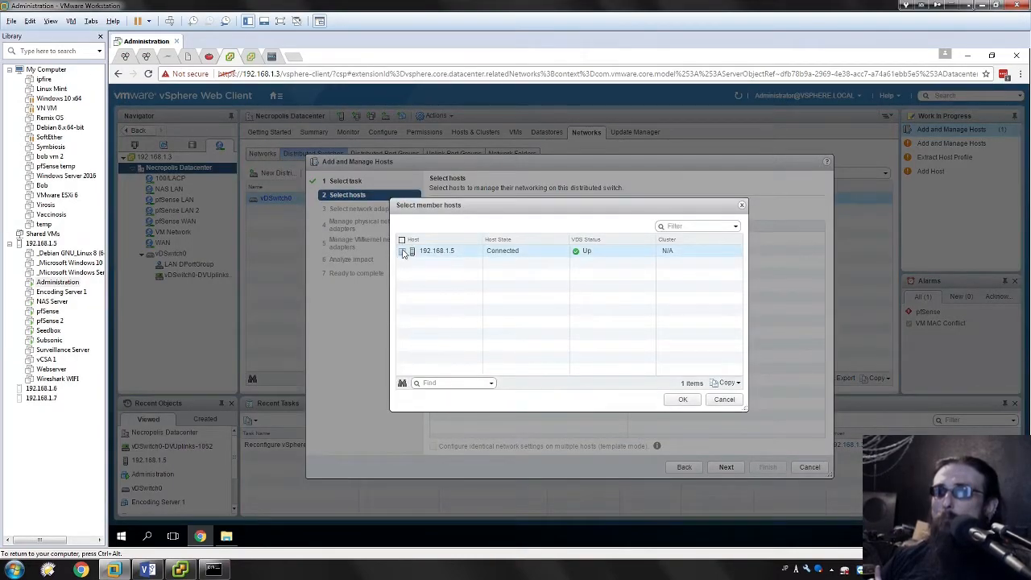
click(683, 398)
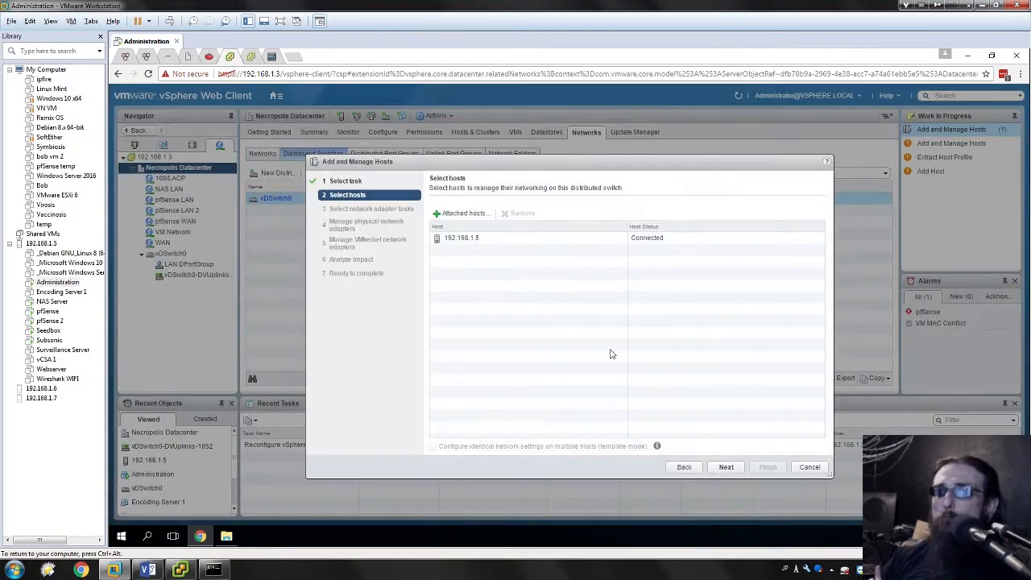
click(724, 472)
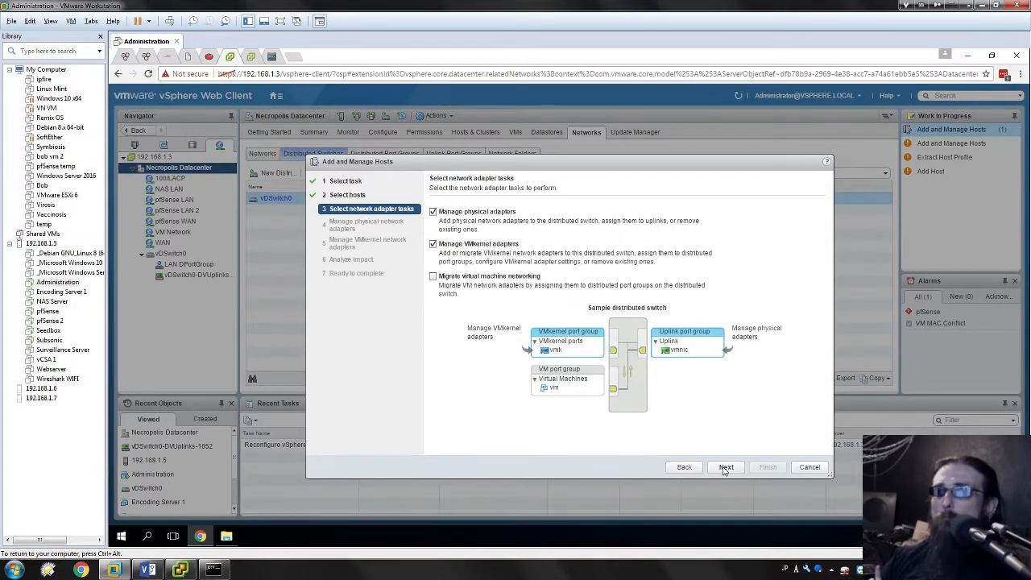
click(435, 278)
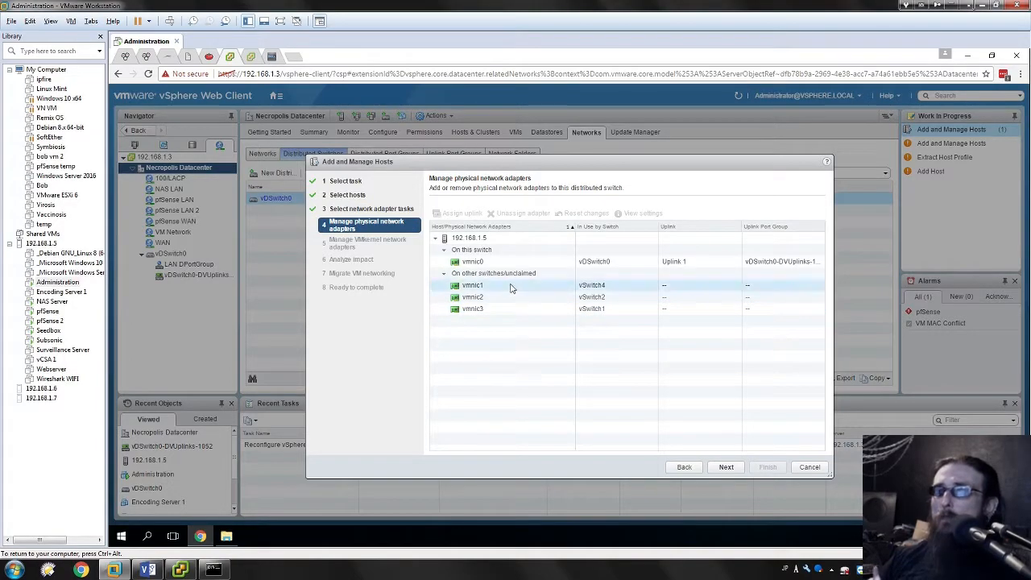
Assign physical adapter vmnic1 to Uplink 2 and vmnic2 to Uplink 3 on vDSwitch0.
click(494, 288)
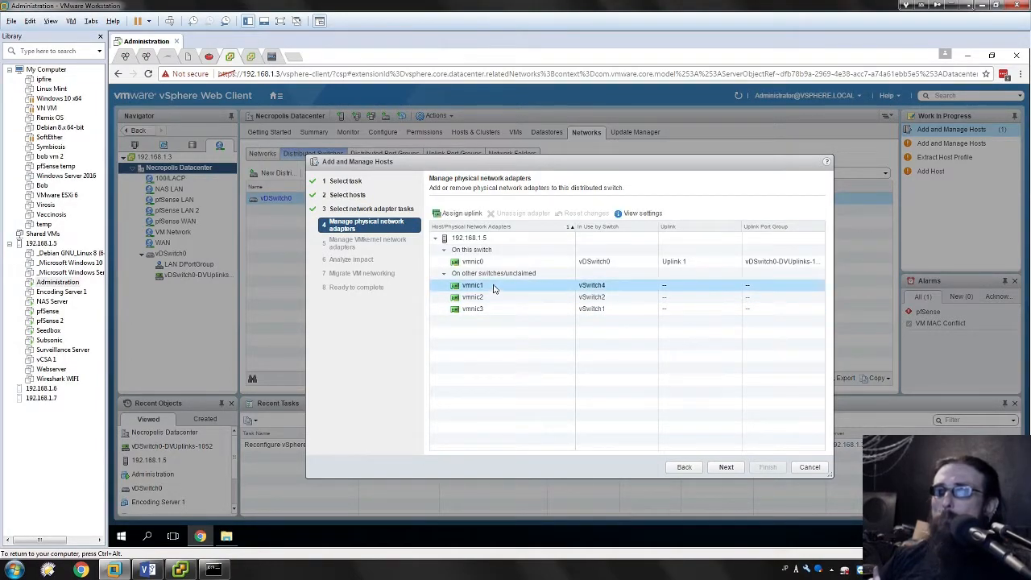
click(487, 297)
click(483, 288)
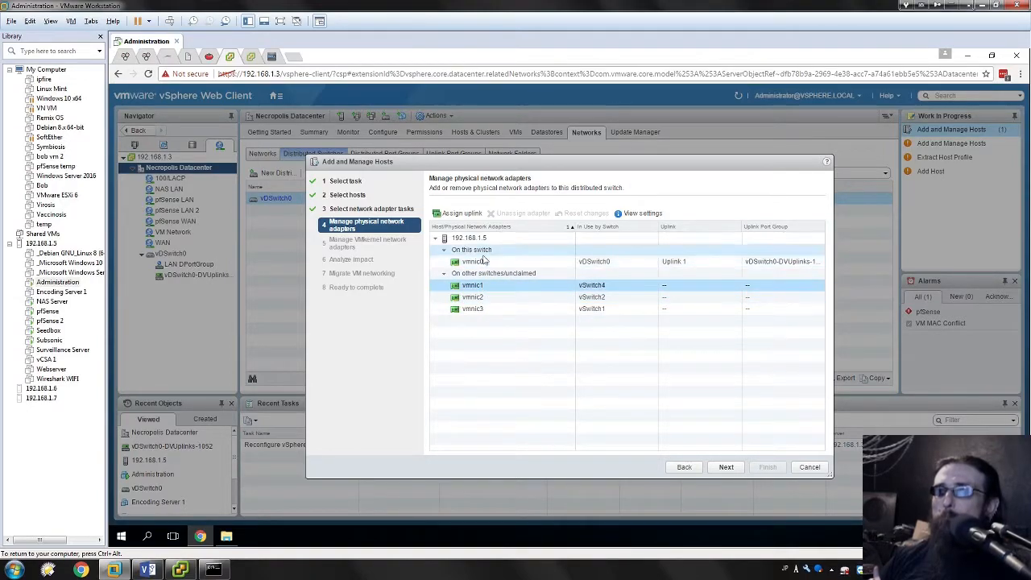
click(457, 213)
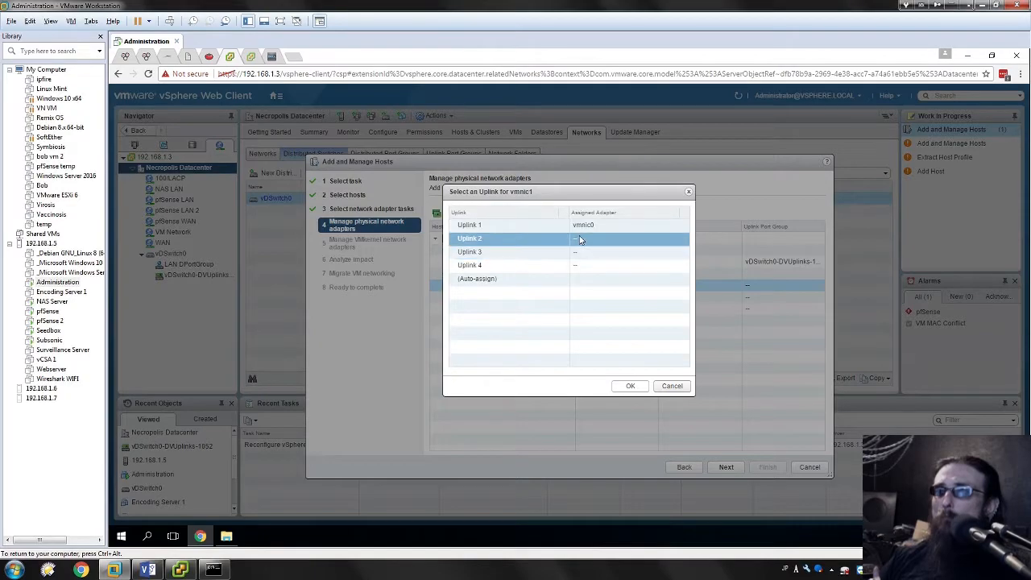
click(629, 386)
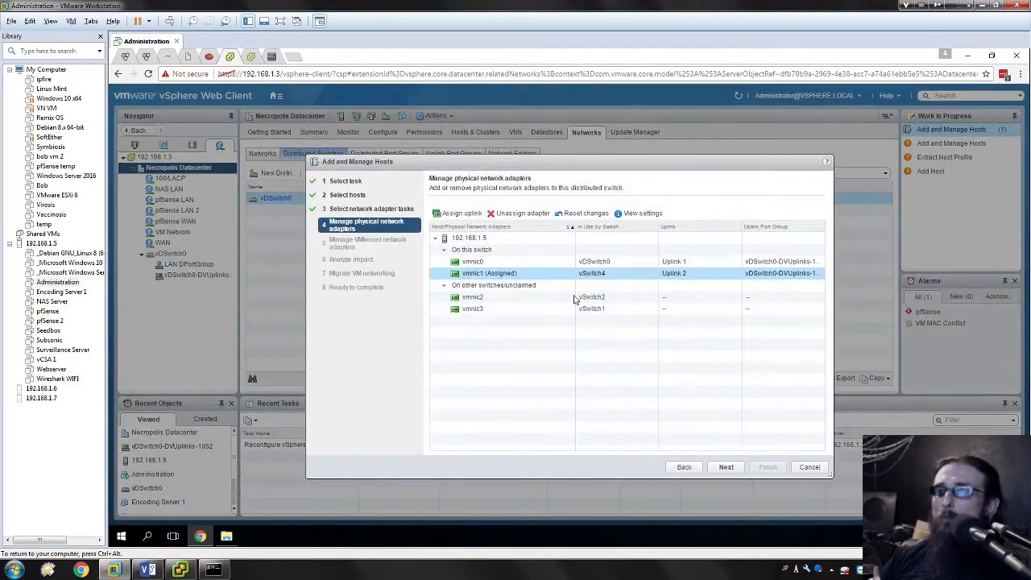
click(502, 299)
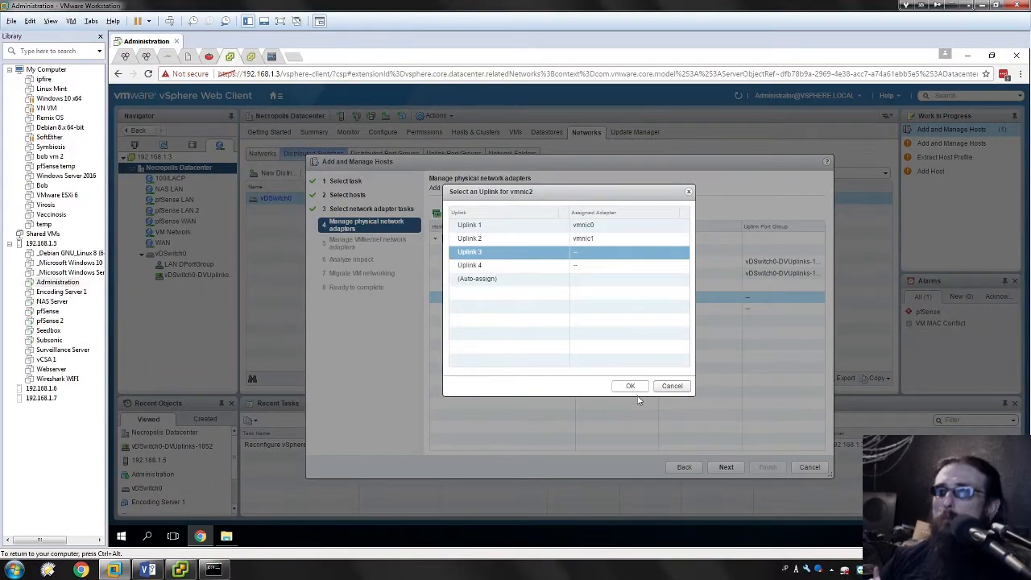
click(629, 386)
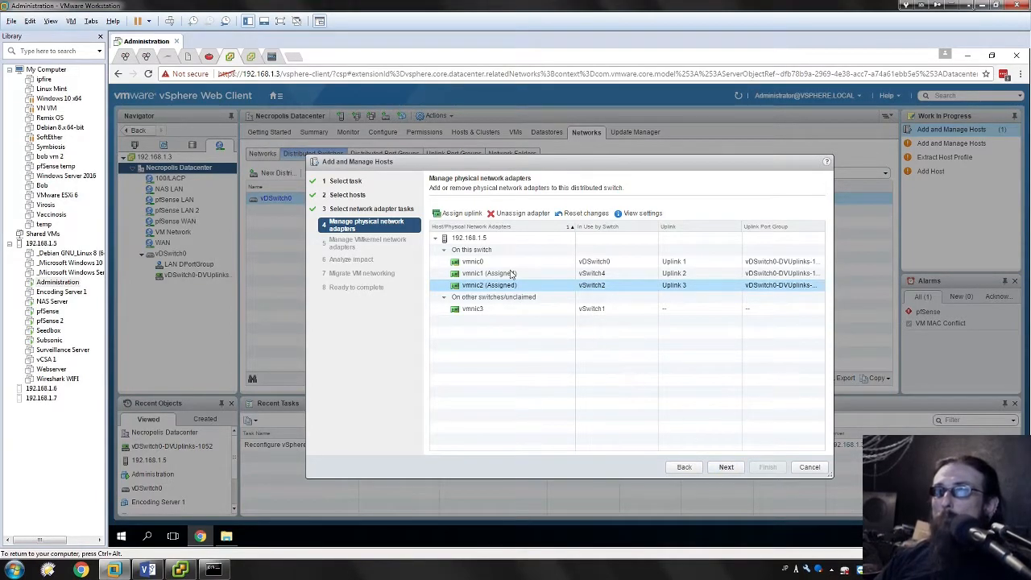
Review the VMkernel adapters and impact analysis, and check vCSA 1's network adapter in the virtual machine migration list.
click(725, 468)
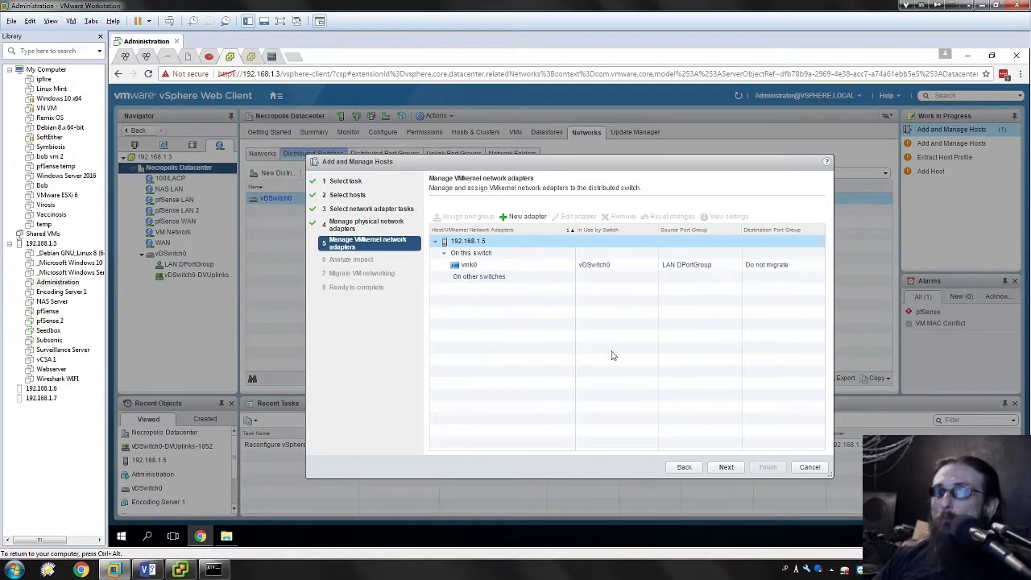
click(724, 466)
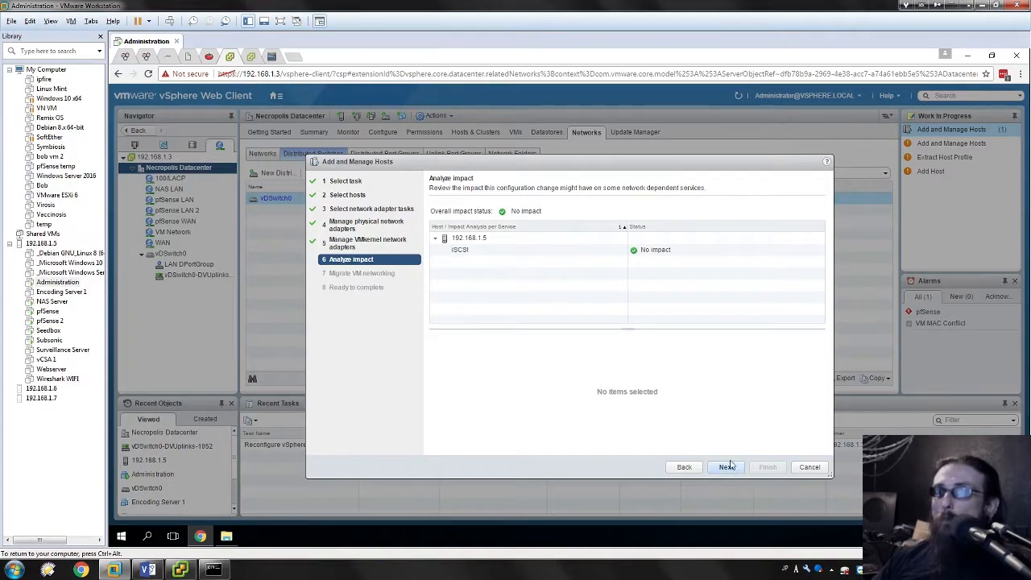
click(725, 467)
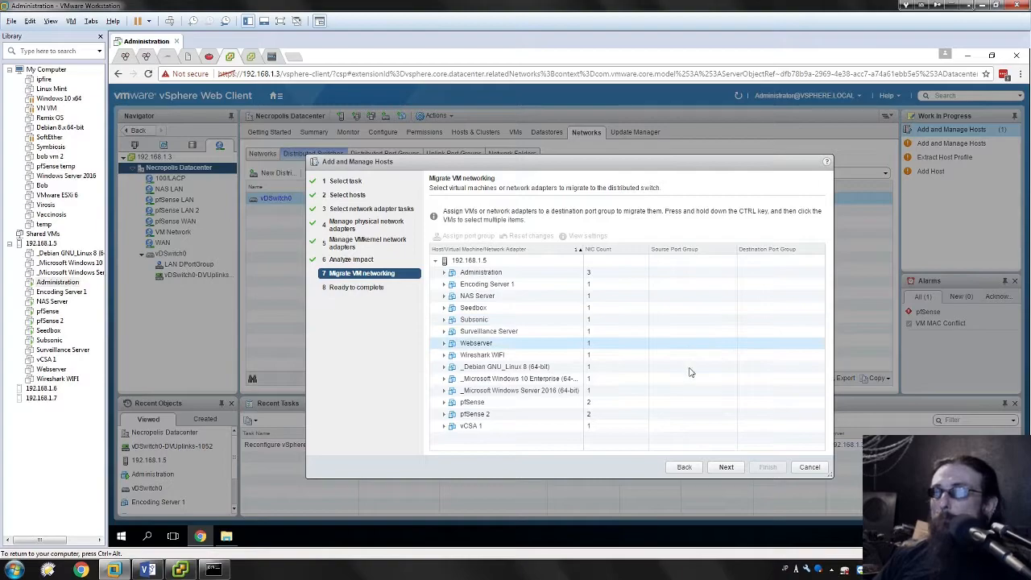
click(445, 426)
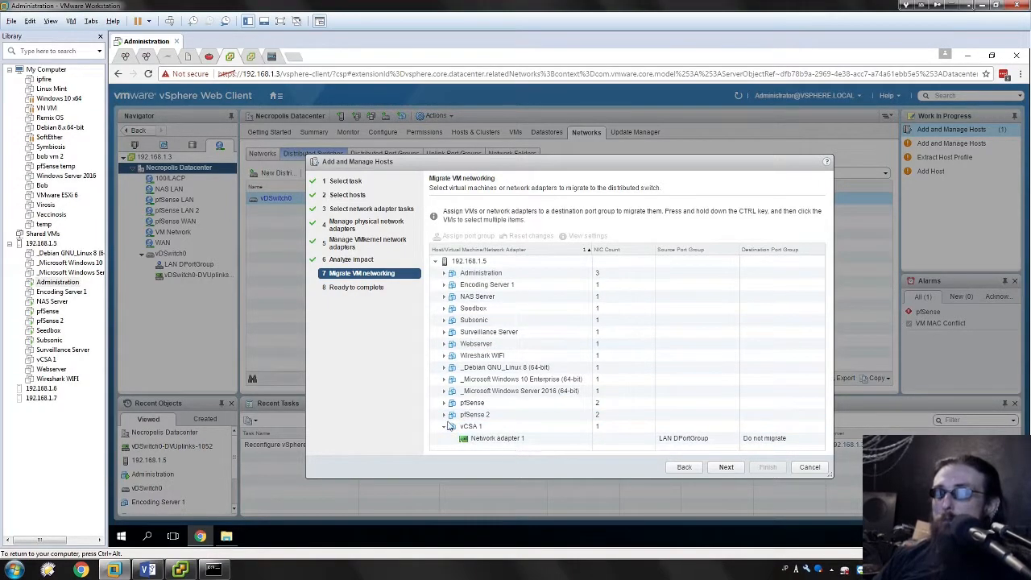
click(453, 426)
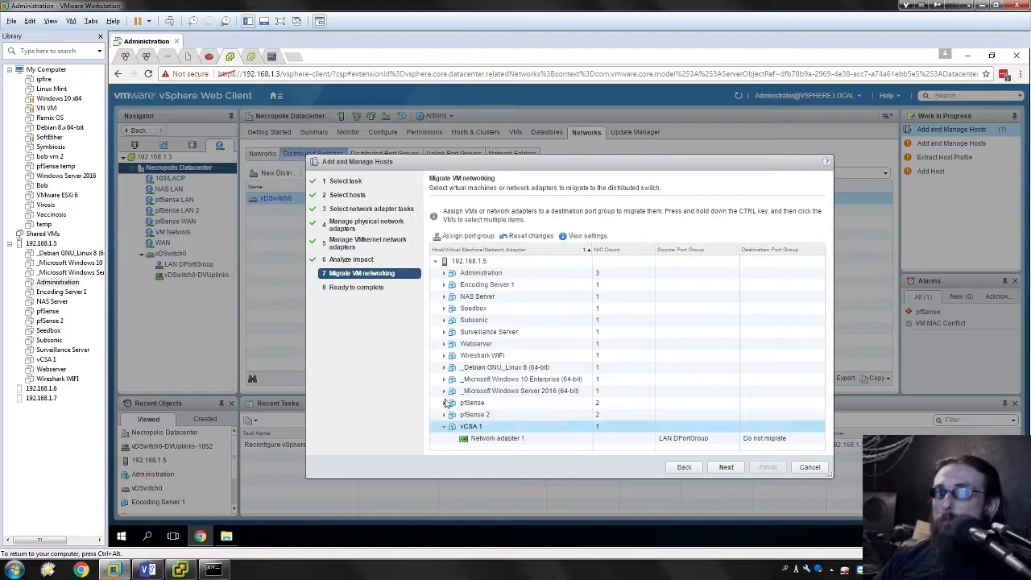
Return to the physical network adapter assignments and check which switch vmnic2 is used by.
click(683, 467)
click(684, 467)
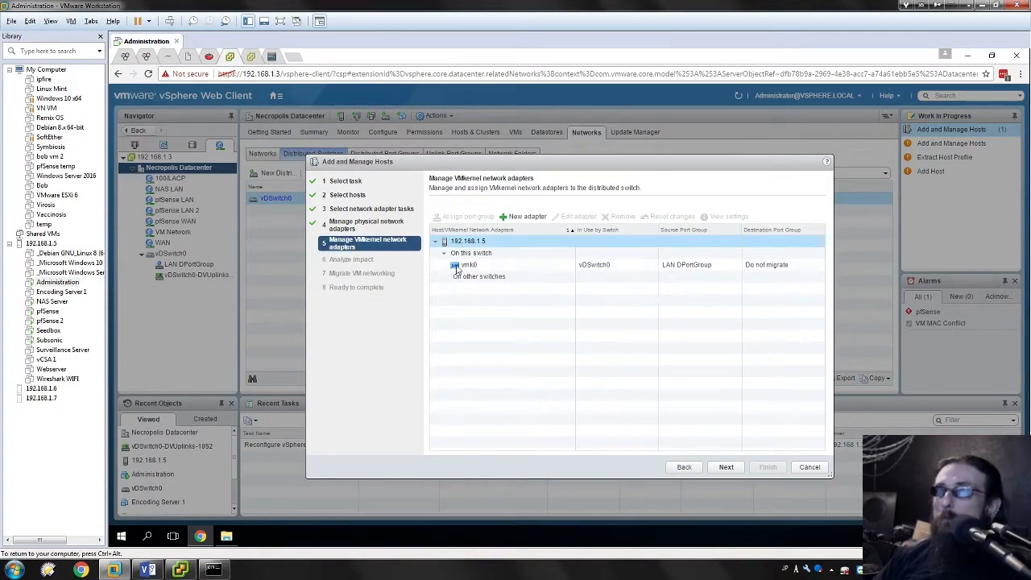
click(683, 467)
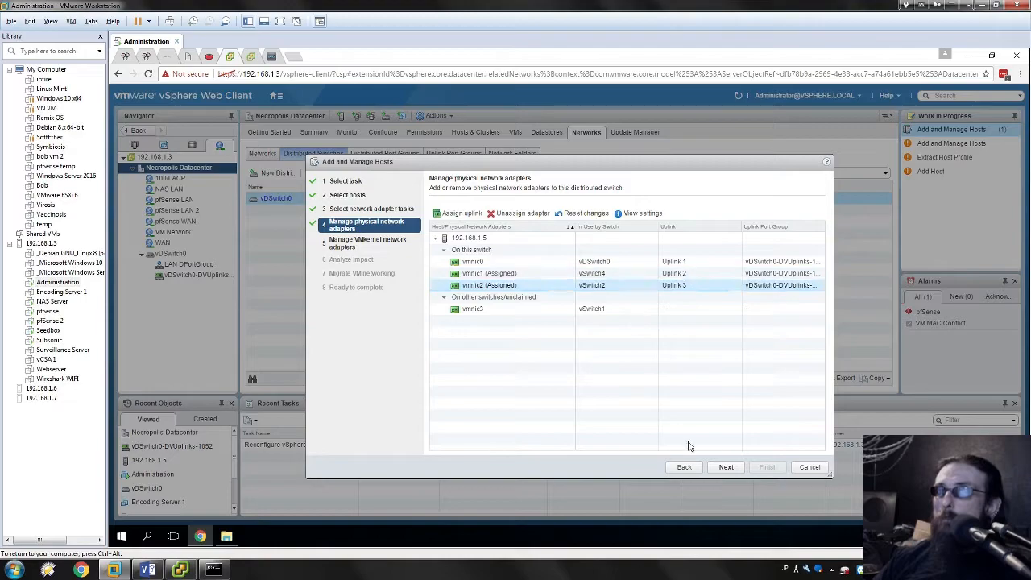
click(599, 288)
Advance to the virtual machine networking migration again and examine the Administration machine's network adapters and their source port groups.
click(725, 467)
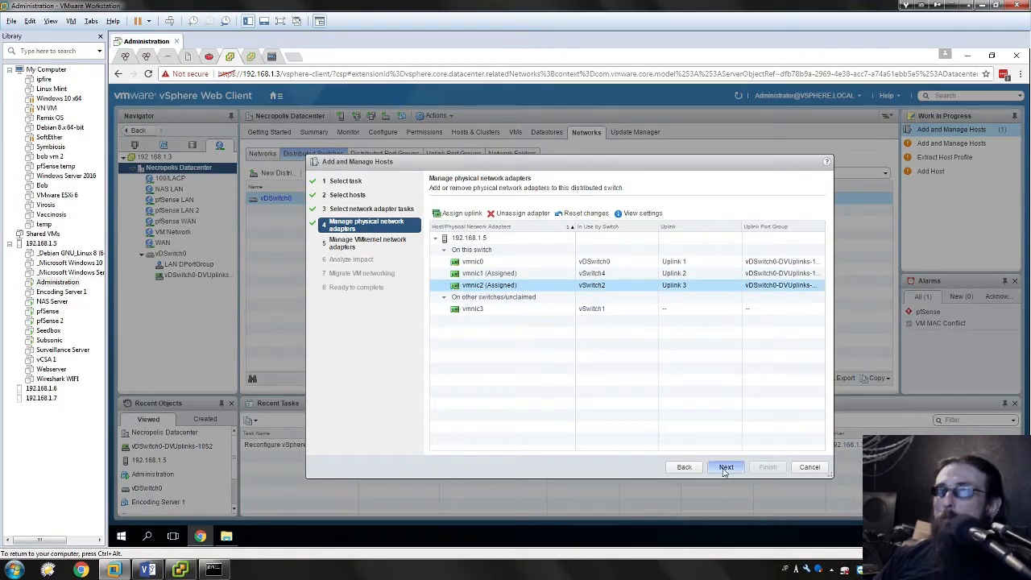
click(725, 467)
click(725, 468)
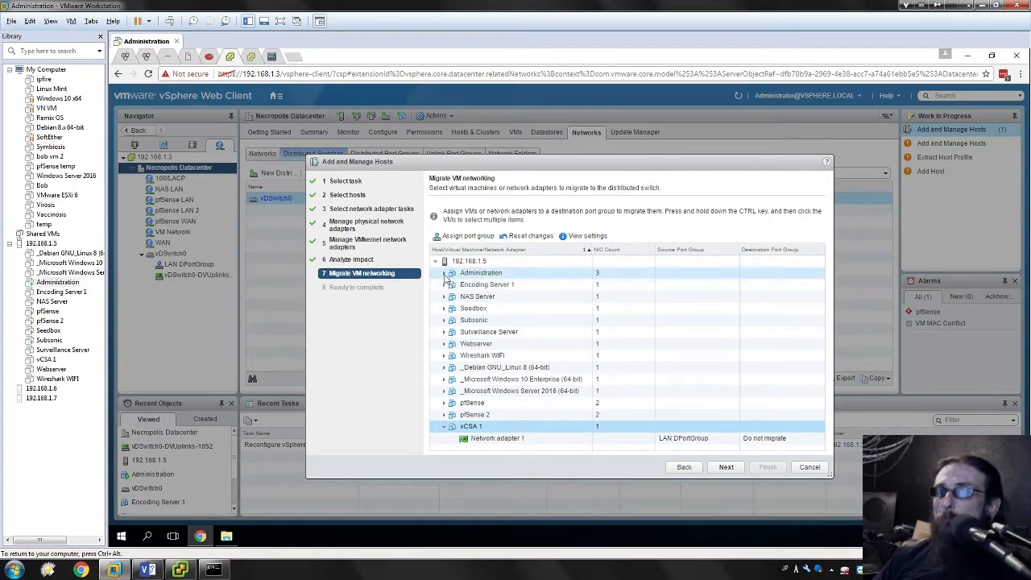
click(444, 273)
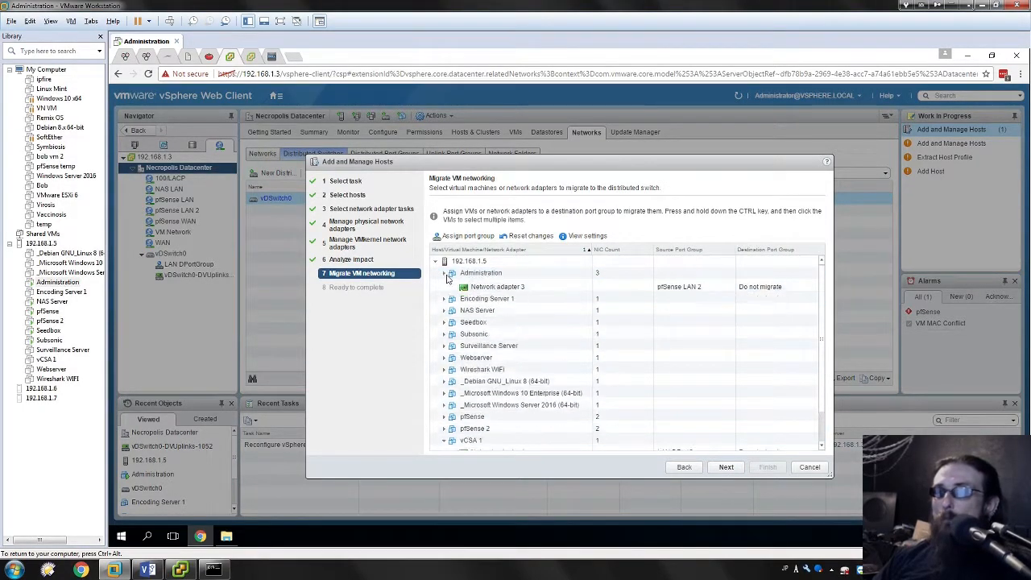
click(445, 273)
click(443, 426)
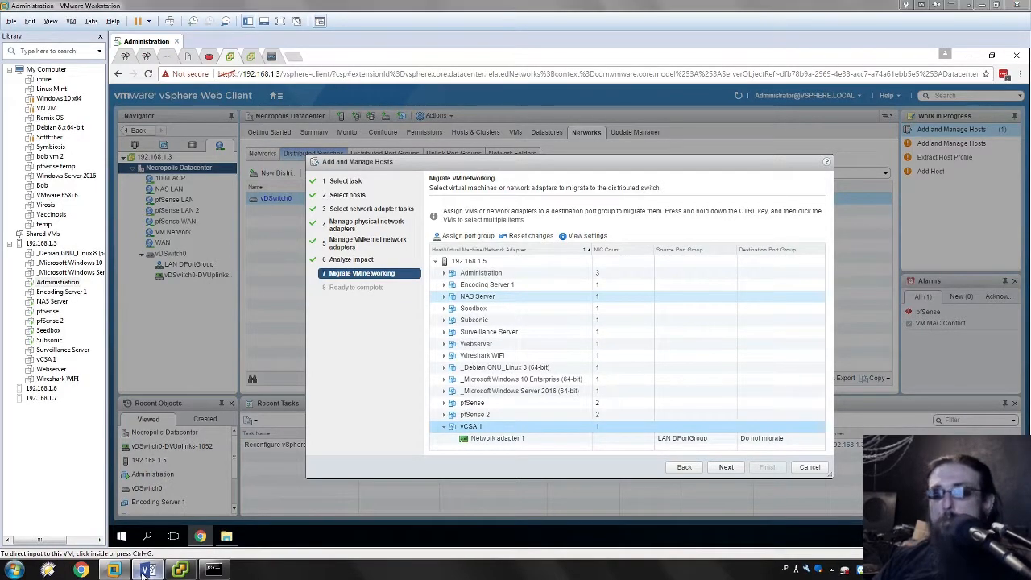